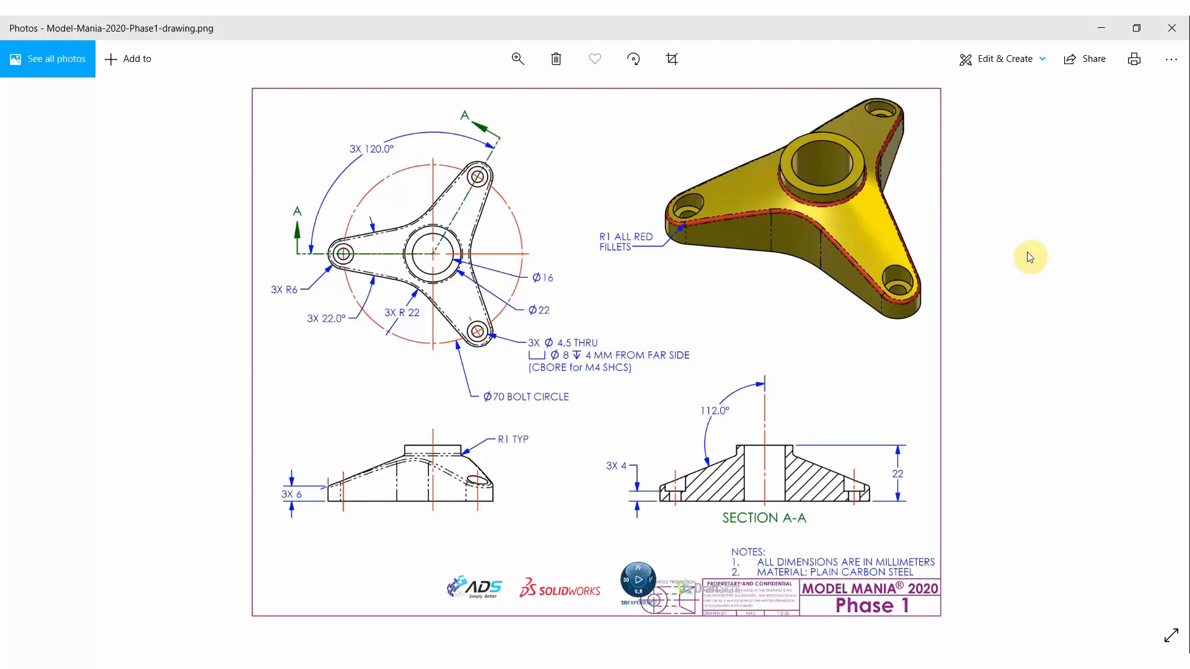
key(Right)
key(Left)
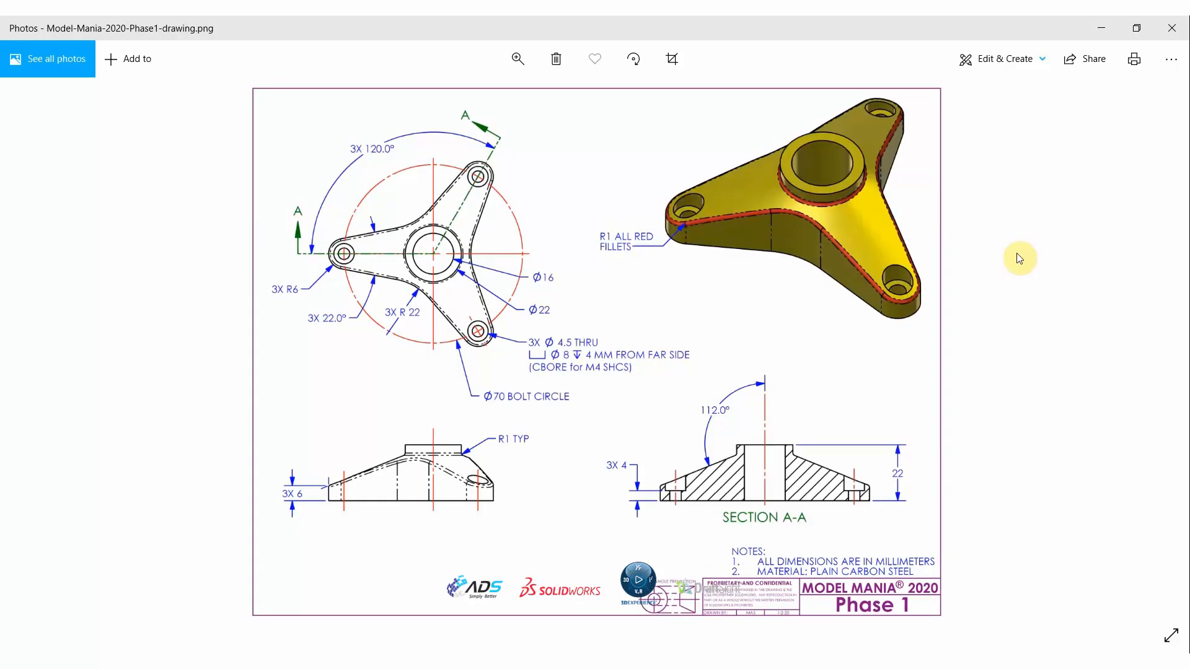
key(Right)
key(Left)
key(Right)
key(Left)
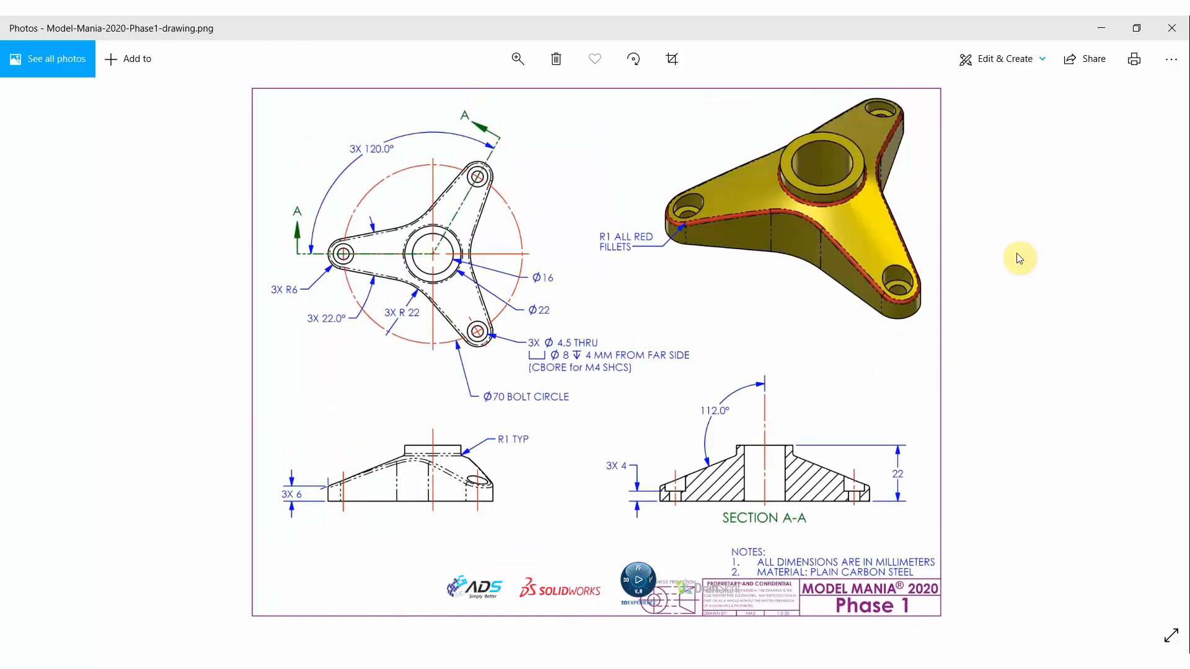
key(Right)
key(Left)
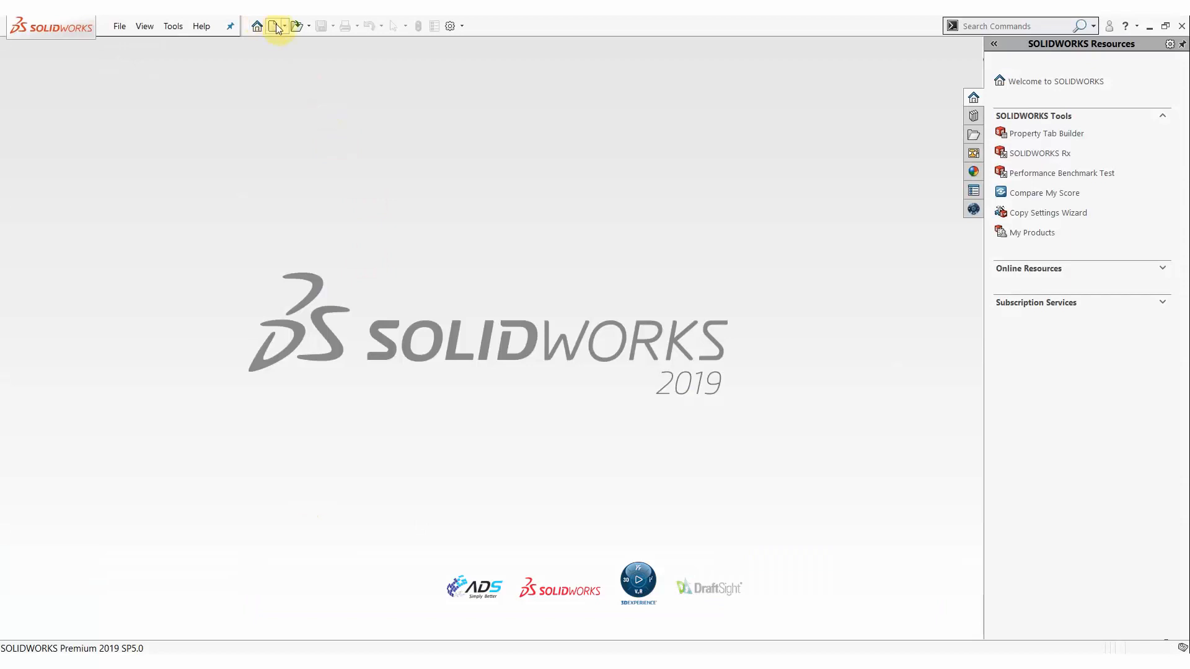
Create a new part document and start a sketch on the Top plane
click(275, 27)
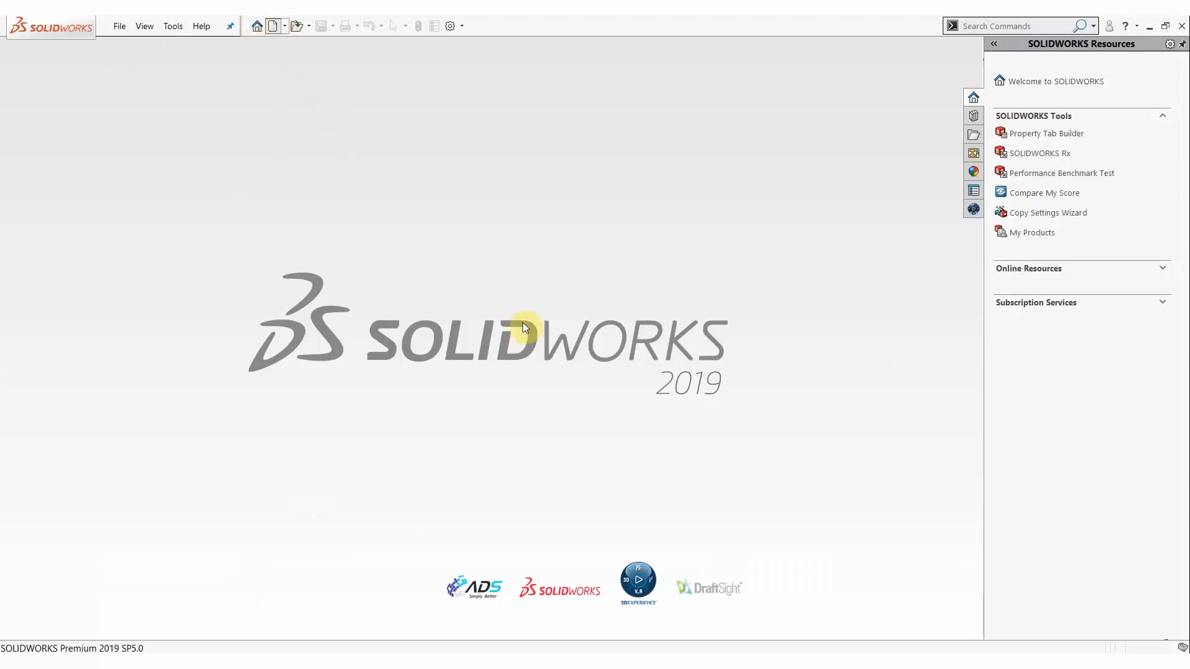
click(655, 469)
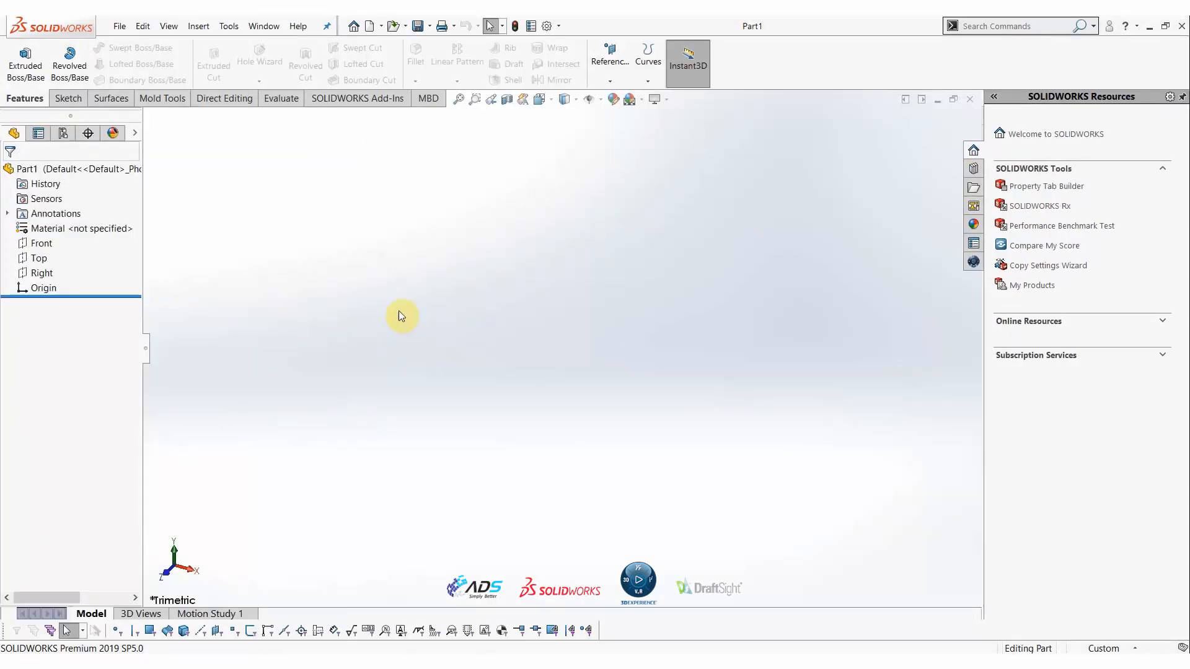
click(38, 257)
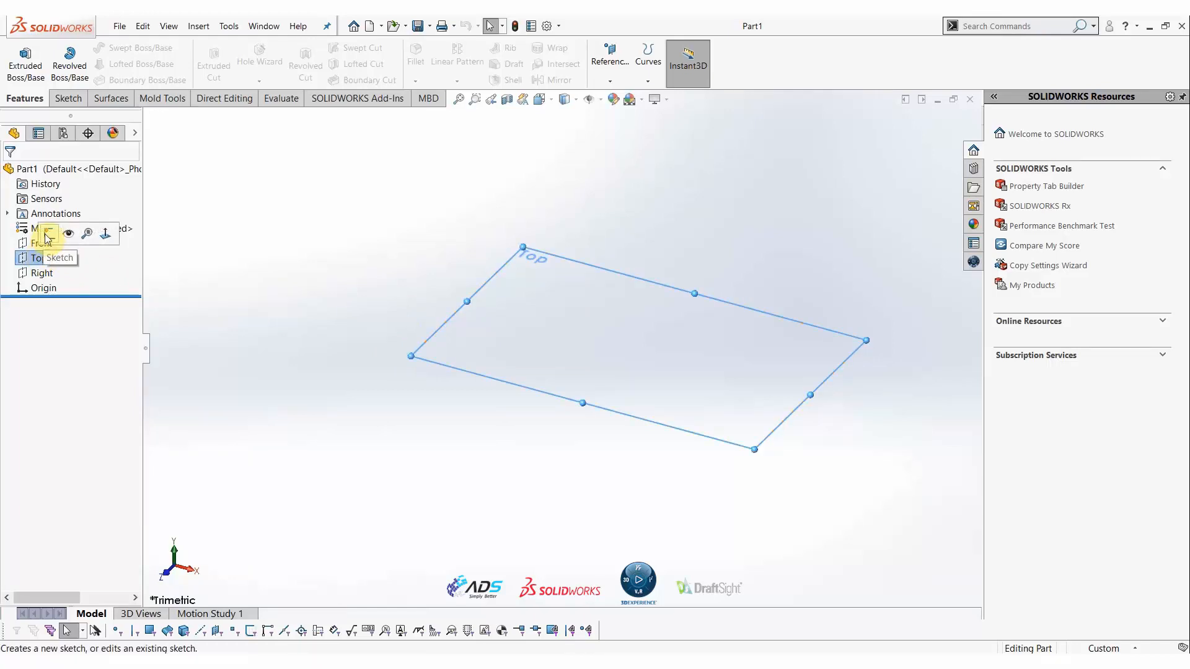
click(47, 236)
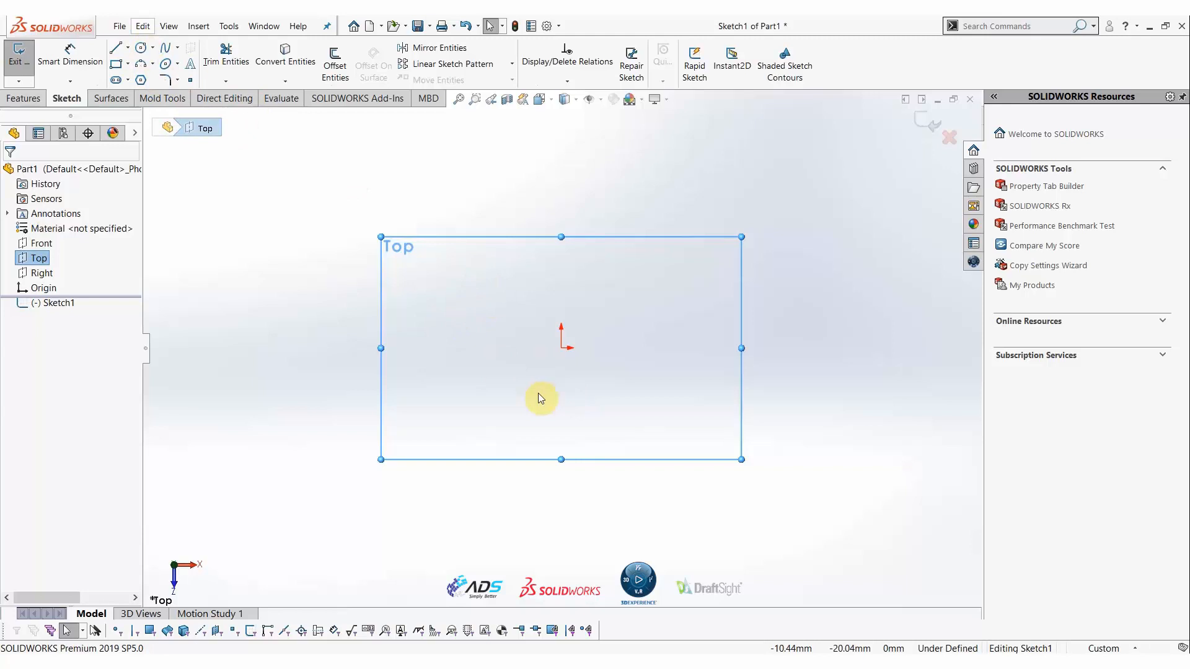
Sketch a circle about 63 mm in diameter centred on the origin
text(s)
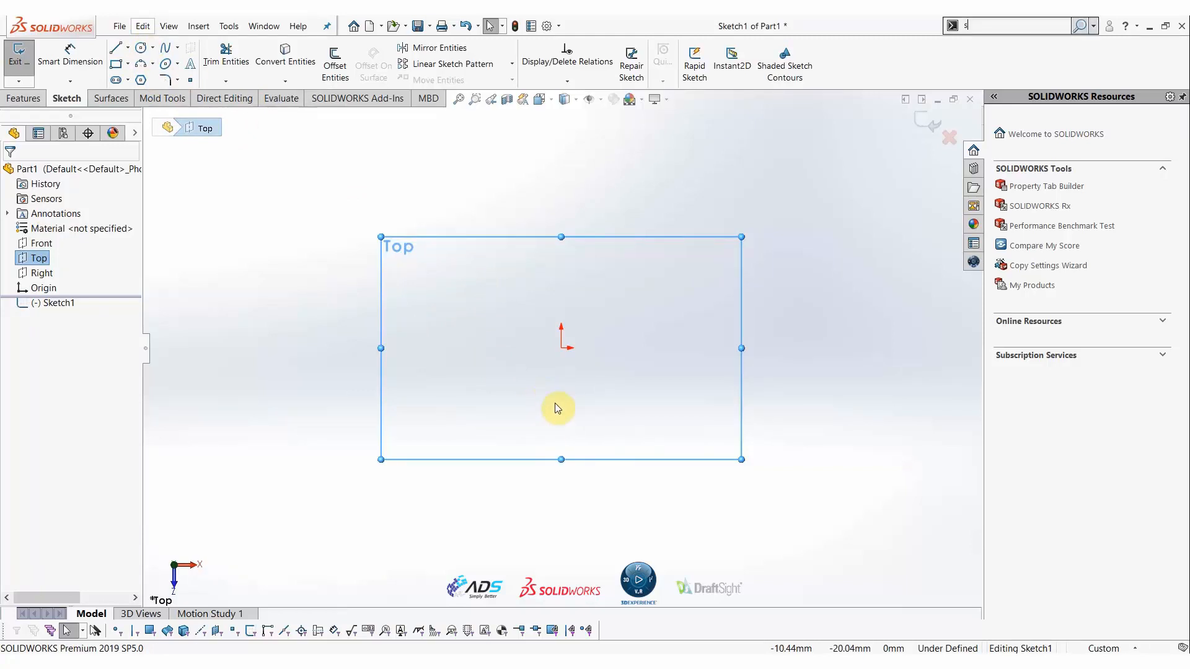
click(611, 407)
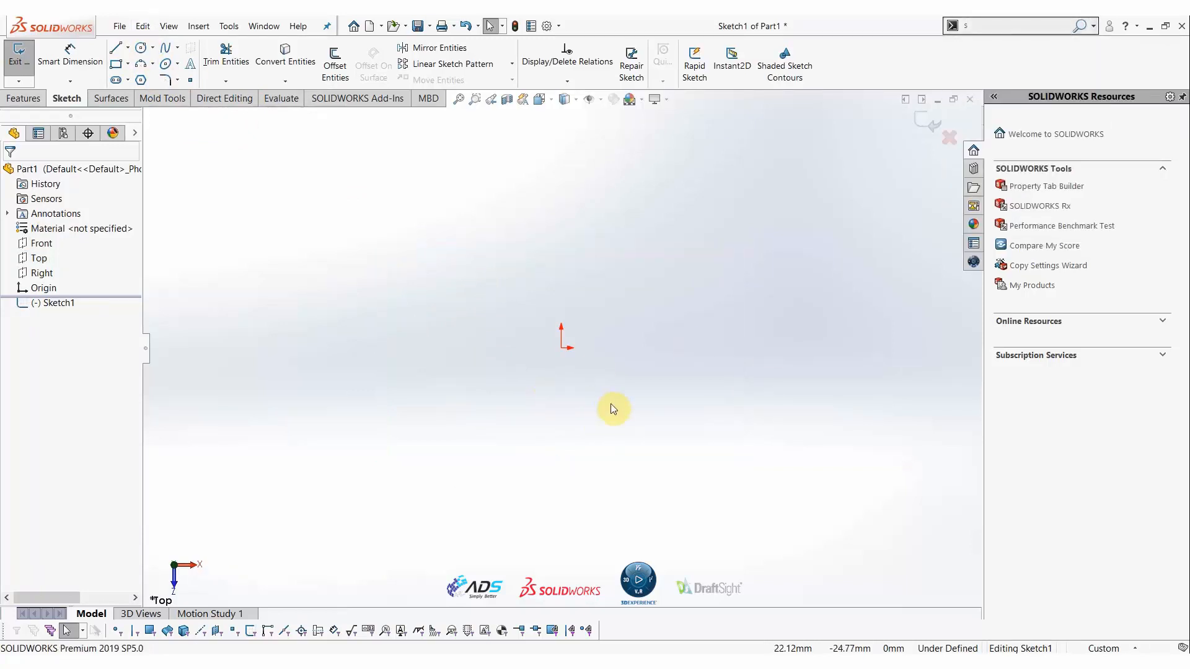
key(s)
click(624, 465)
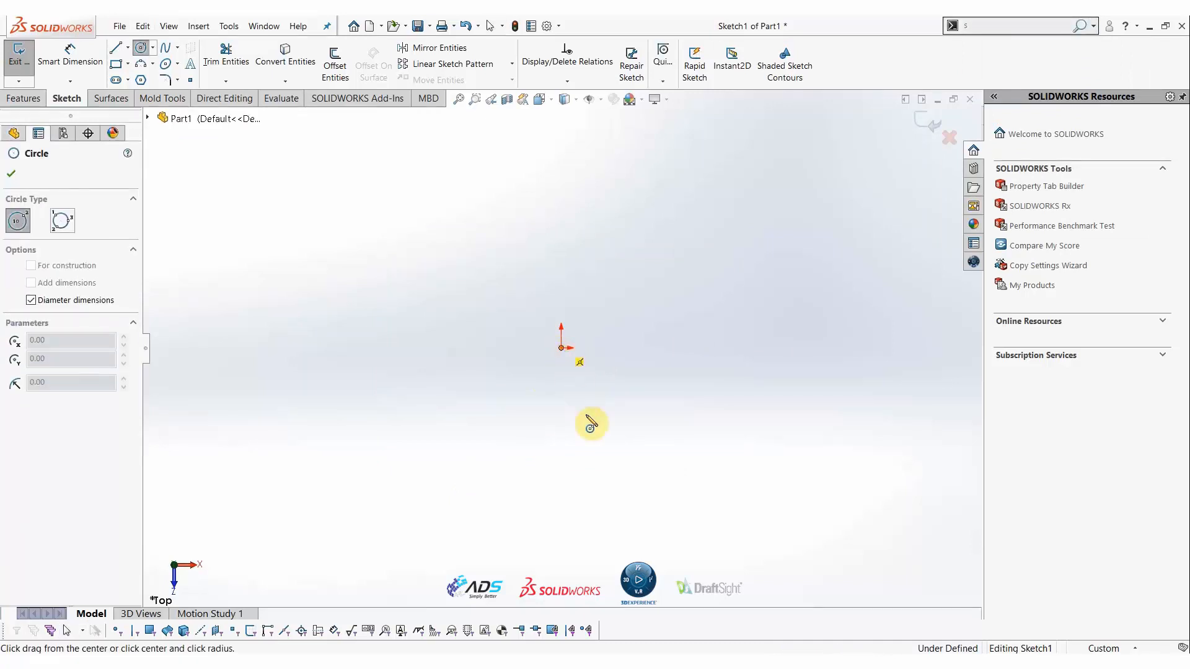
click(561, 347)
click(590, 428)
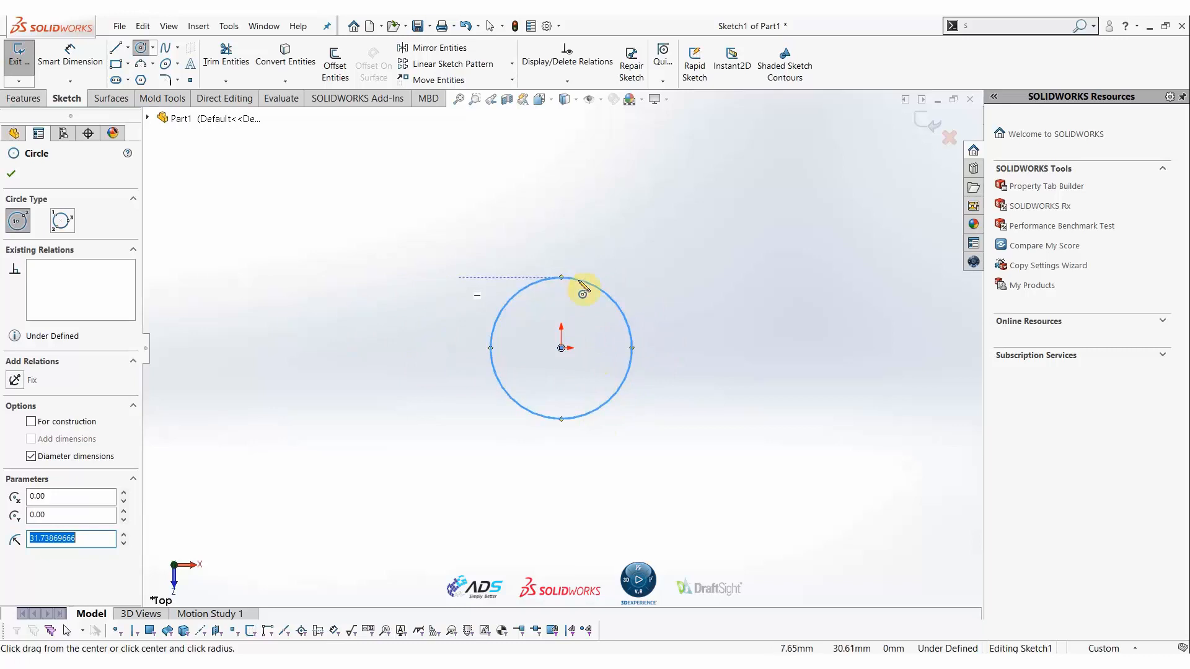
key(Escape)
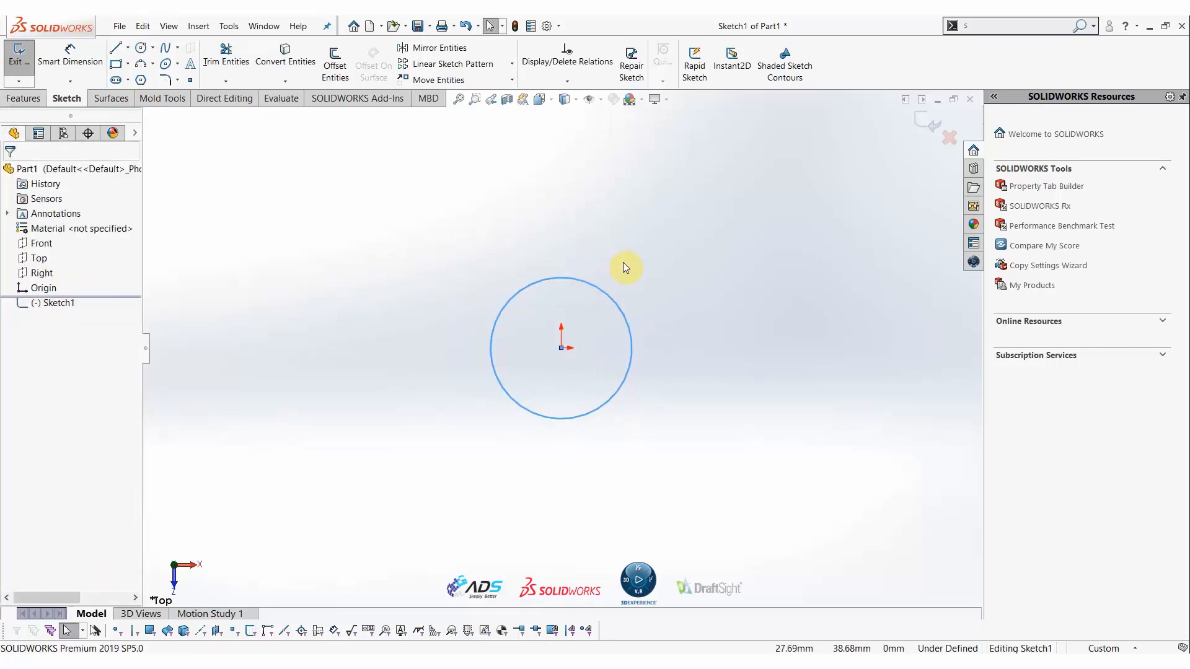
Dimension the circle around the origin with a diameter of 16 mm
click(68, 64)
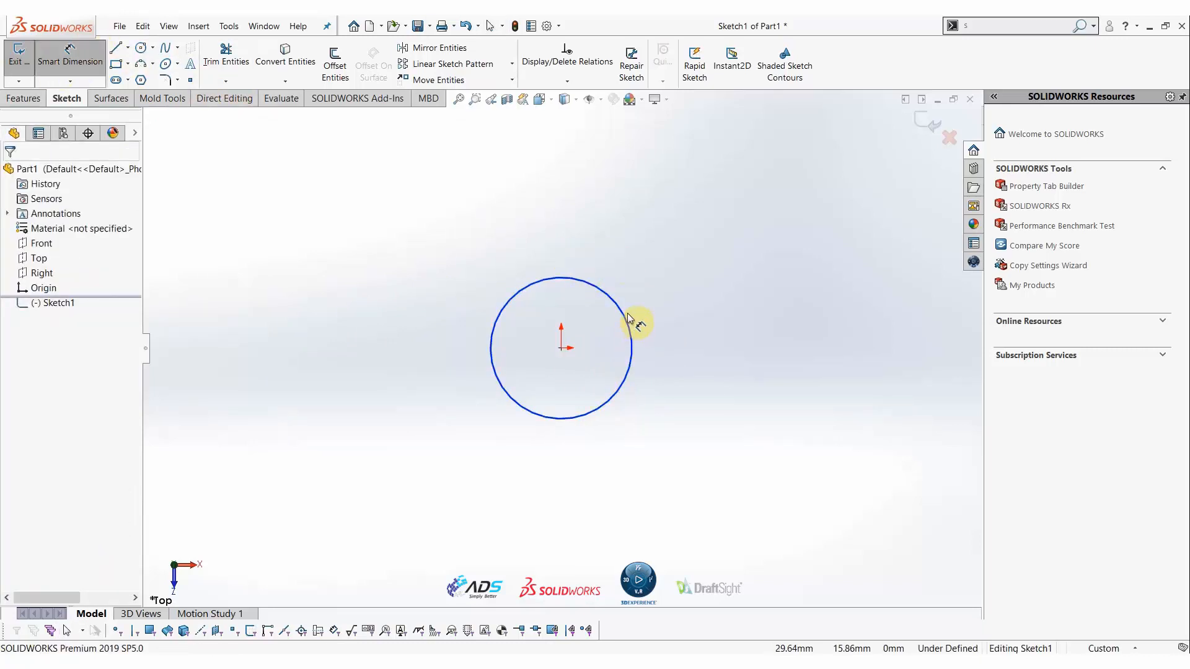
click(633, 324)
click(719, 318)
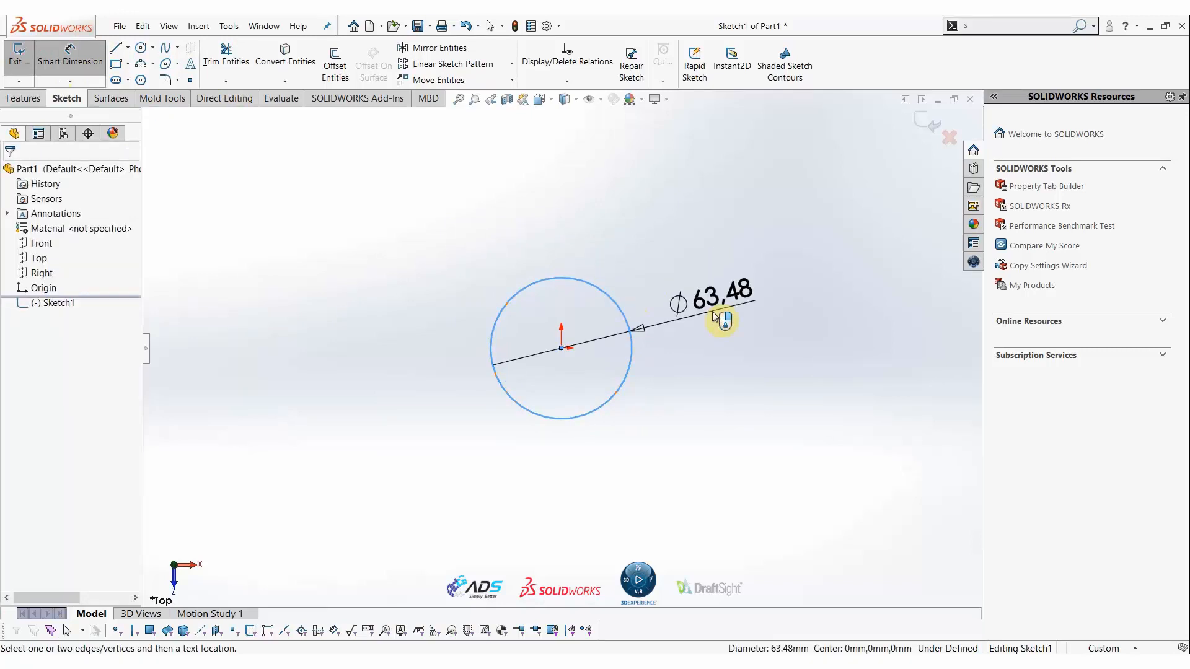
click(719, 318)
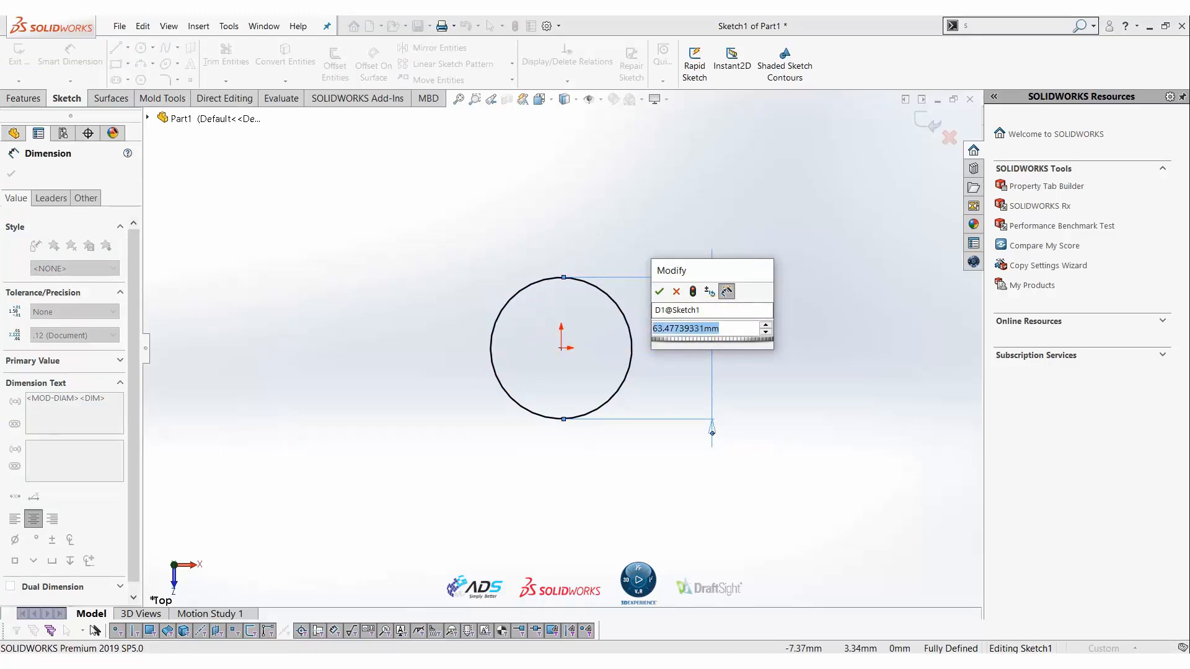
text(6)
key(BackSpace)
text(116)
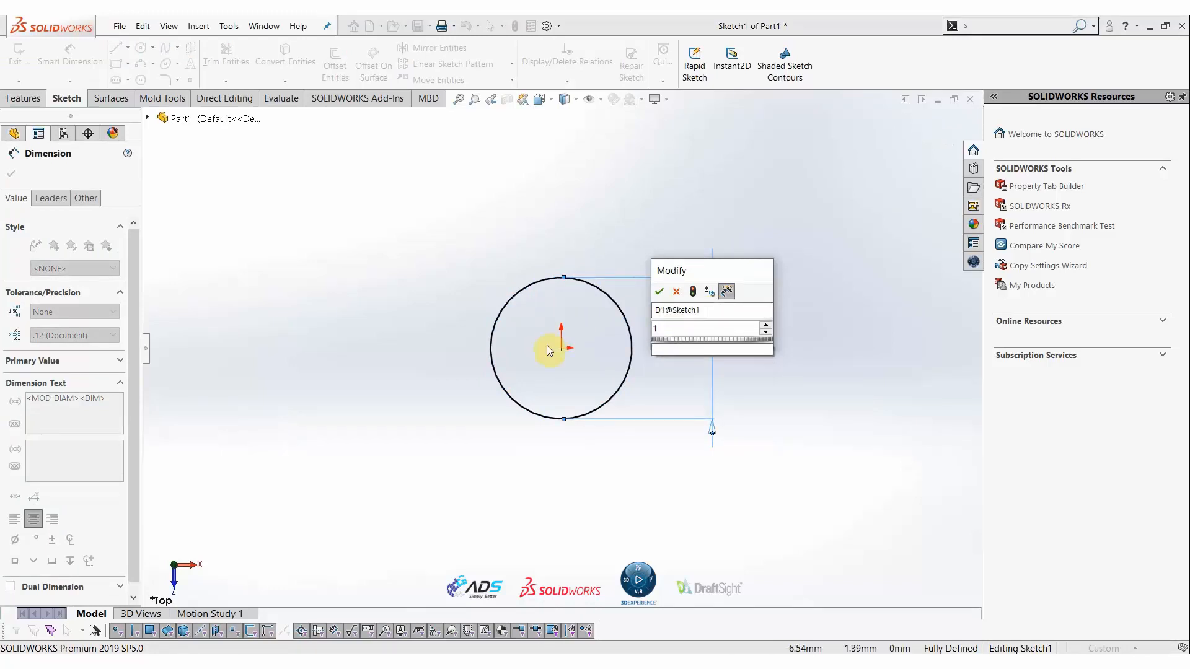
key(BackSpace)
key(BackSpace)
text(6)
key(Return)
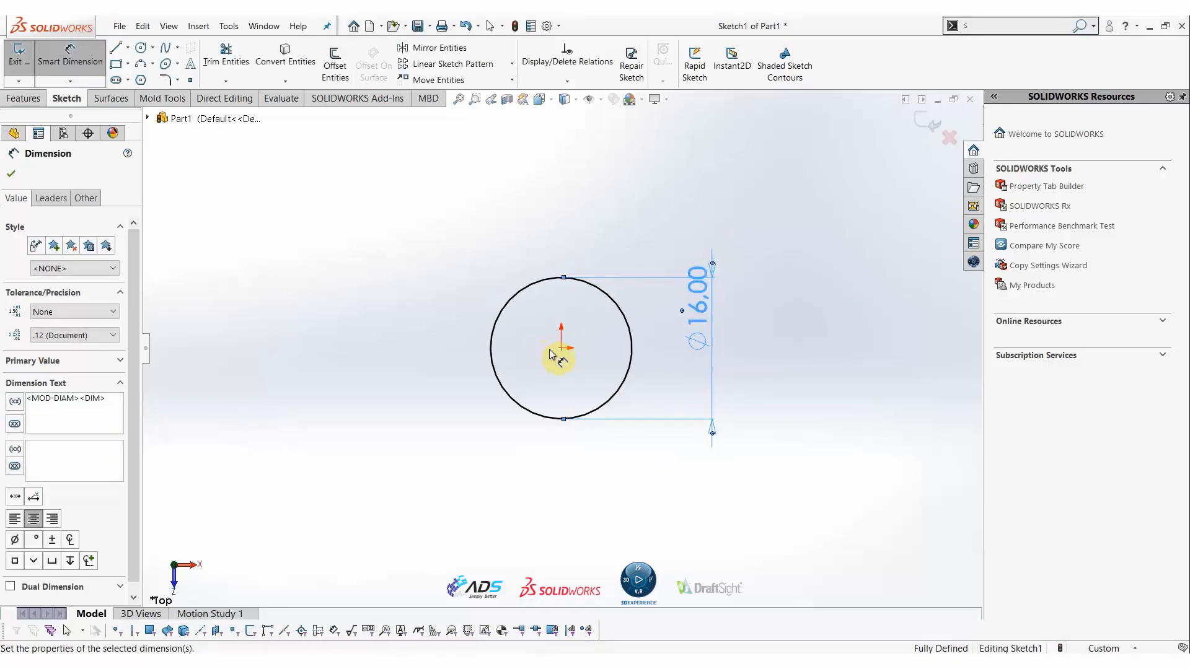
key(Escape)
Sketch a second circle with a diameter of 22 mm, concentric with the first at the origin
key(s)
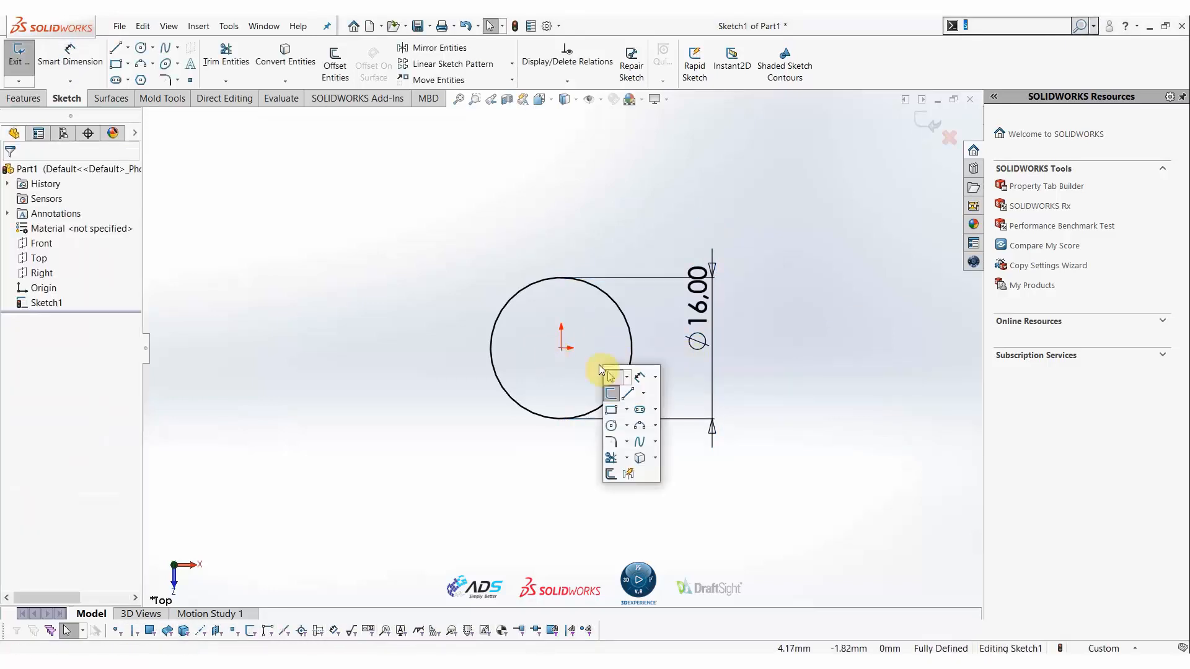
click(611, 427)
click(561, 347)
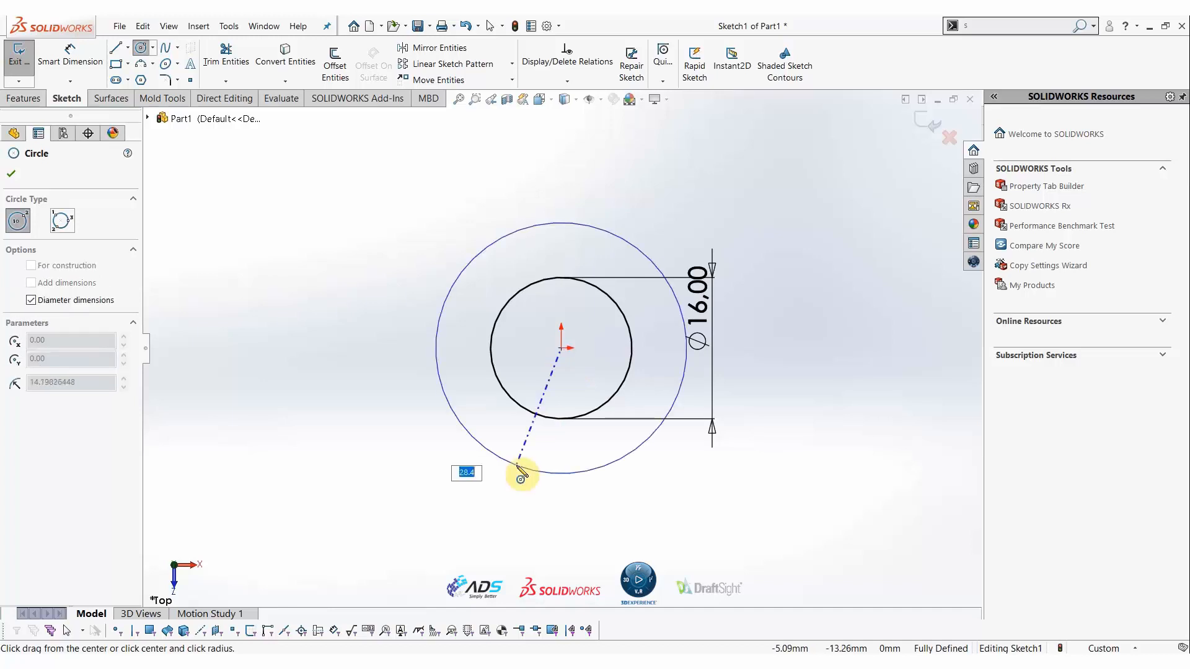
text(22)
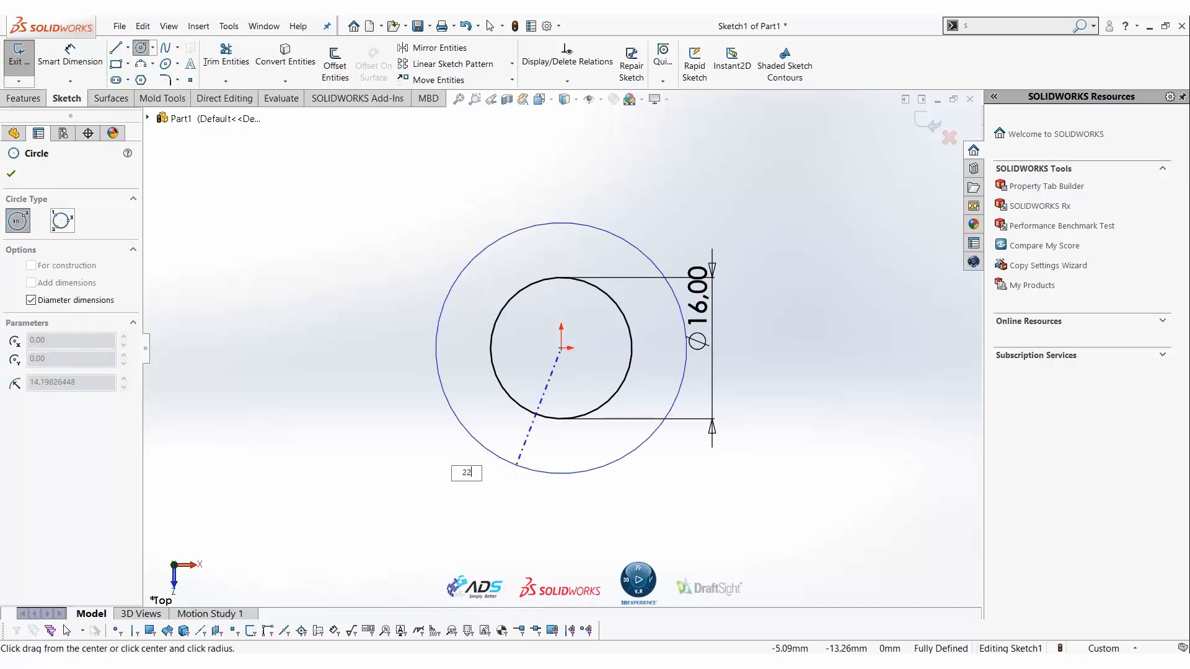
key(Return)
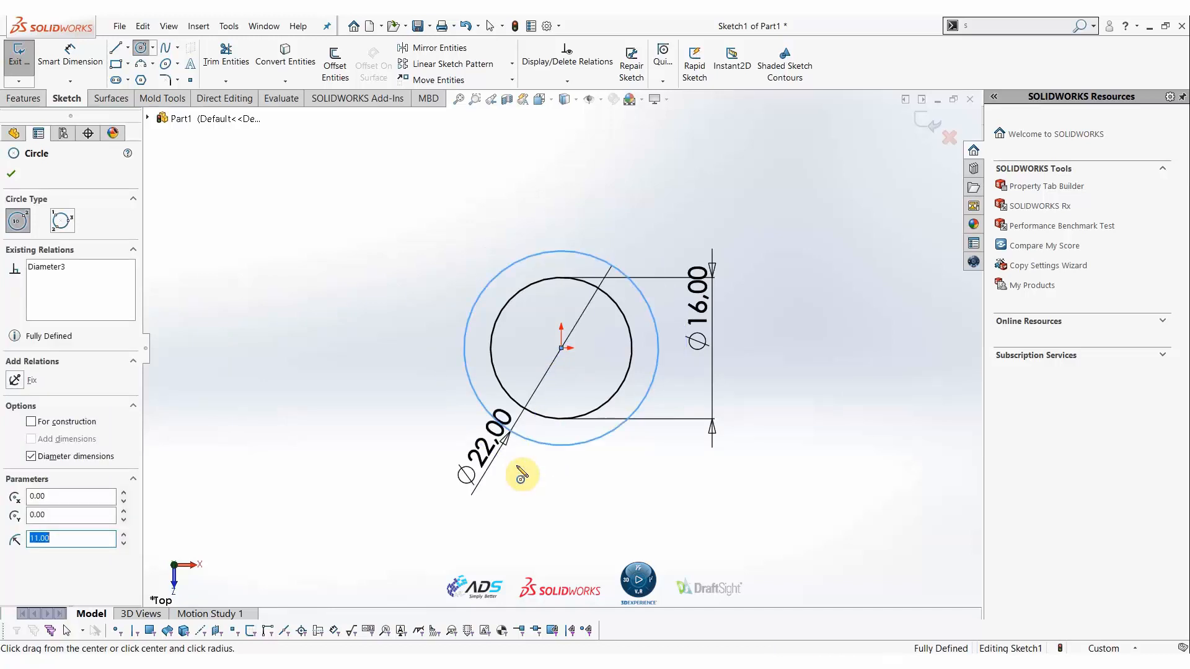
key(Escape)
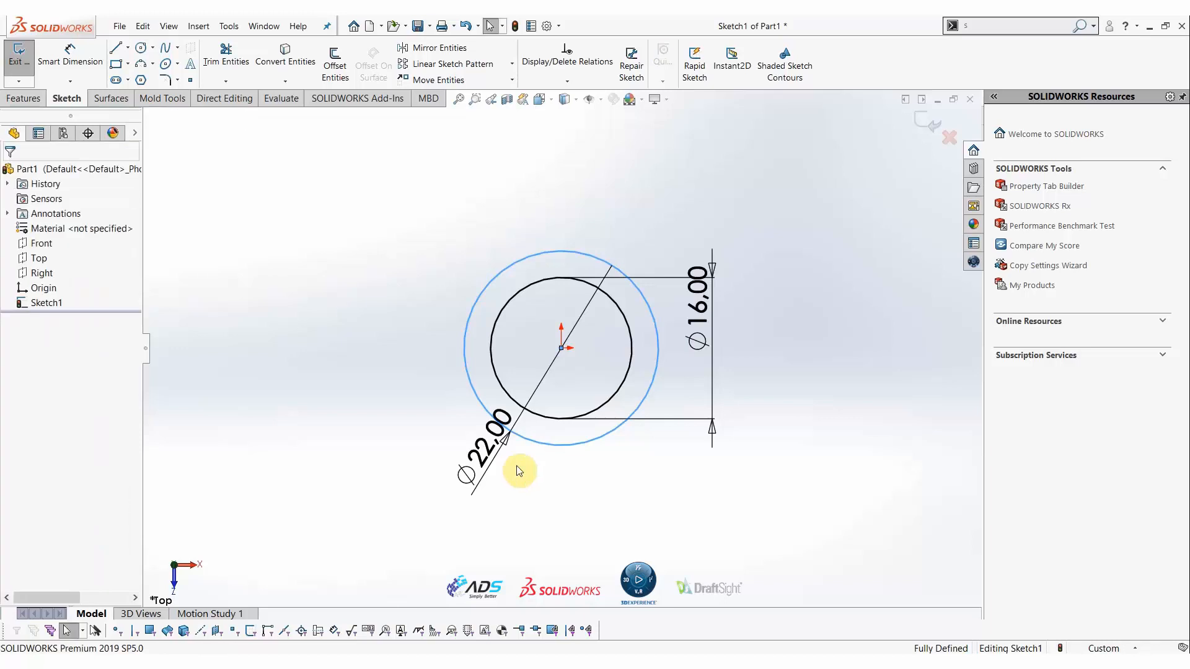
click(418, 326)
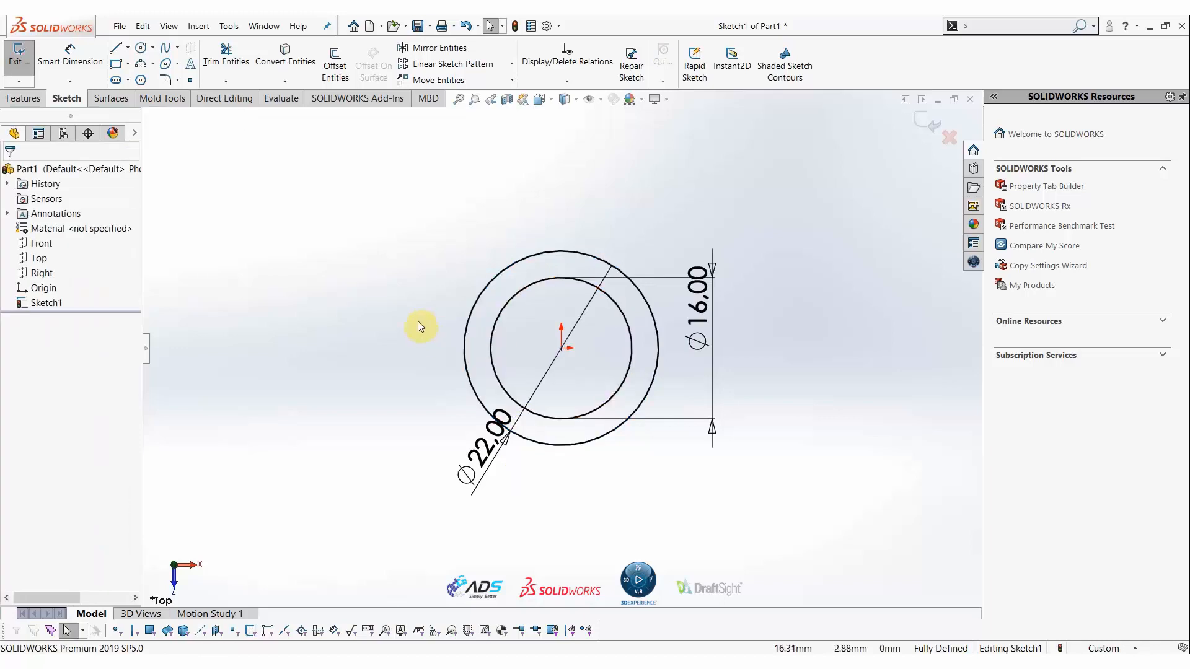
Sketch a horizontal centerline 35 mm long from the origin towards the left
scroll(340, 325, up, 3)
scroll(286, 330, down, 1)
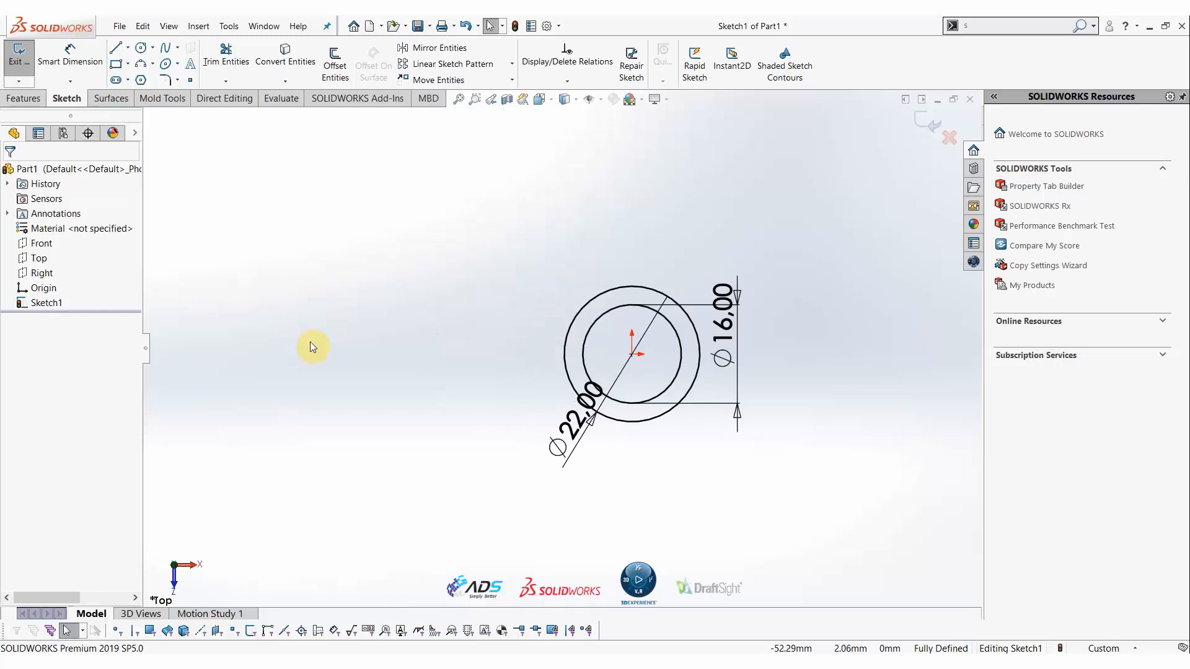
text(sss)
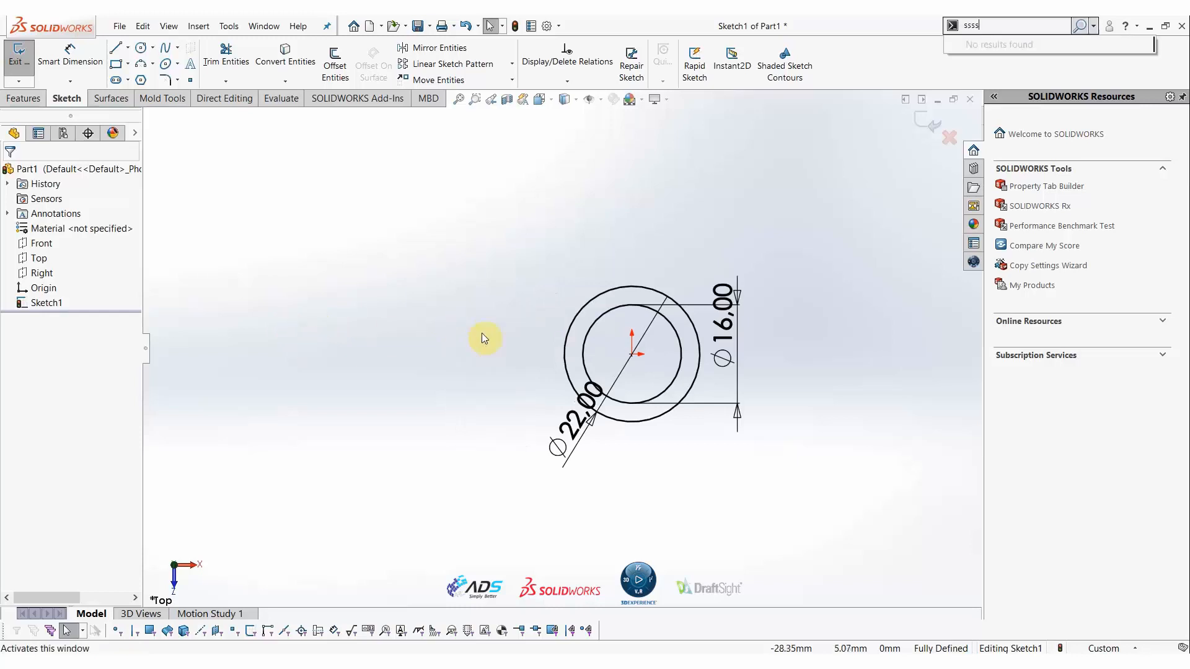
click(490, 341)
key(s)
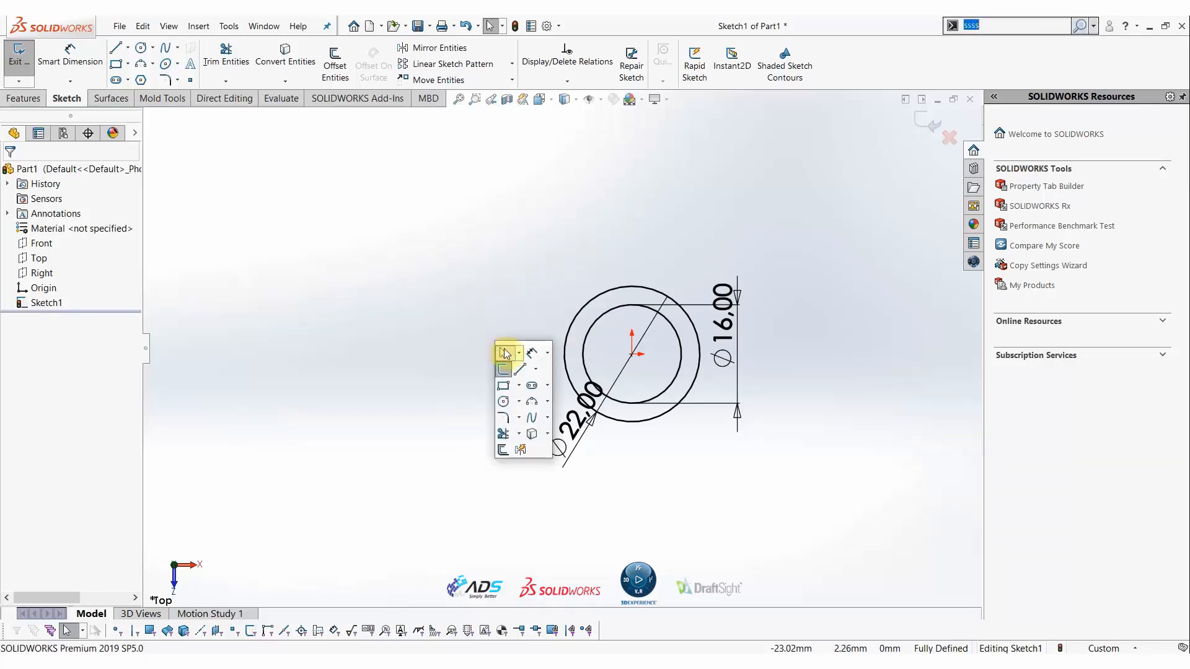
click(535, 372)
click(544, 403)
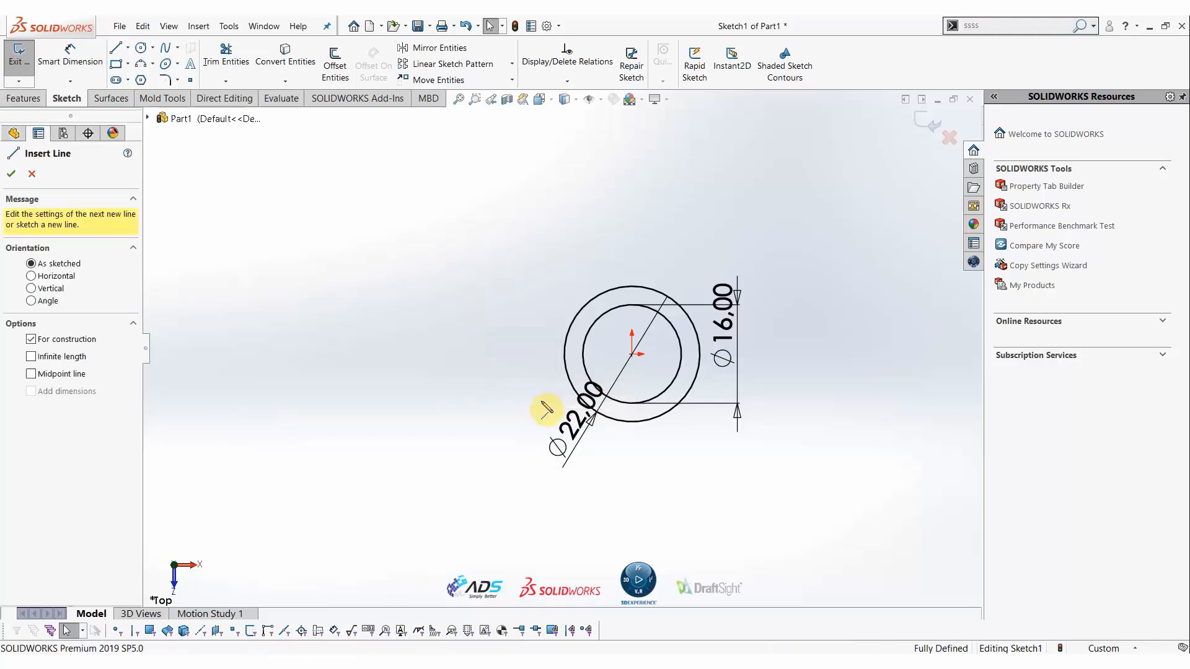
click(632, 355)
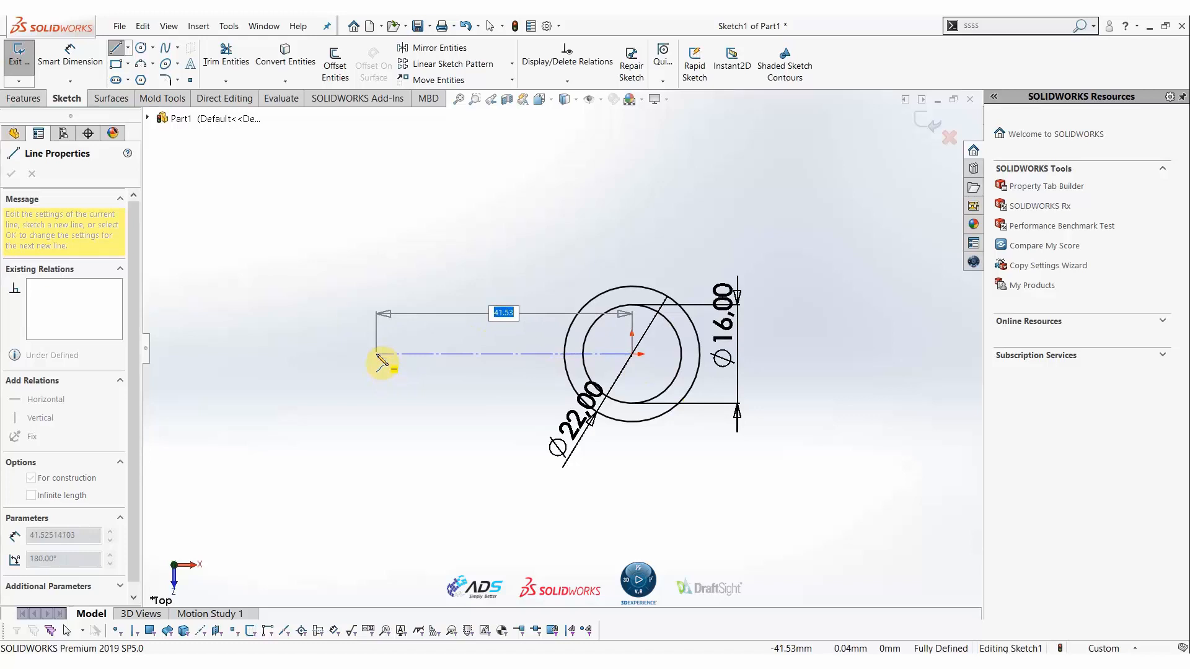
text(355)
key(BackSpace)
key(Return)
key(Escape)
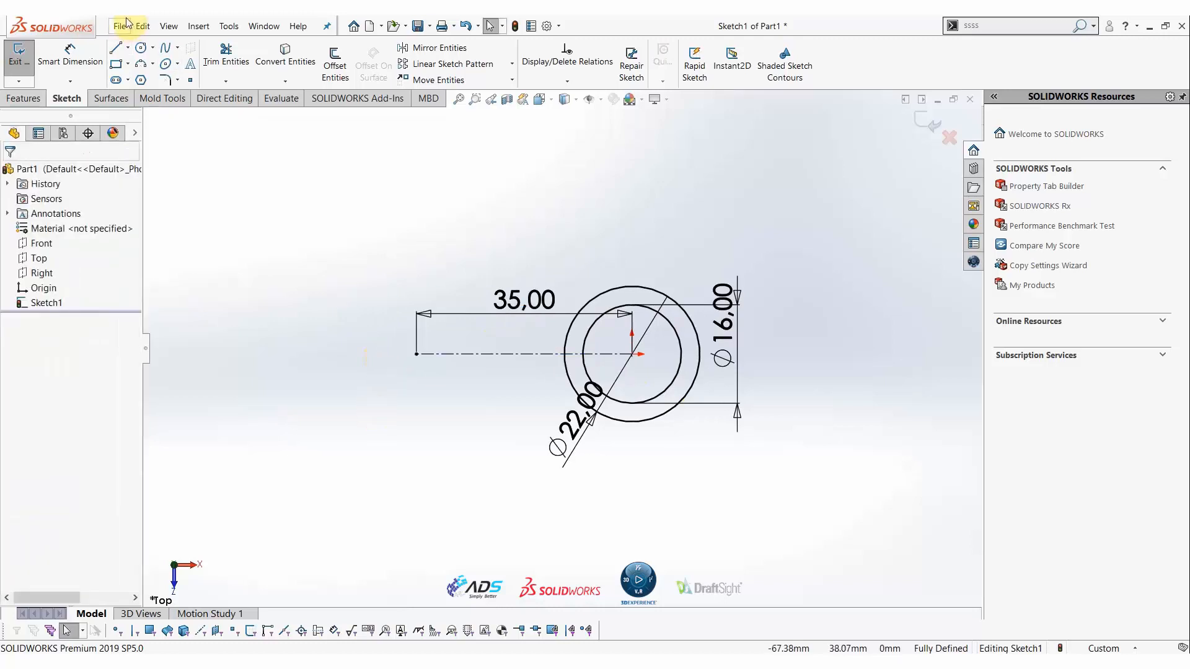
Sketch a circle with a diameter of 12 mm centred on the outer end of the centerline
click(142, 49)
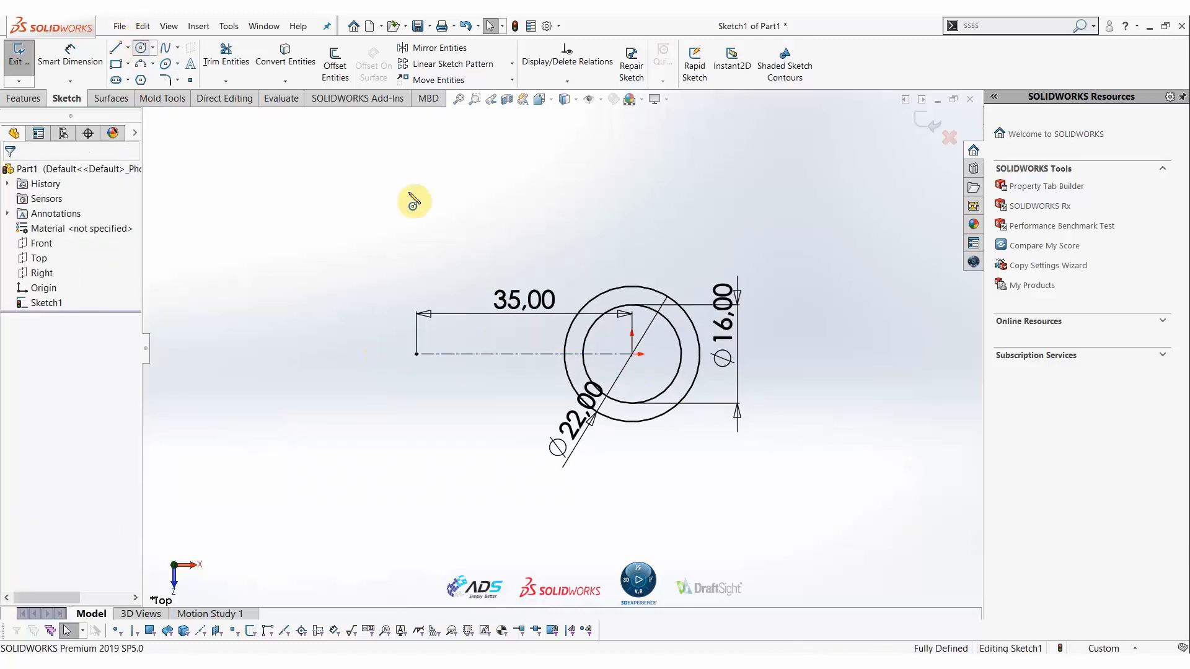
click(415, 354)
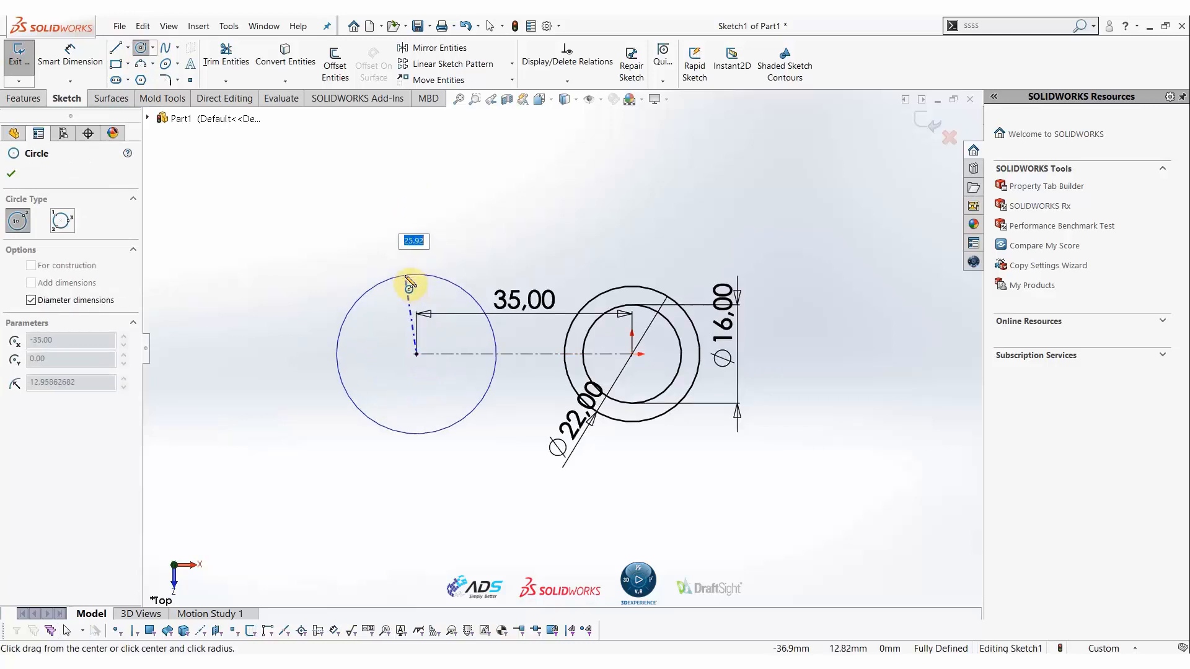
text(2)
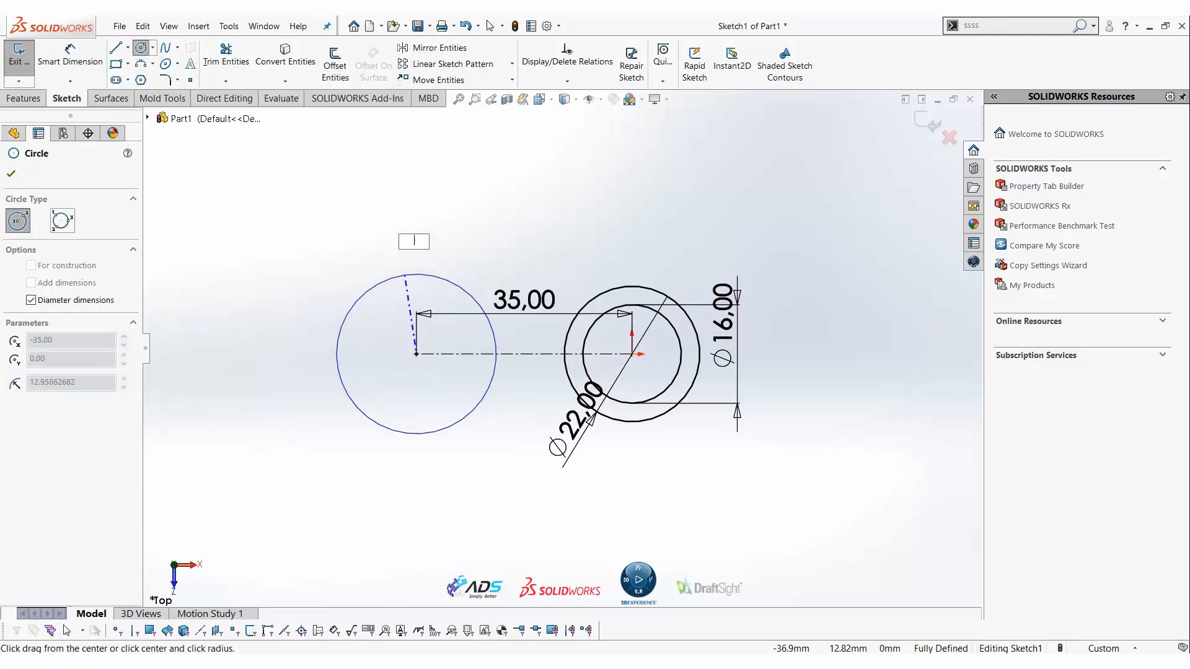
text(12)
key(Return)
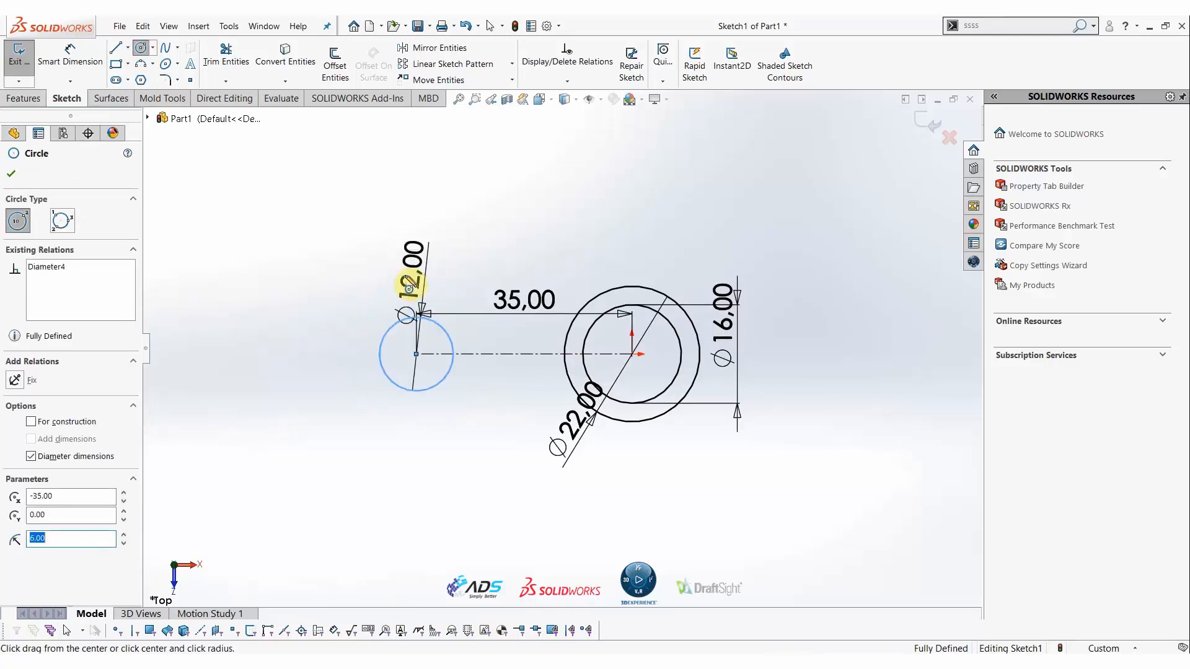
key(Escape)
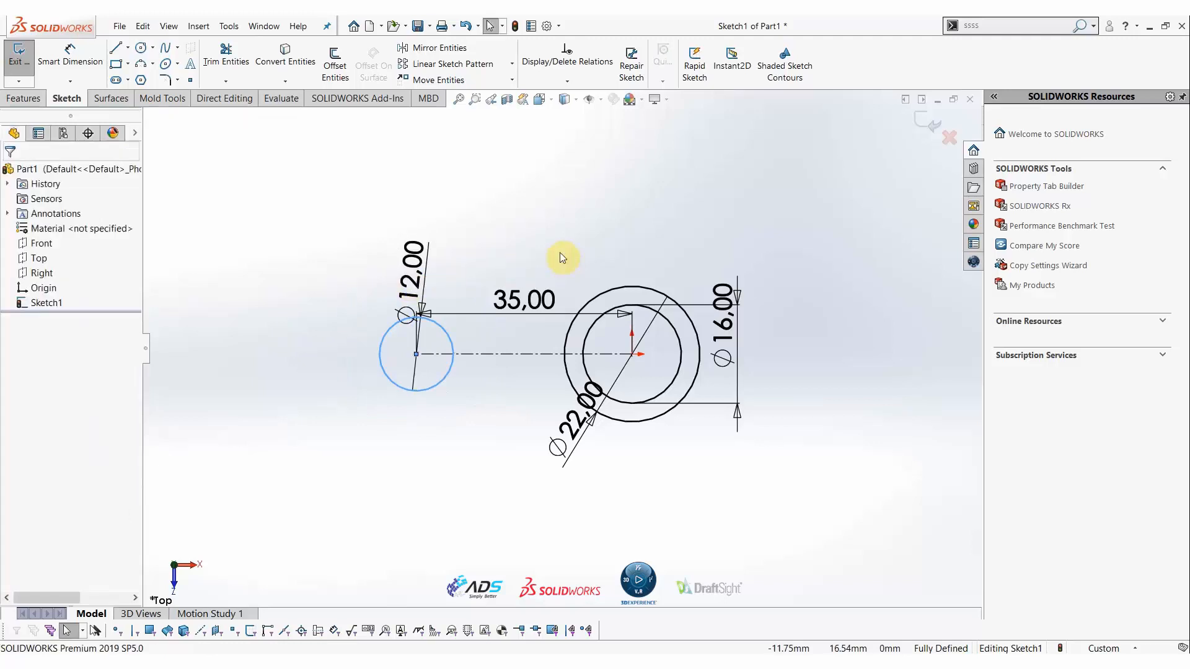
key(Escape)
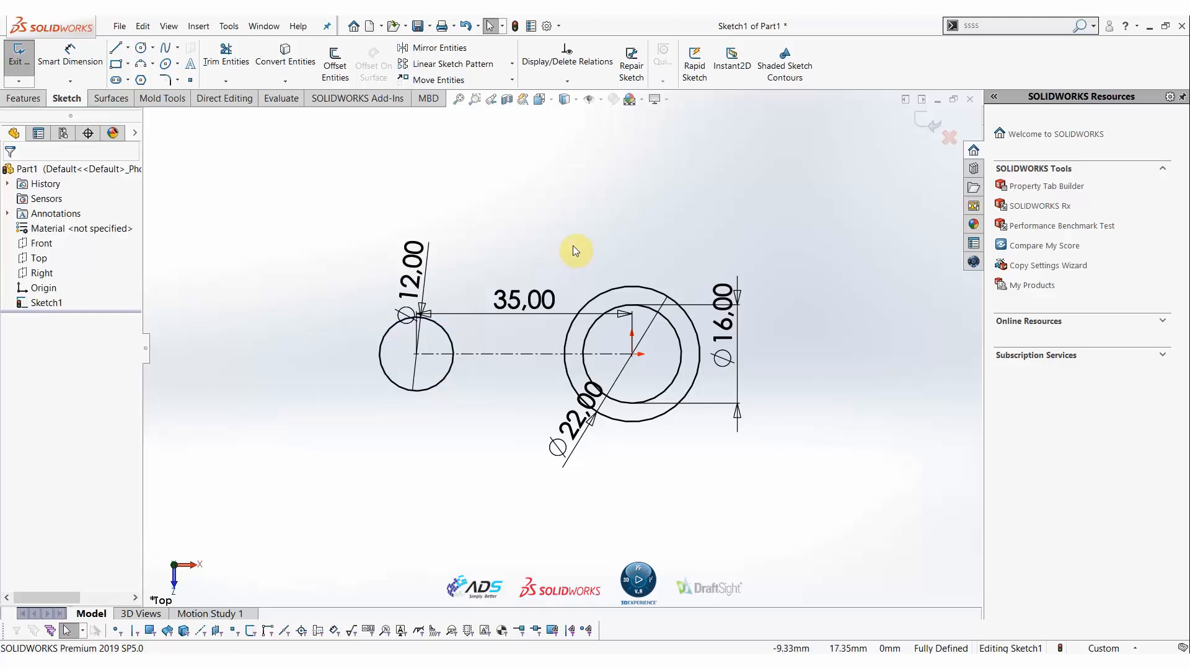
Sketch a line about 25 mm long, tangent from the upper side of the 12 mm circle towards the 22 mm circle
key(s)
click(604, 274)
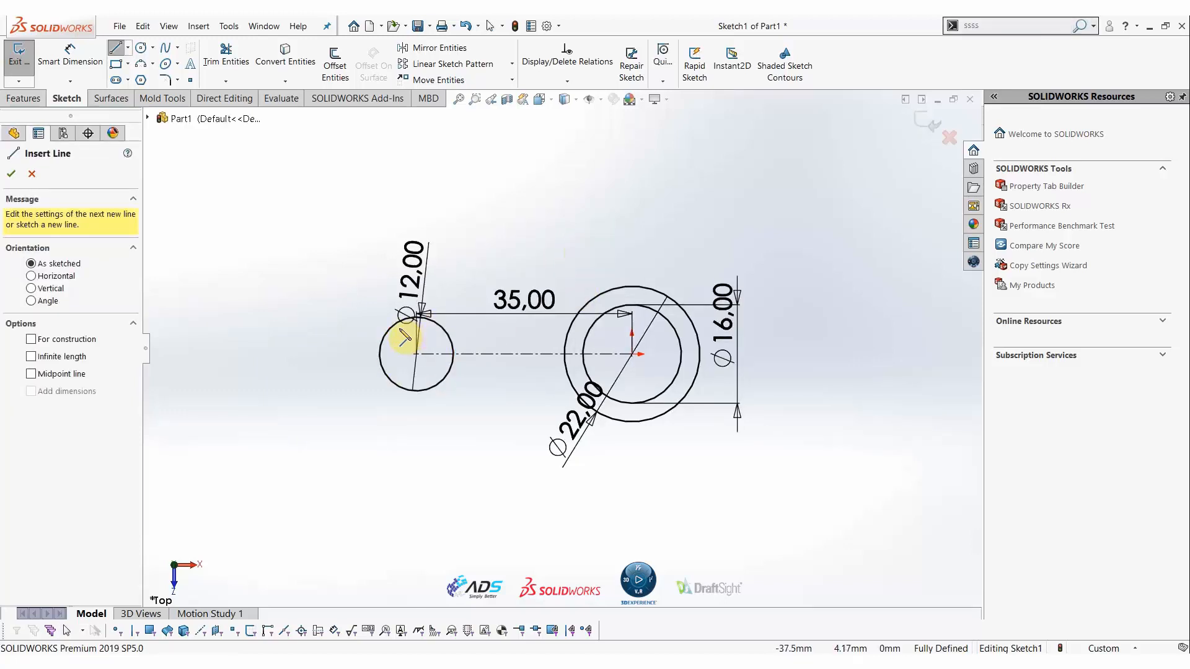
click(420, 315)
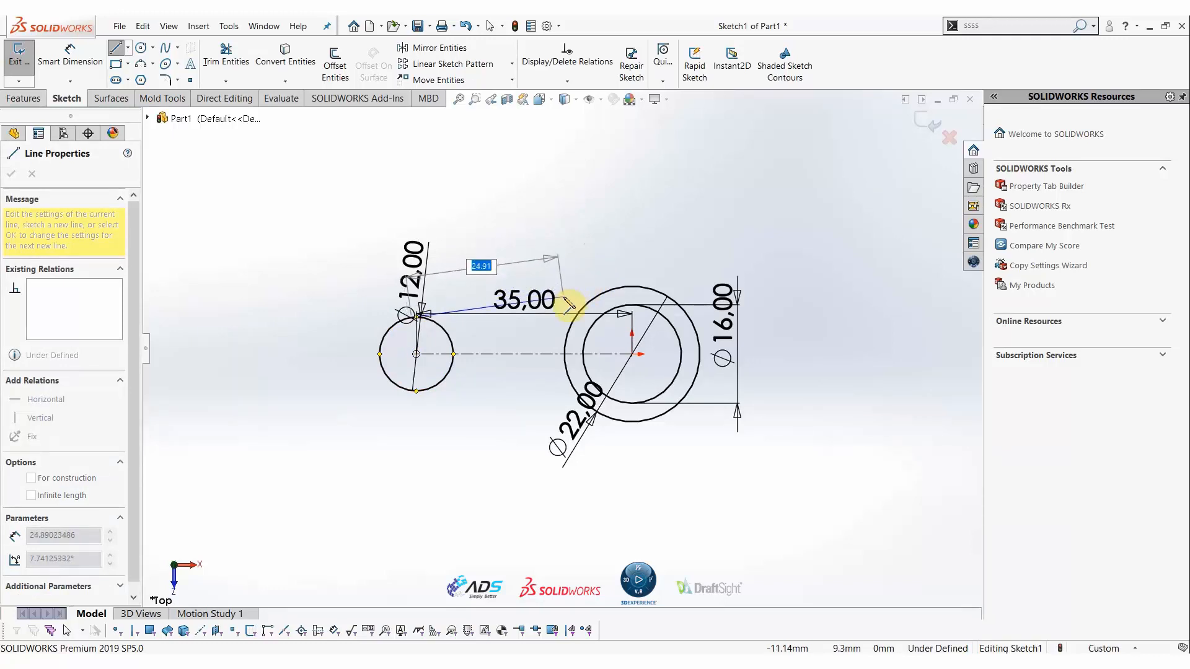
click(564, 298)
key(Escape)
Move the 12 mm, 35 mm and 22 mm dimensions clear of the sketch geometry
drag(422, 270, 281, 345)
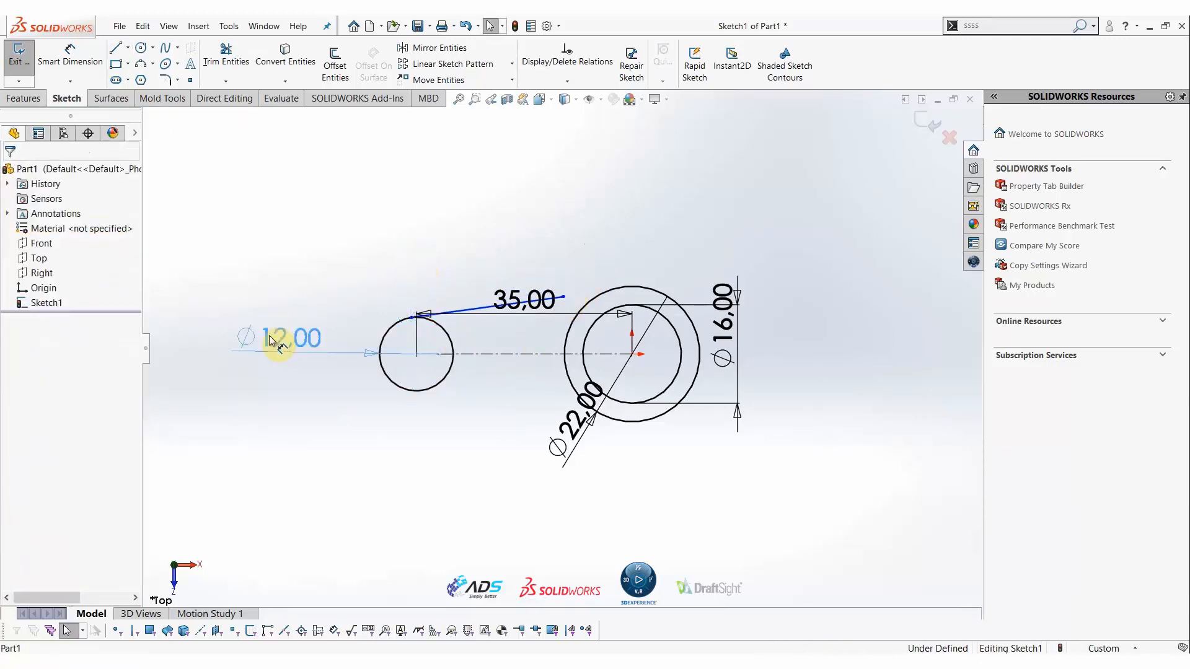
key(Escape)
click(539, 500)
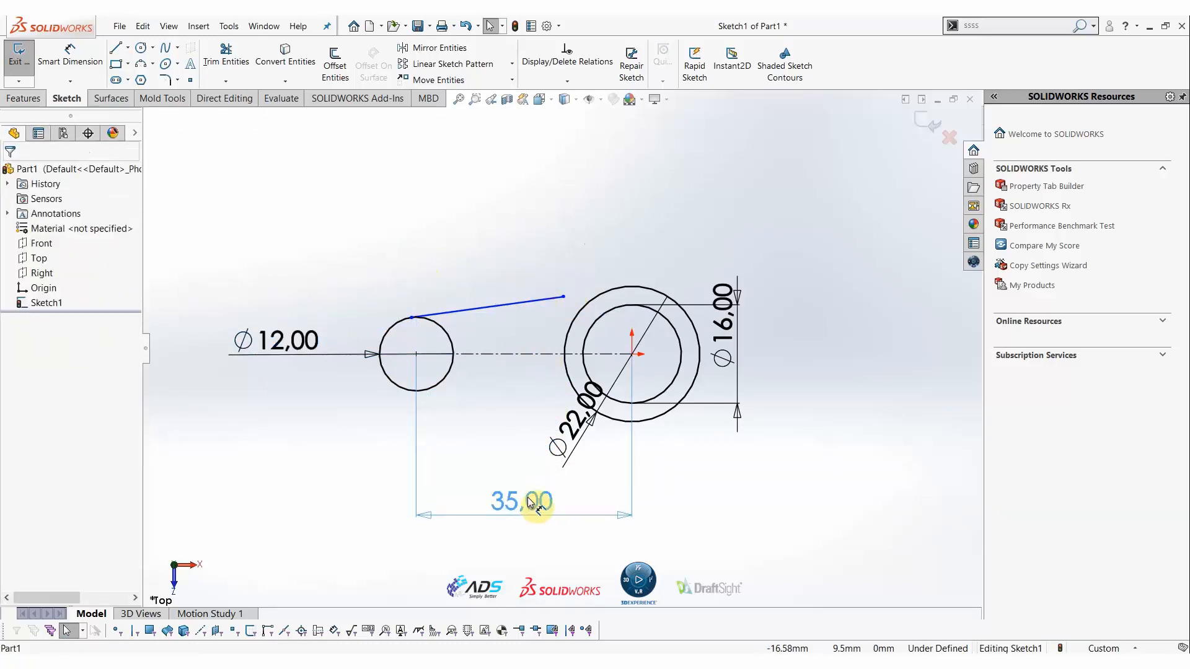
drag(585, 401, 745, 192)
click(463, 395)
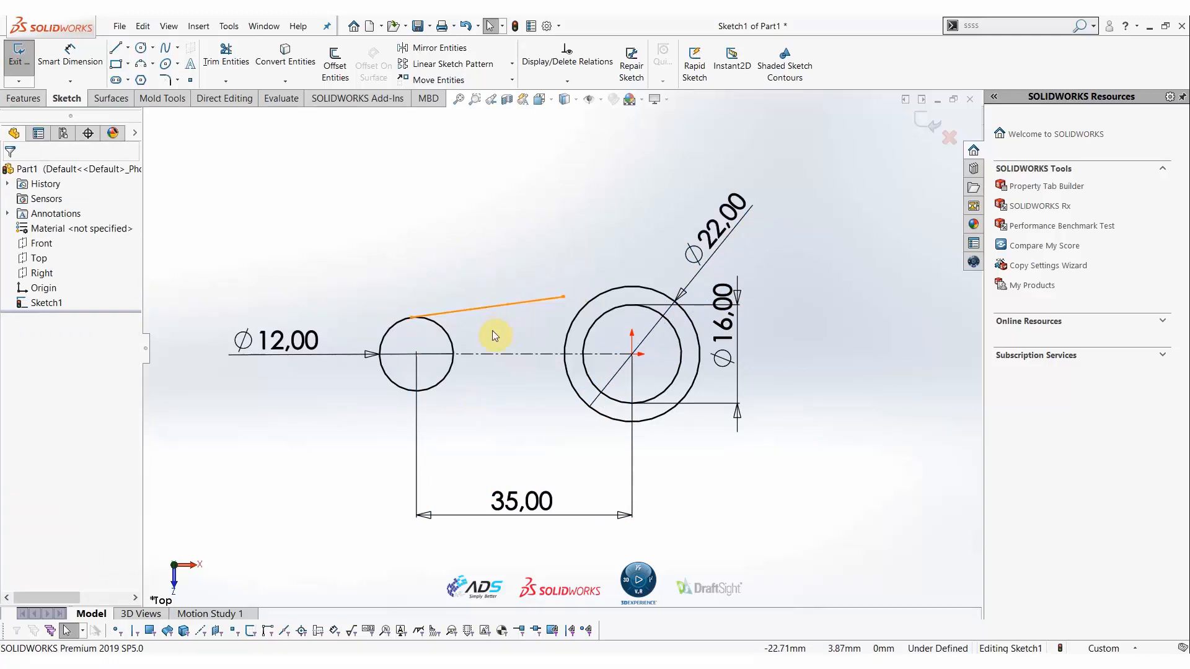
Mirror the tangent line about the horizontal centerline, keeping the original as a copy
drag(492, 330, 444, 245)
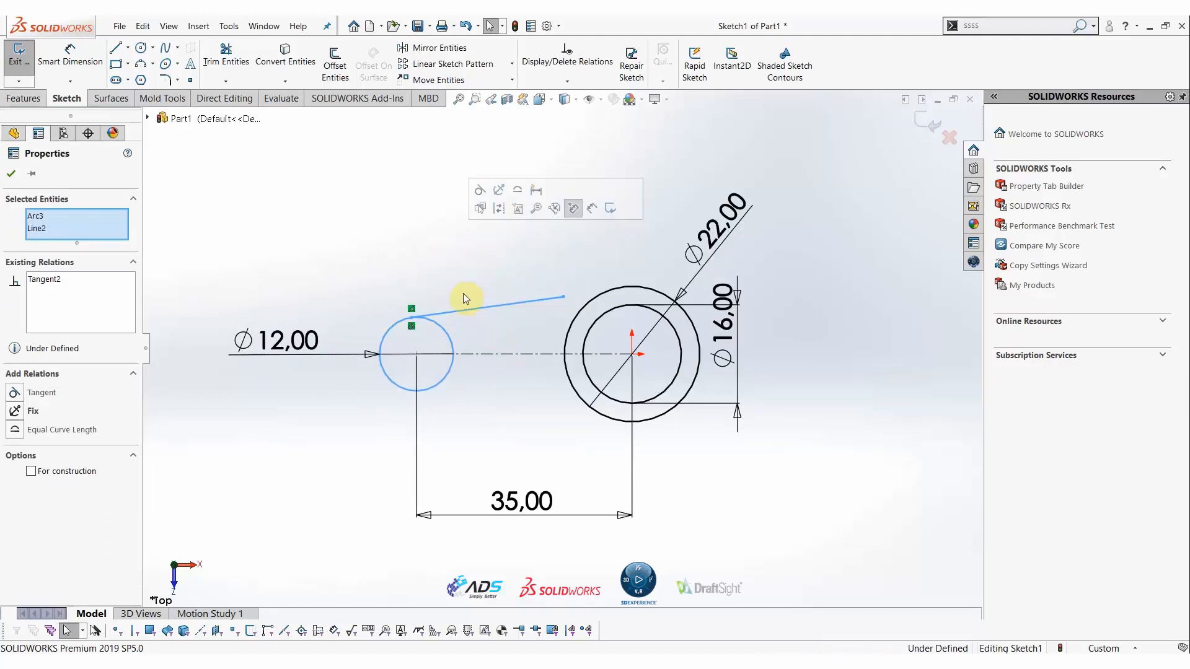
click(507, 338)
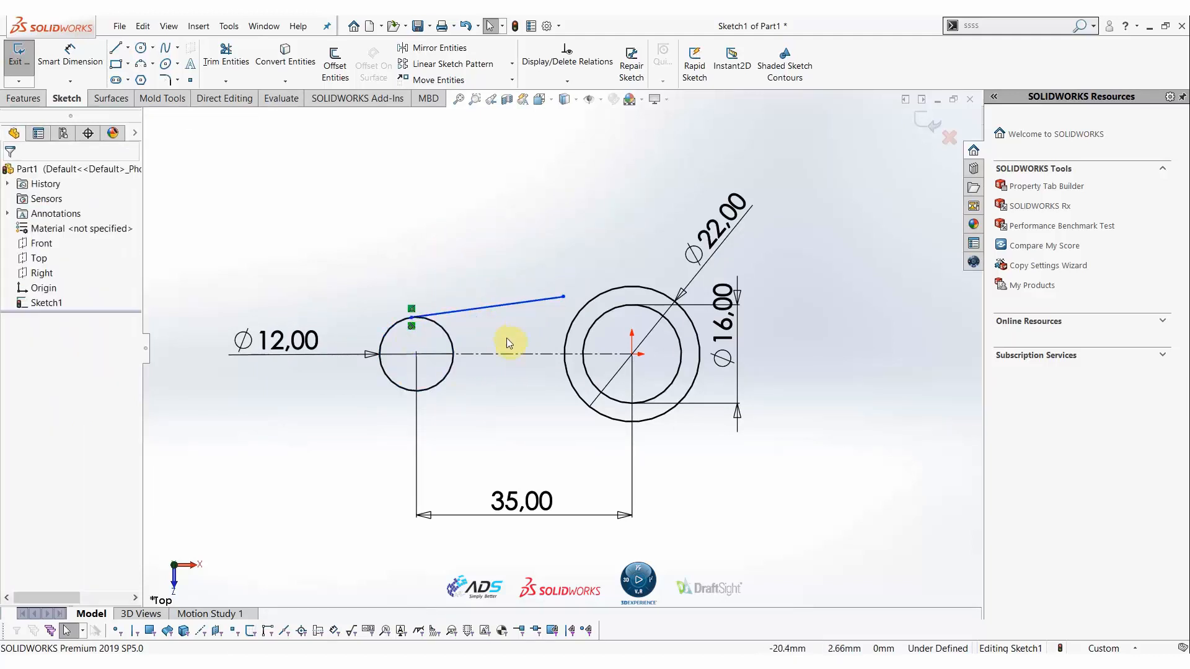
drag(507, 337, 472, 266)
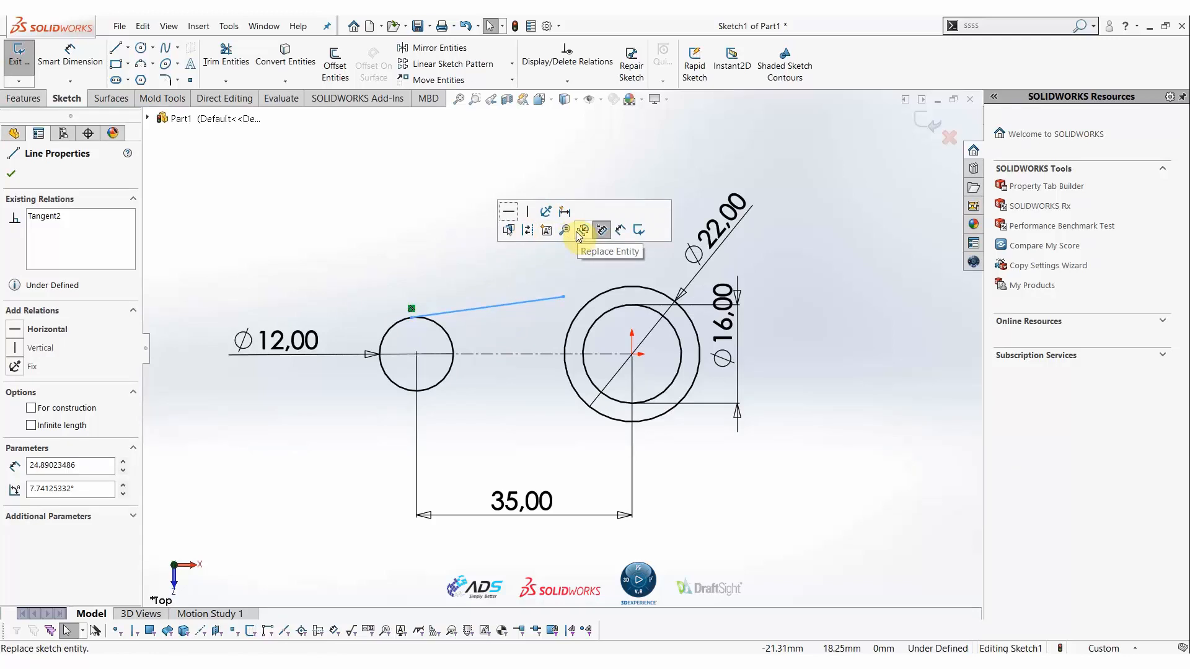
click(479, 52)
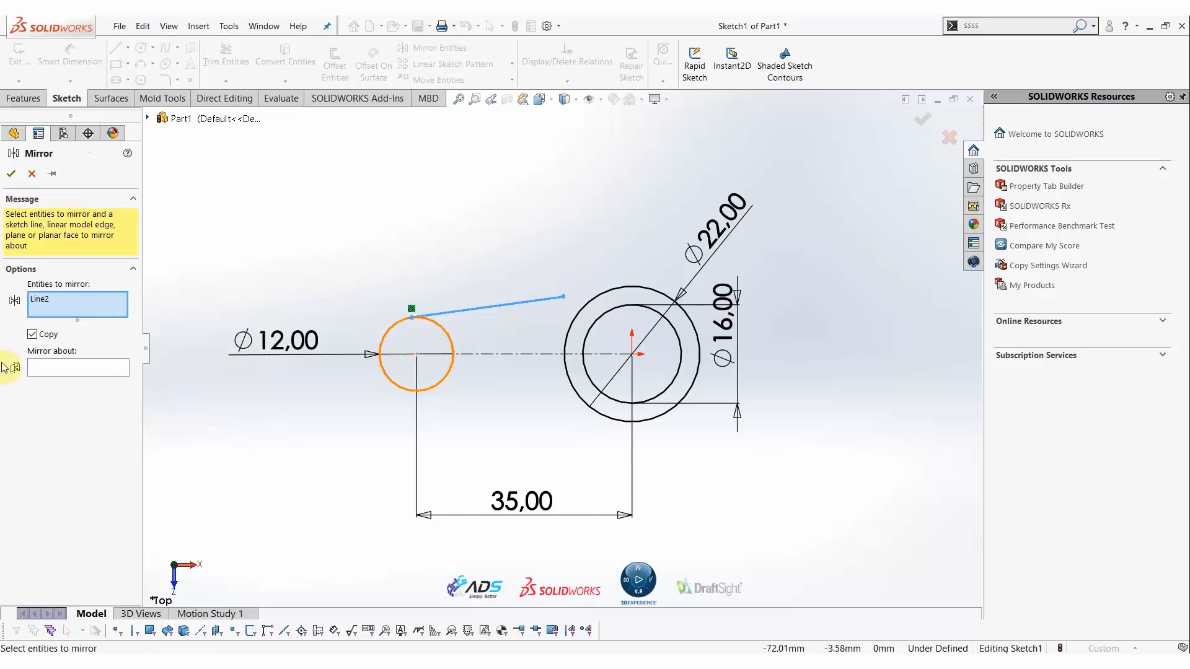
click(43, 367)
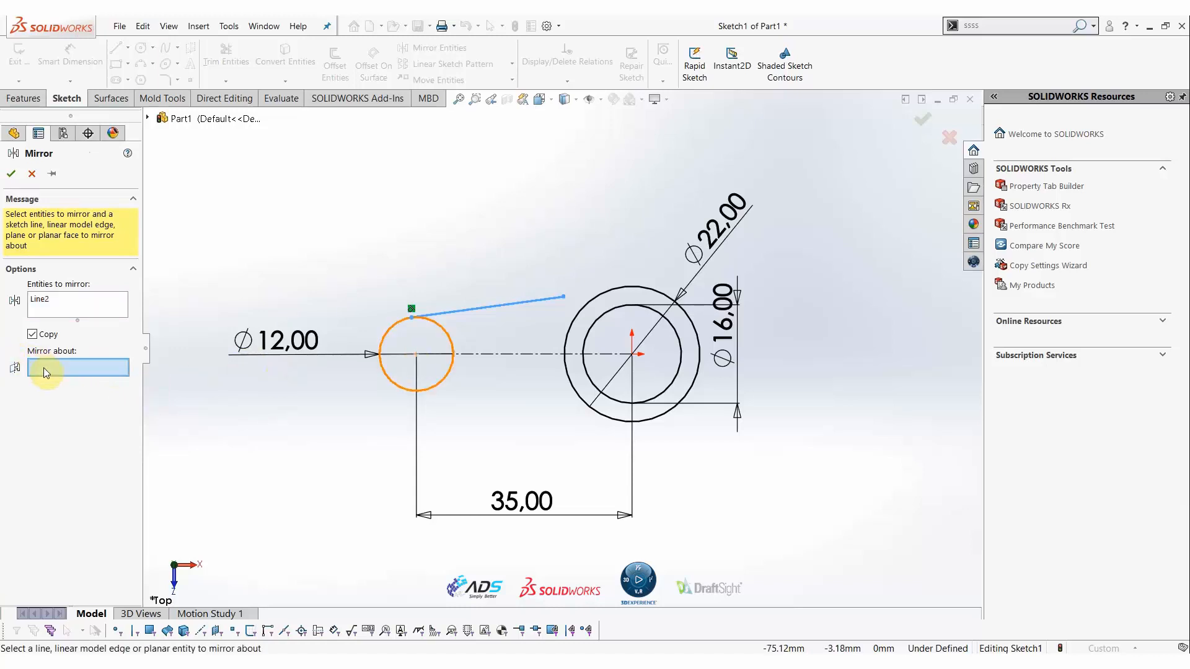
click(469, 353)
key(Return)
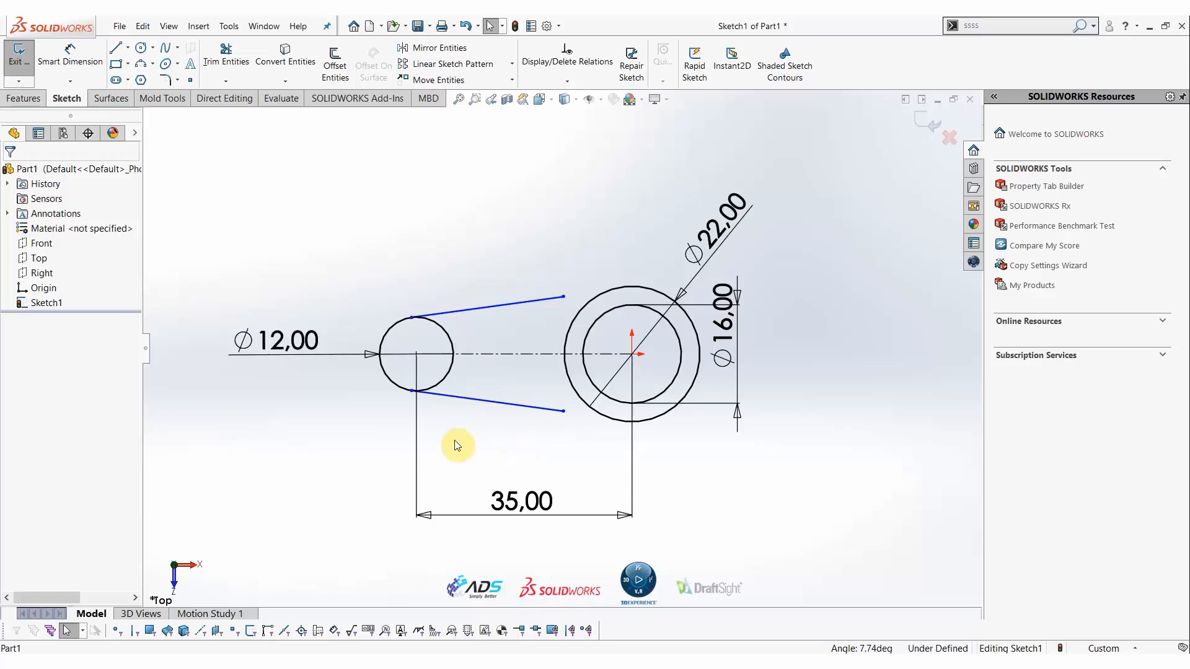
Dimension the angle between the two tangent lines as 22° and place the dimension between them
click(70, 55)
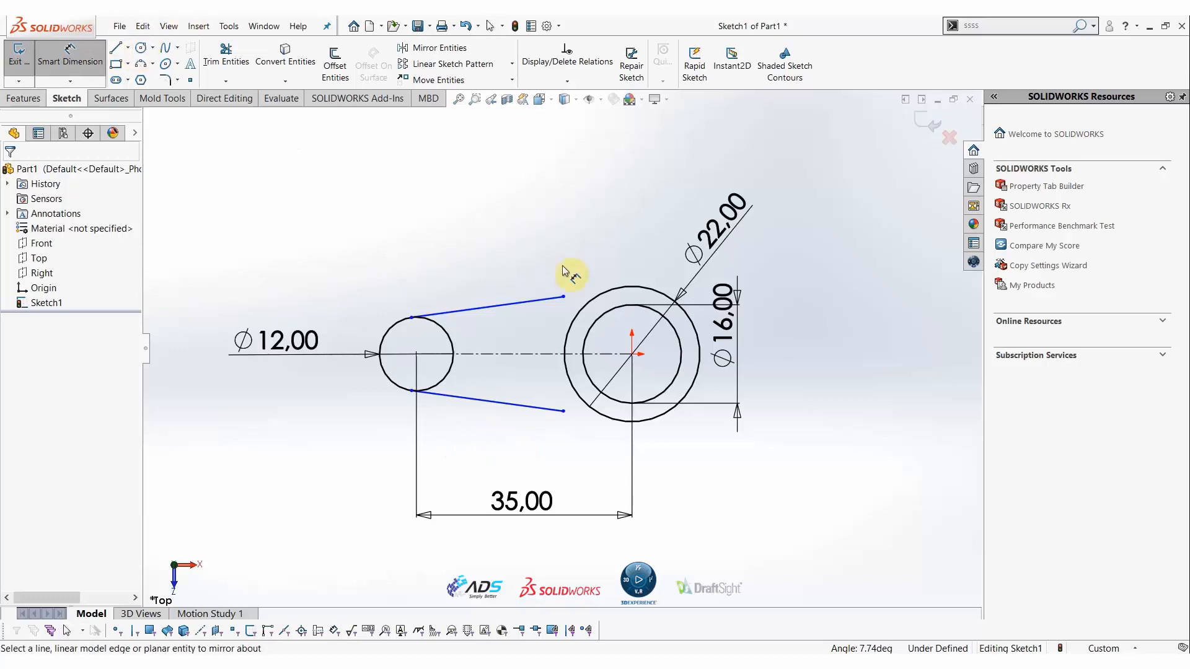
click(514, 306)
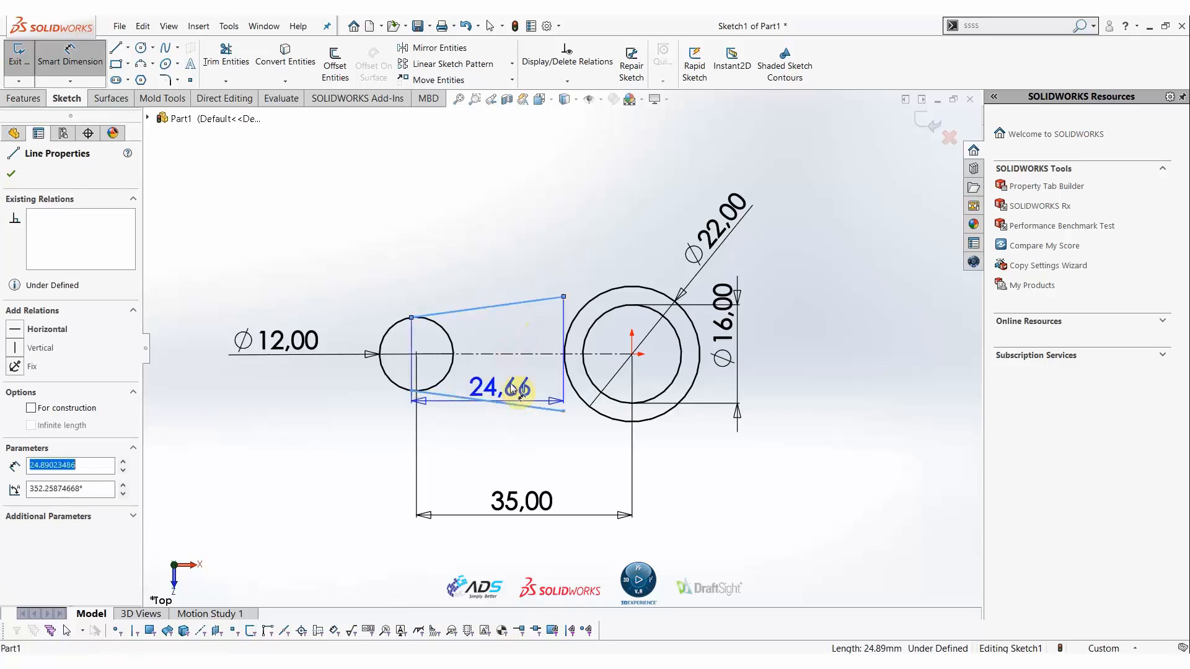
click(514, 405)
click(522, 377)
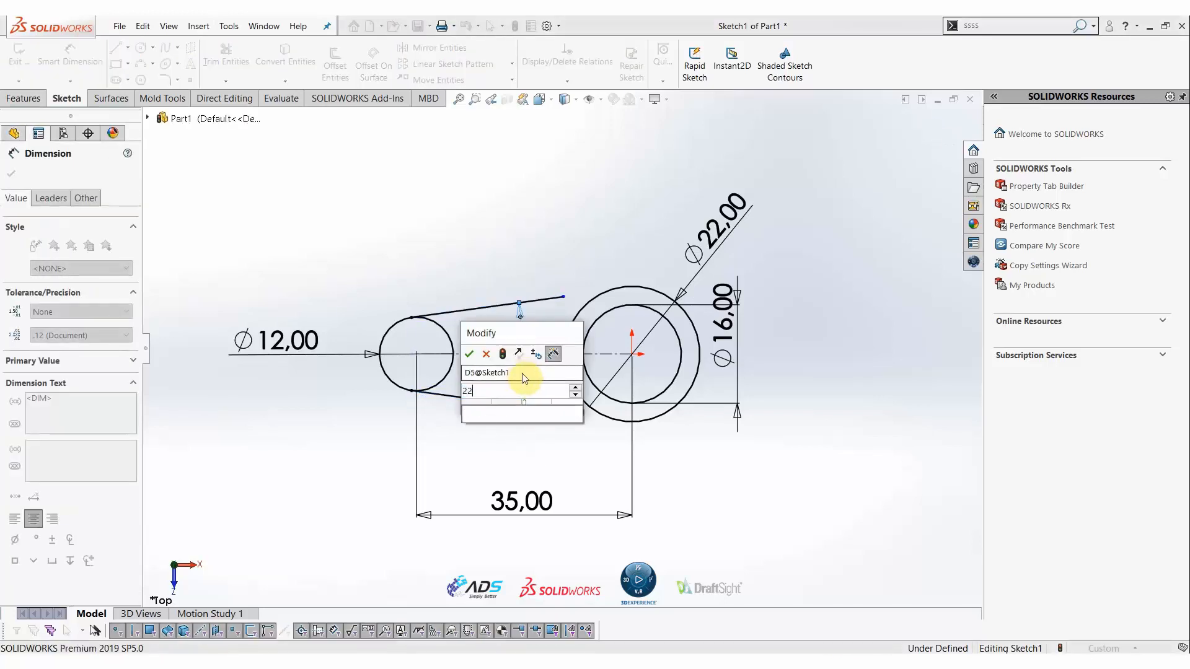
text(22)
key(Return)
key(Escape)
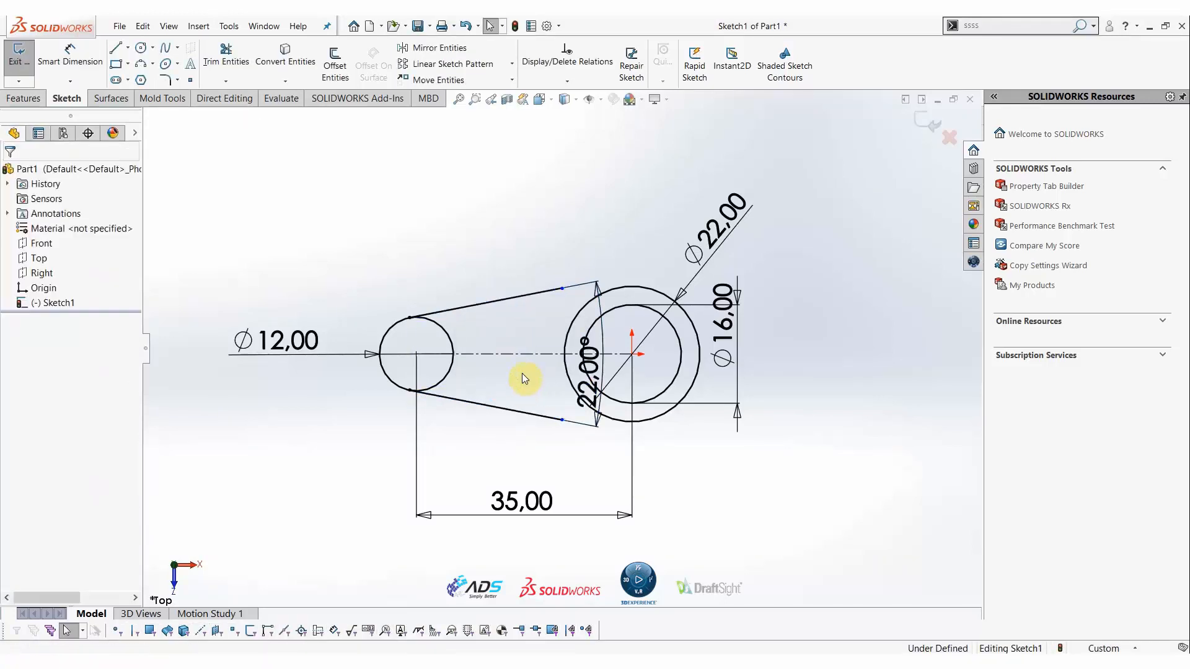
drag(605, 396, 505, 372)
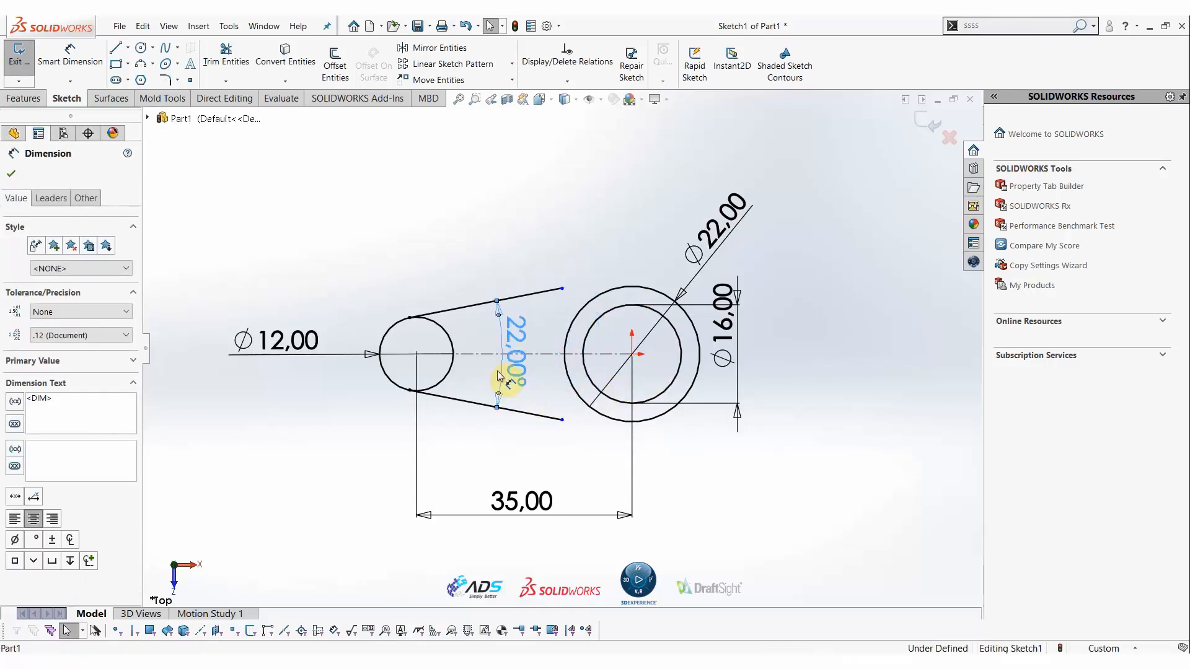
click(494, 379)
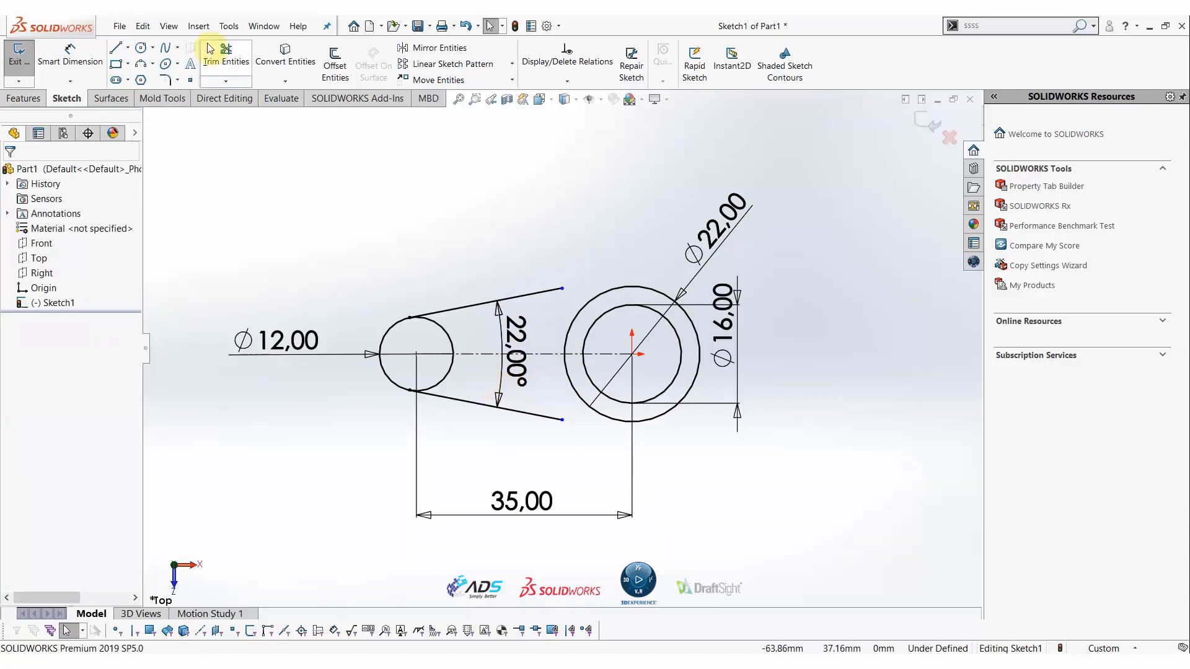
Connect the open ends of the two tangent lines with a vertical line
click(115, 48)
click(562, 289)
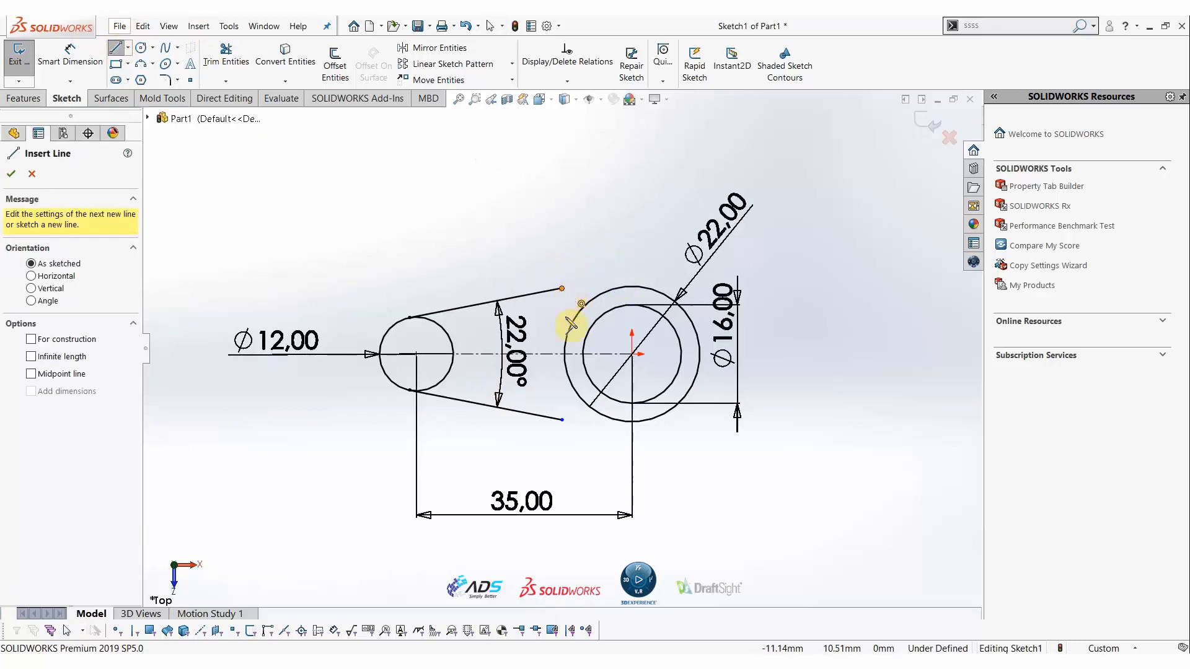
click(562, 419)
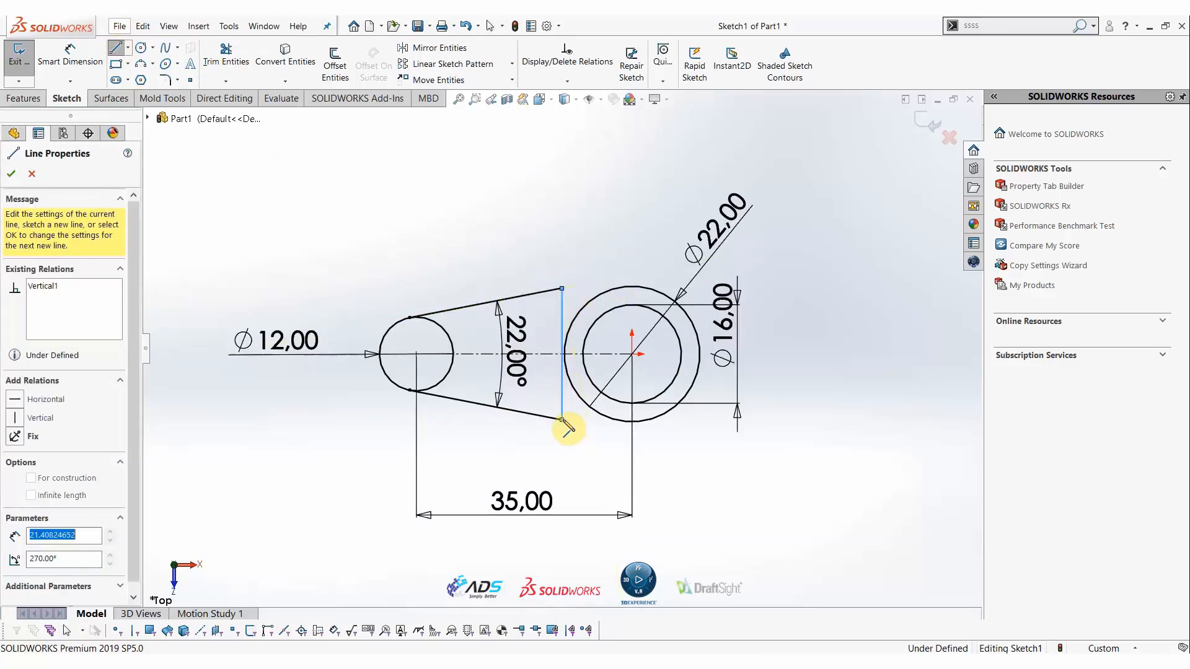
key(Escape)
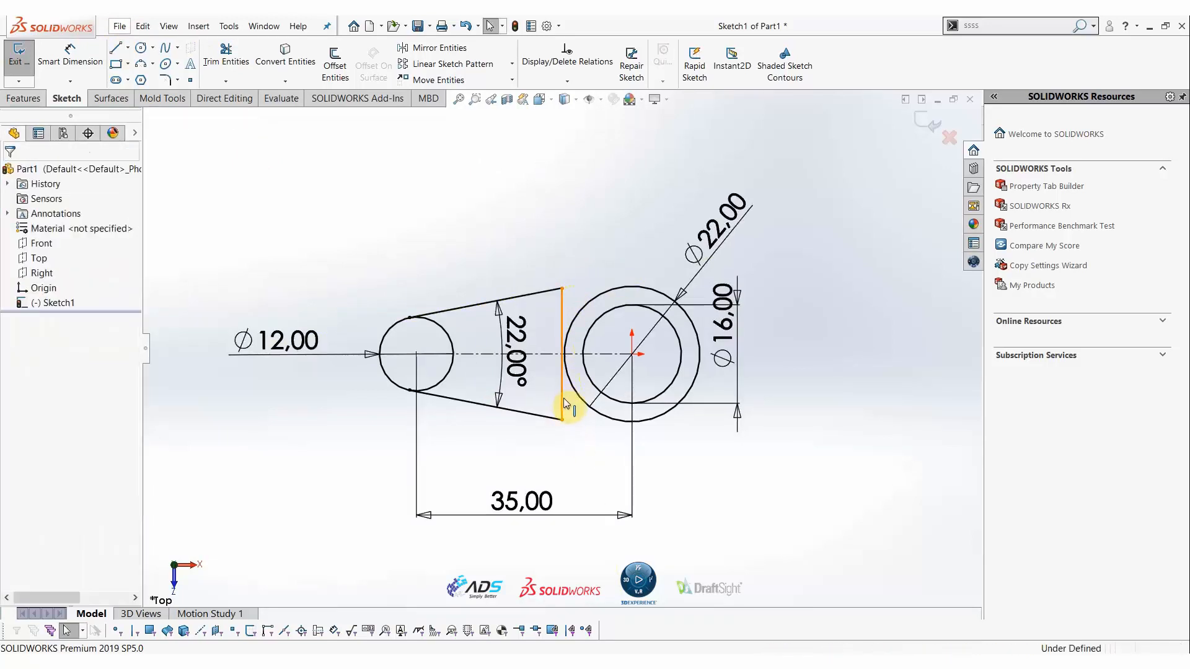
Pull the vertical line towards the origin and constrain its midpoint to the origin
drag(565, 404, 614, 401)
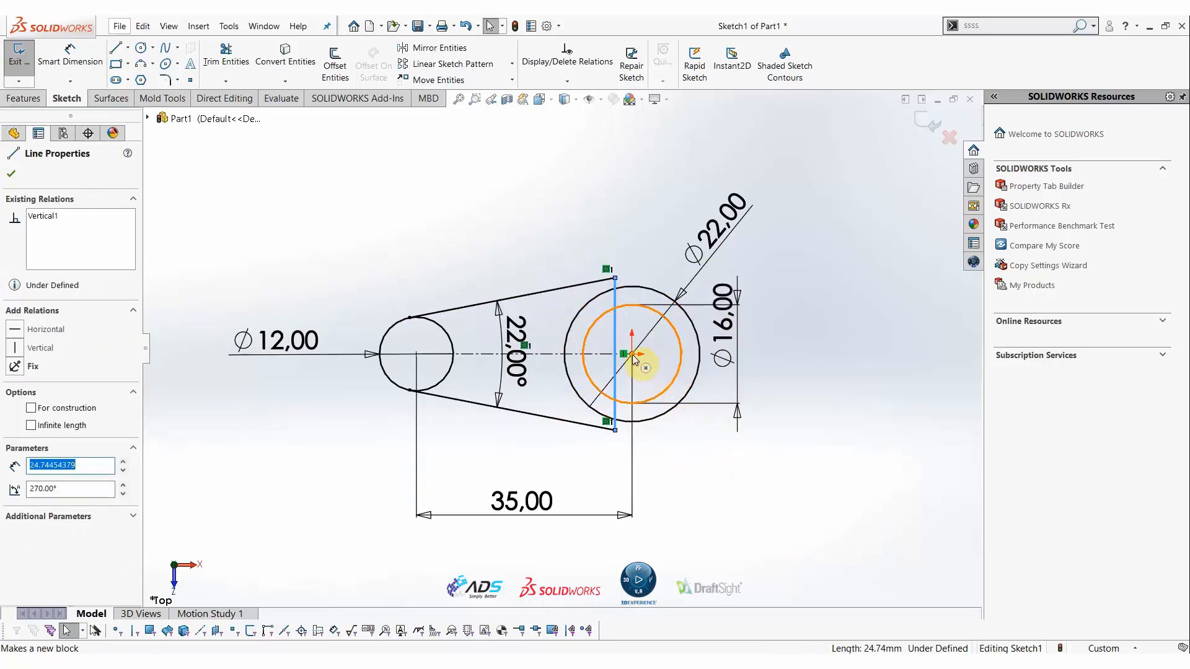
ctrl+click(633, 354)
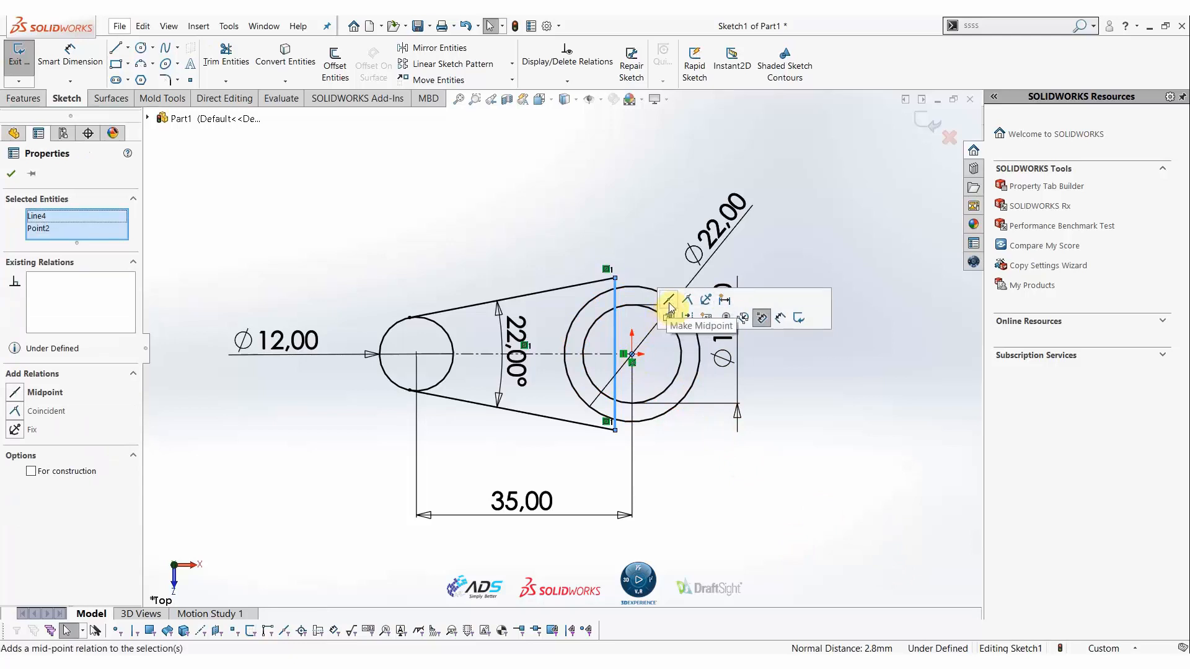
click(670, 301)
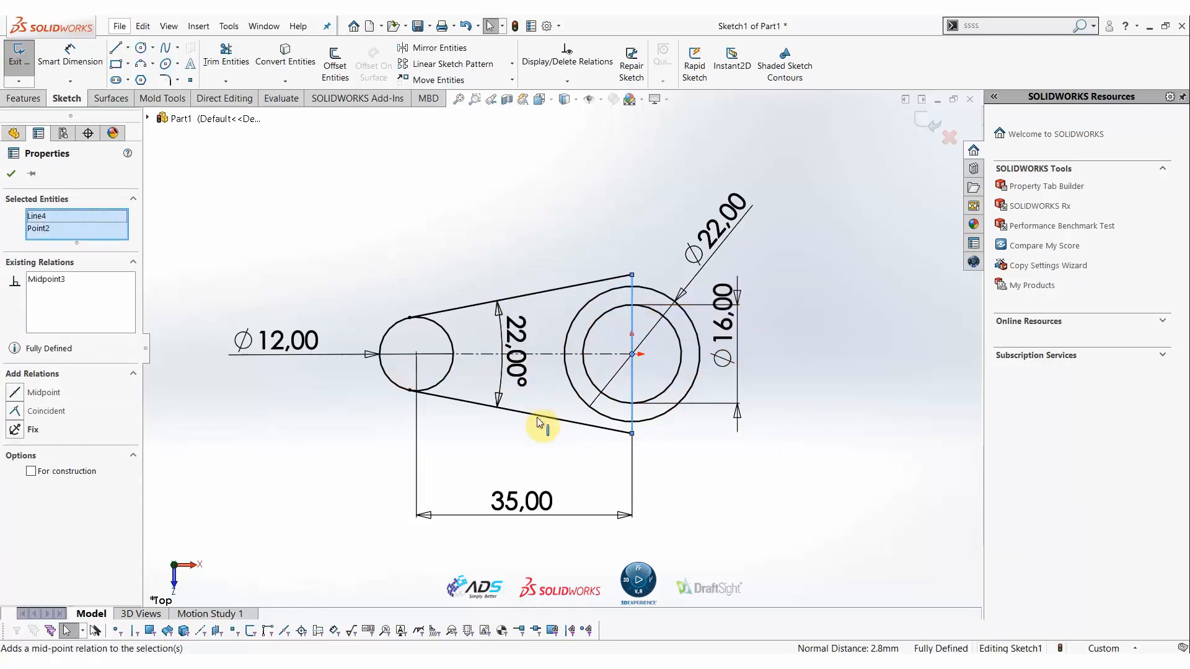
click(531, 446)
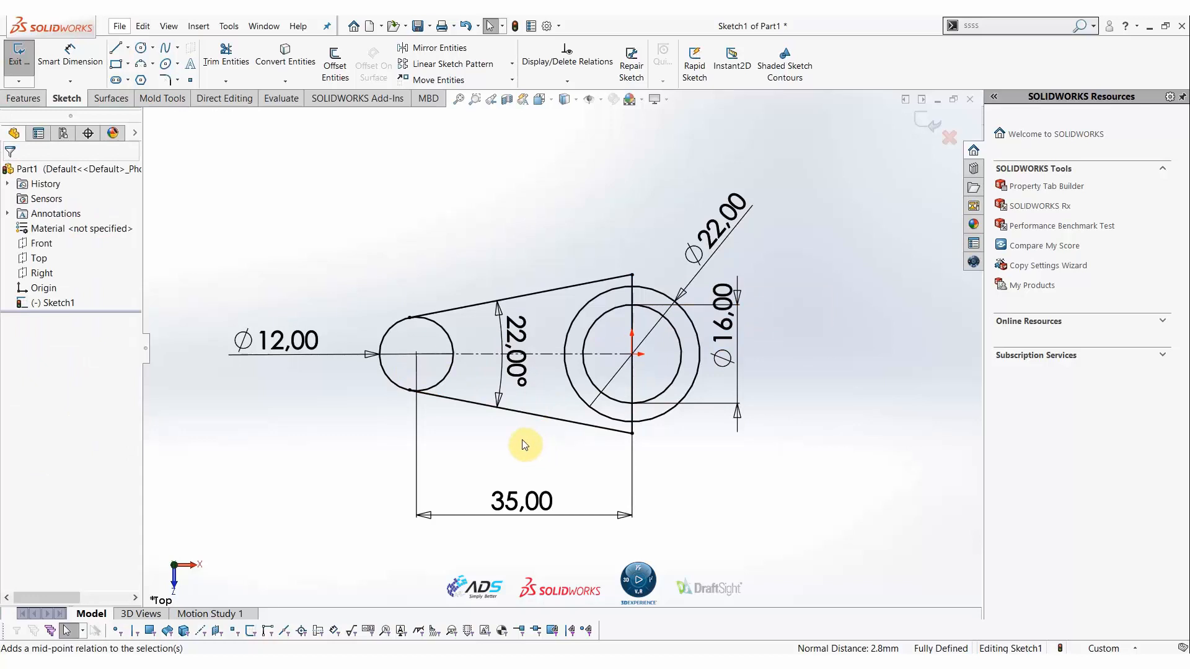
Start a boss extrusion using the three ring regions between the 16 mm and 22 mm circles as contours
mouse_move(522, 440)
middle_down()
mouse_move(523, 377)
mouse_move(467, 300)
mouse_move(504, 345)
mouse_move(492, 319)
mouse_move(452, 327)
mouse_move(589, 267)
middle_up()
click(28, 99)
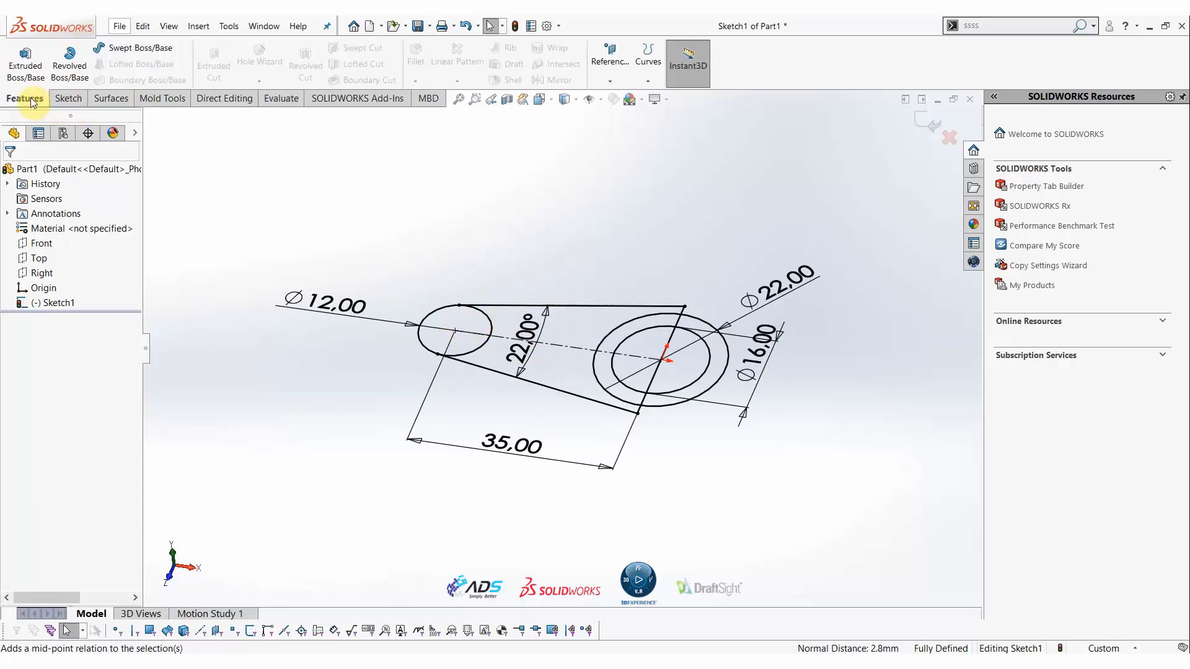
click(40, 65)
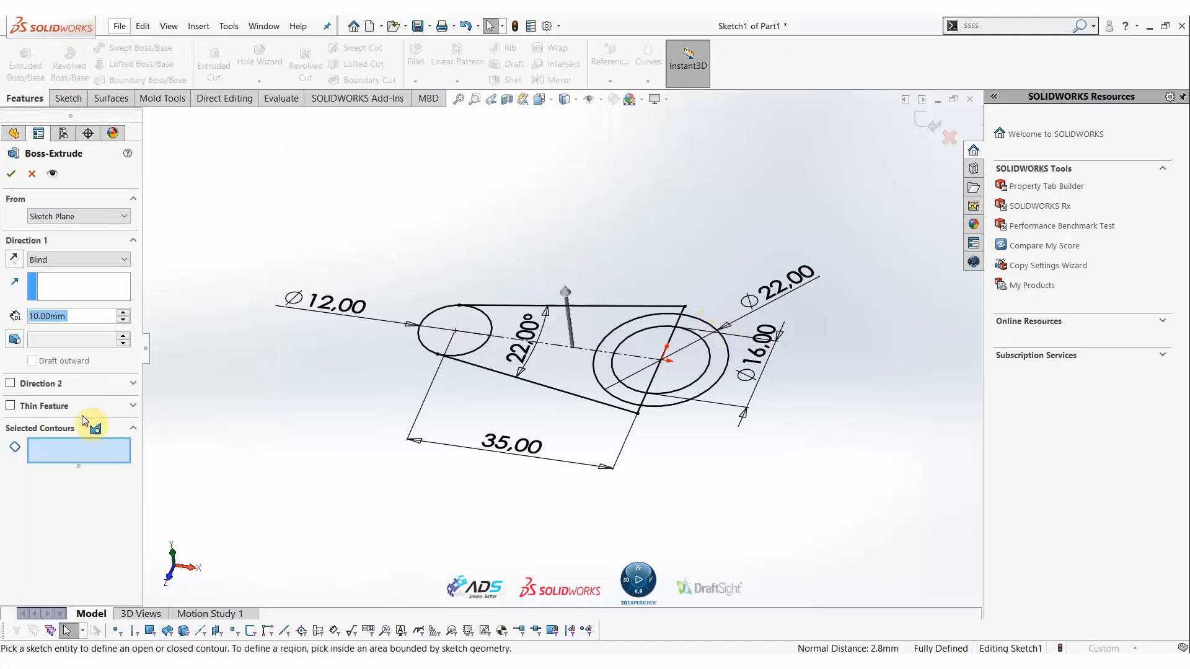
click(51, 456)
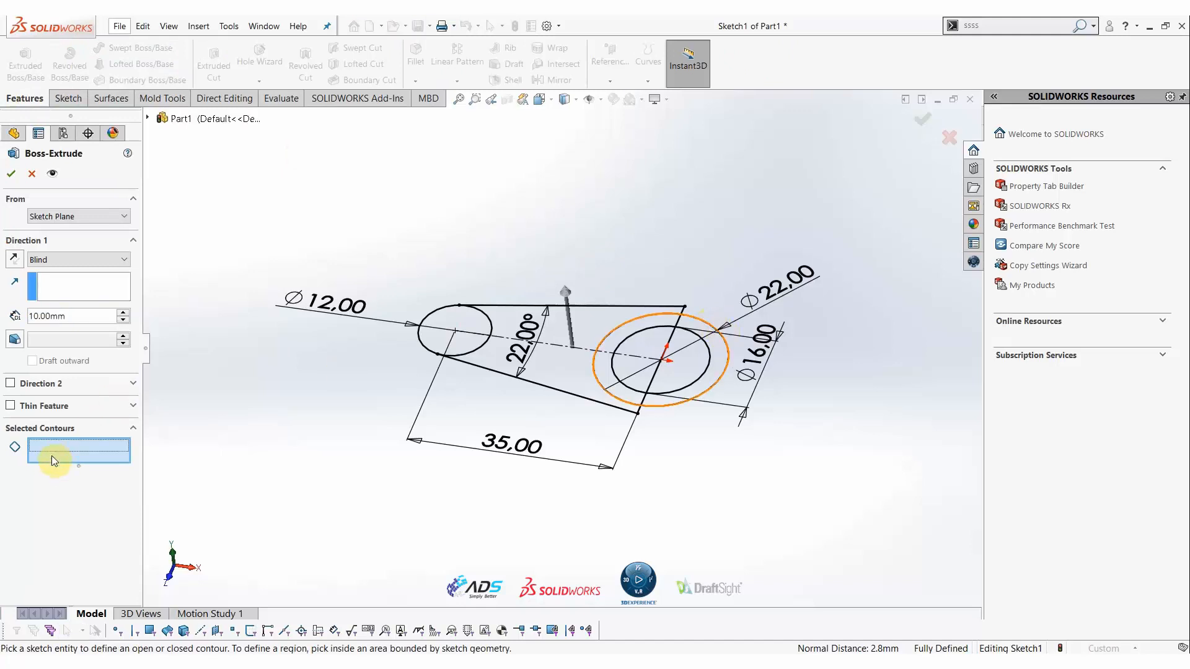
click(690, 324)
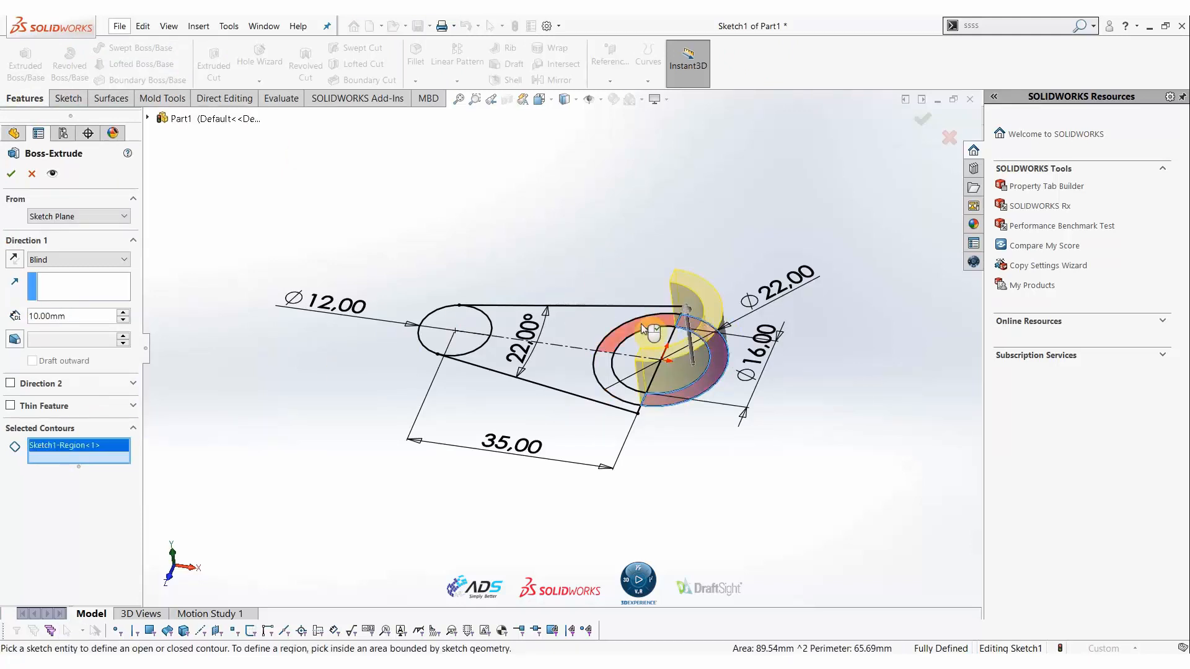
click(616, 375)
click(615, 385)
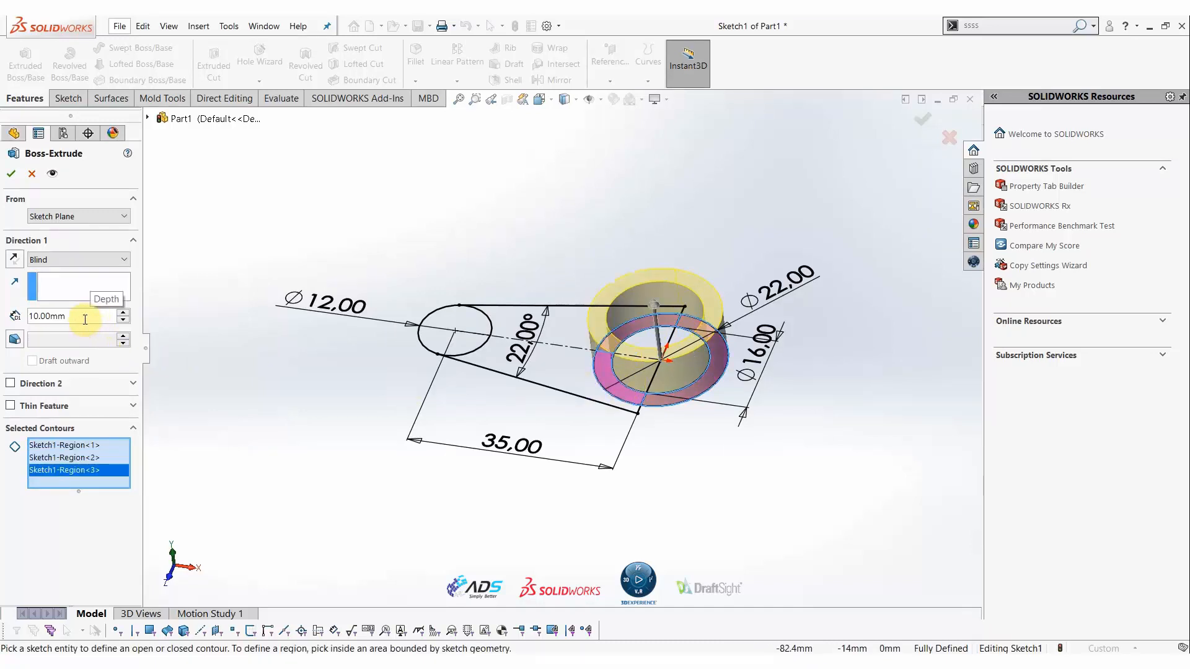
Set the ring's blind extrusion depth to 22 mm and finish the feature
drag(85, 319, 3, 324)
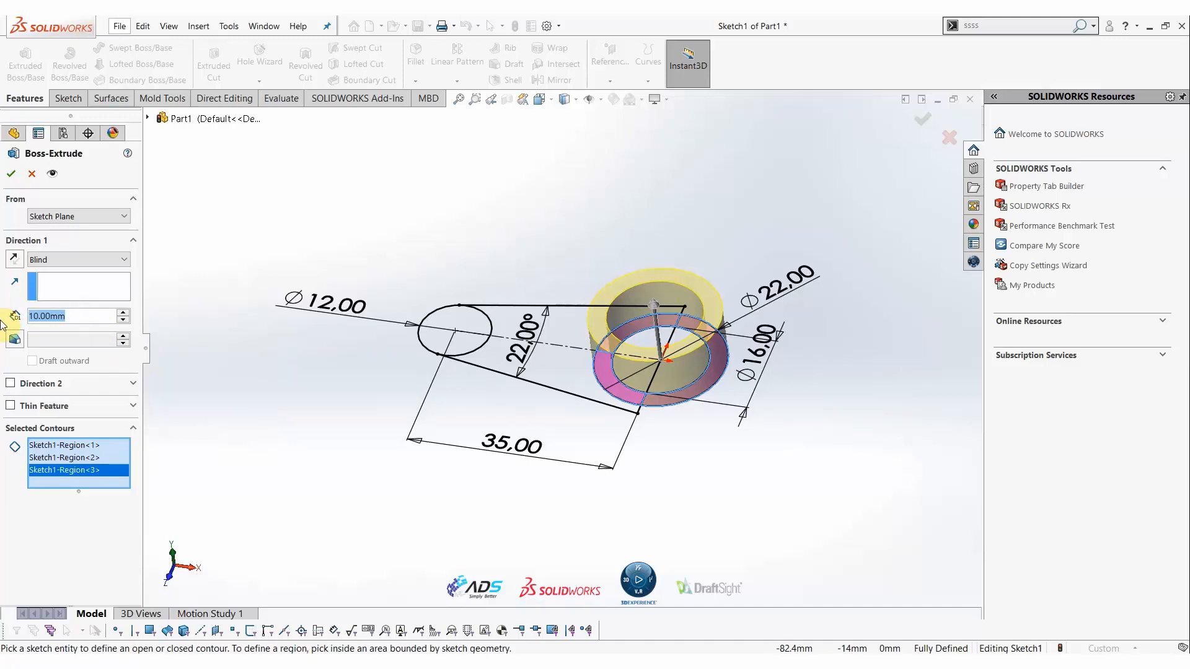
text(222)
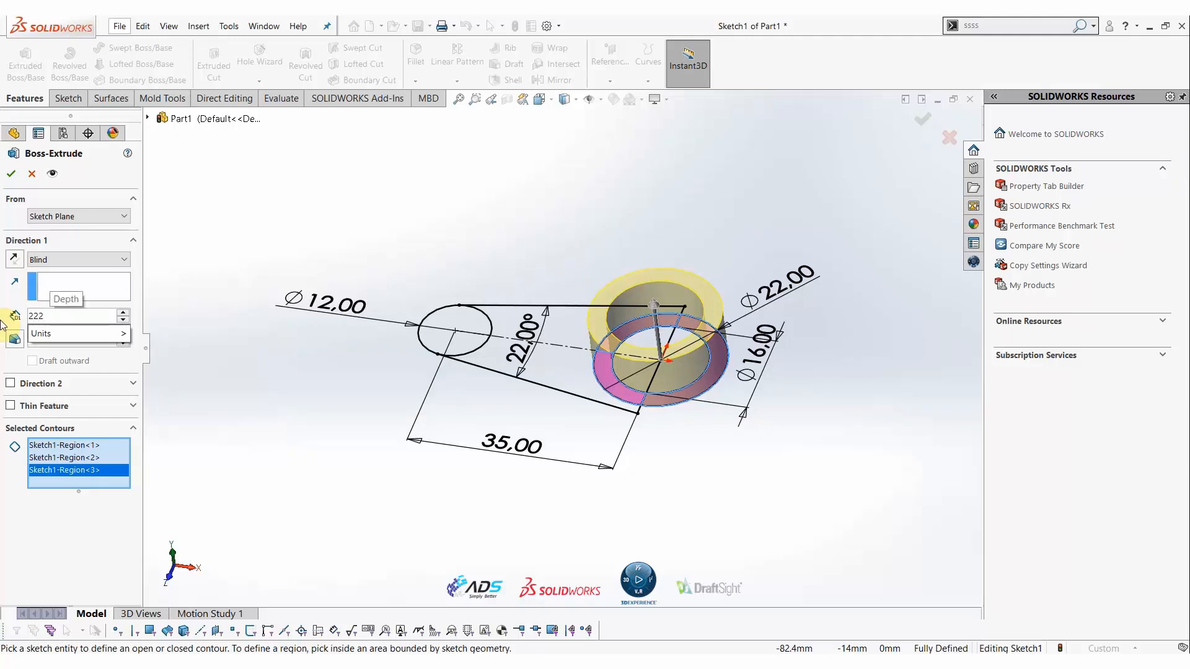
key(BackSpace)
key(Return)
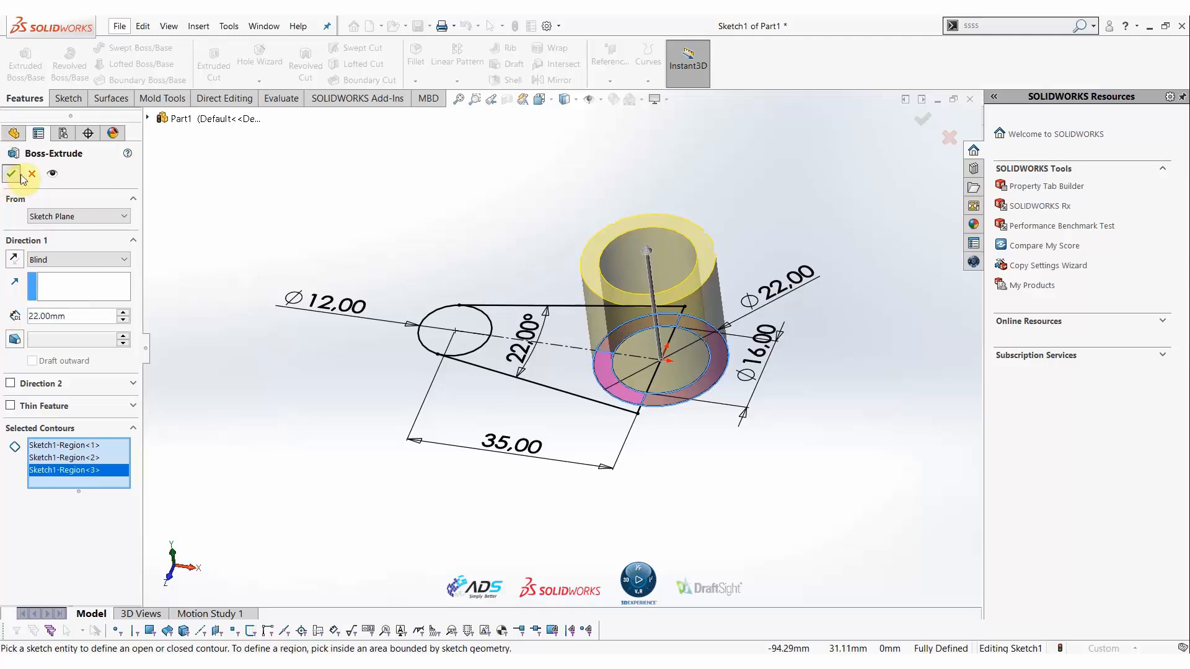
click(552, 315)
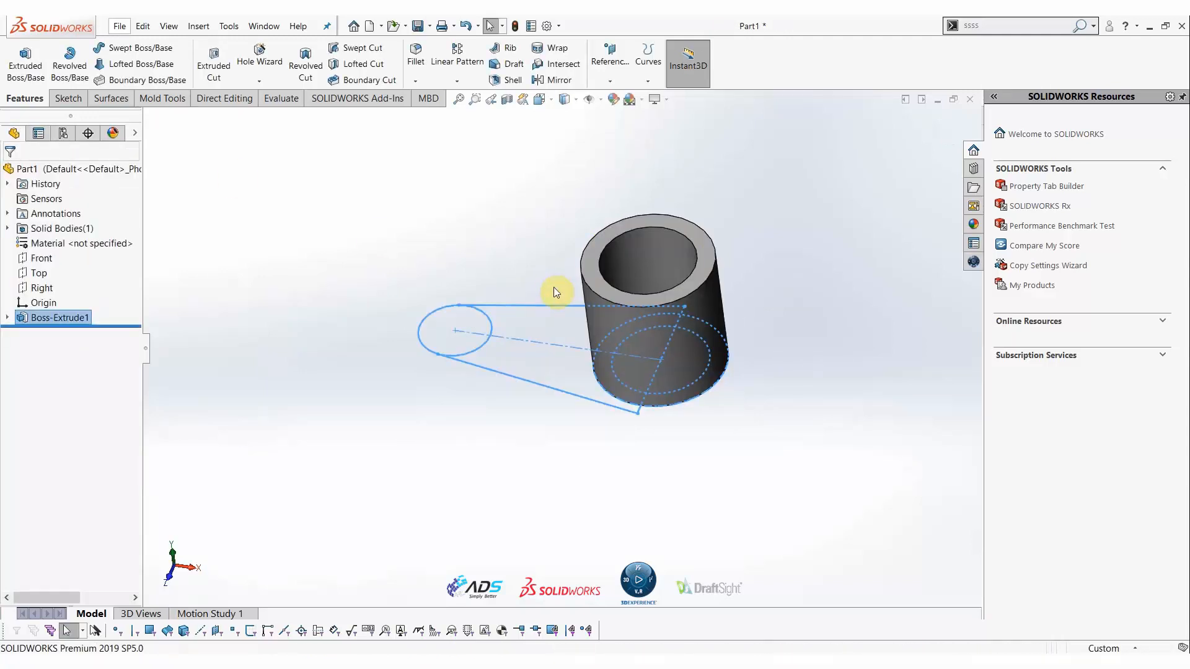
click(553, 291)
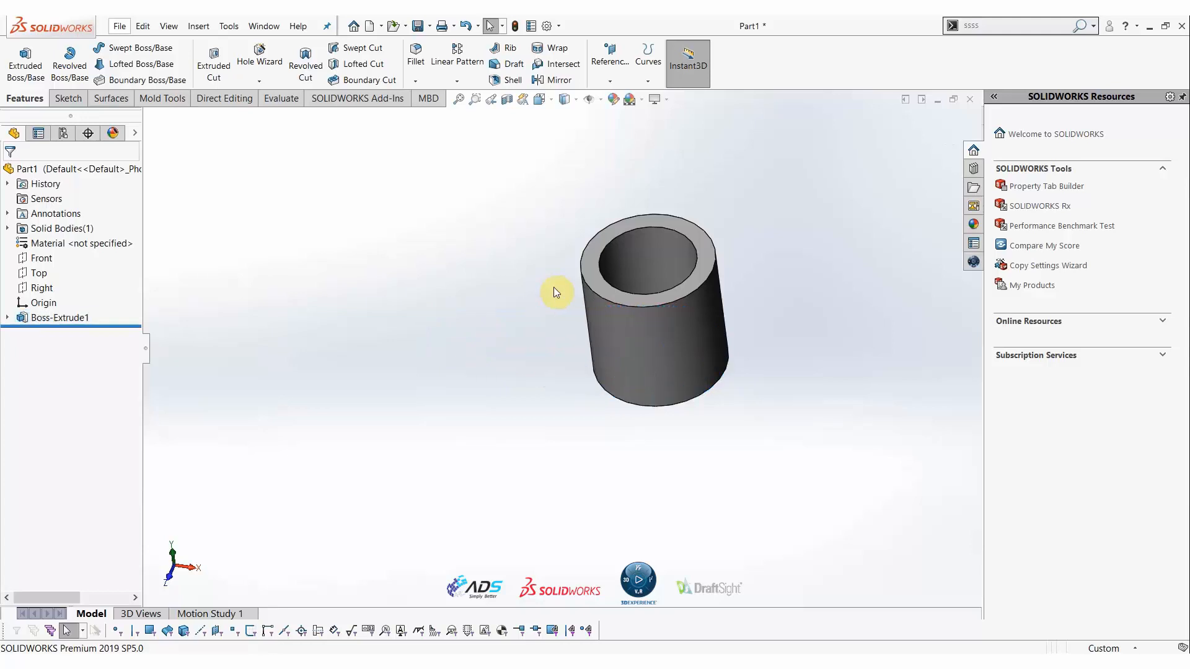
Expand the ring extrusion in the feature tree and show its Sketch1
click(7, 317)
click(57, 332)
click(59, 318)
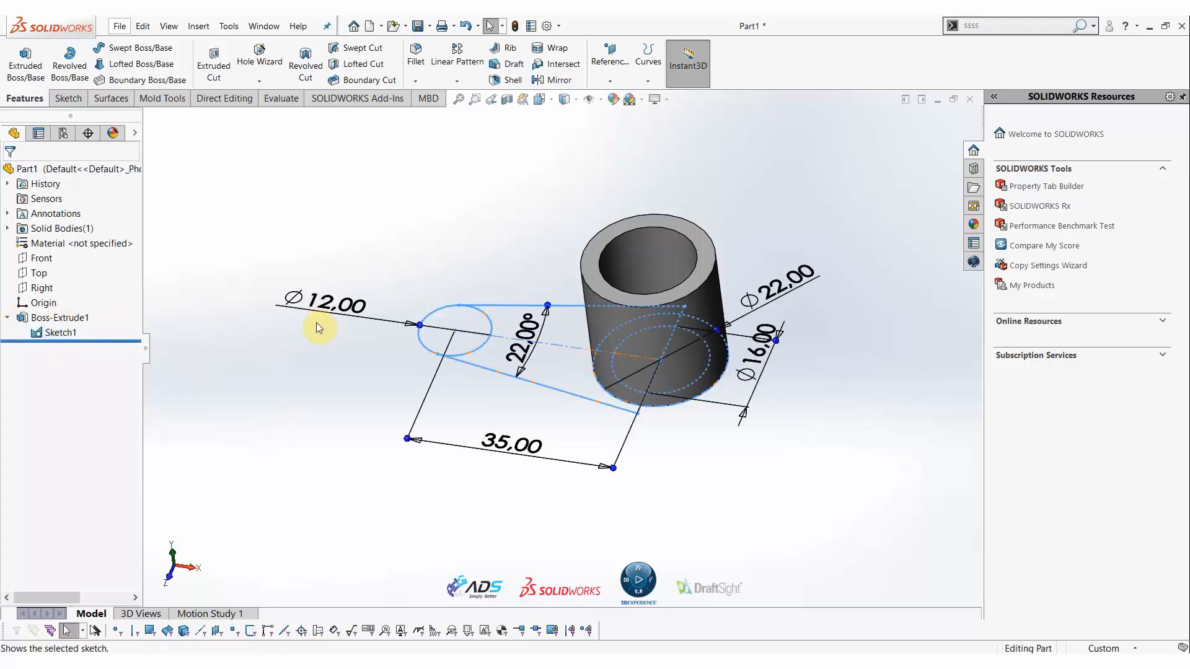
On the Front plane, sketch a vertical line about 25.4 mm up from the origin and a line about 42.6 mm long sloping down past the small circle
click(329, 376)
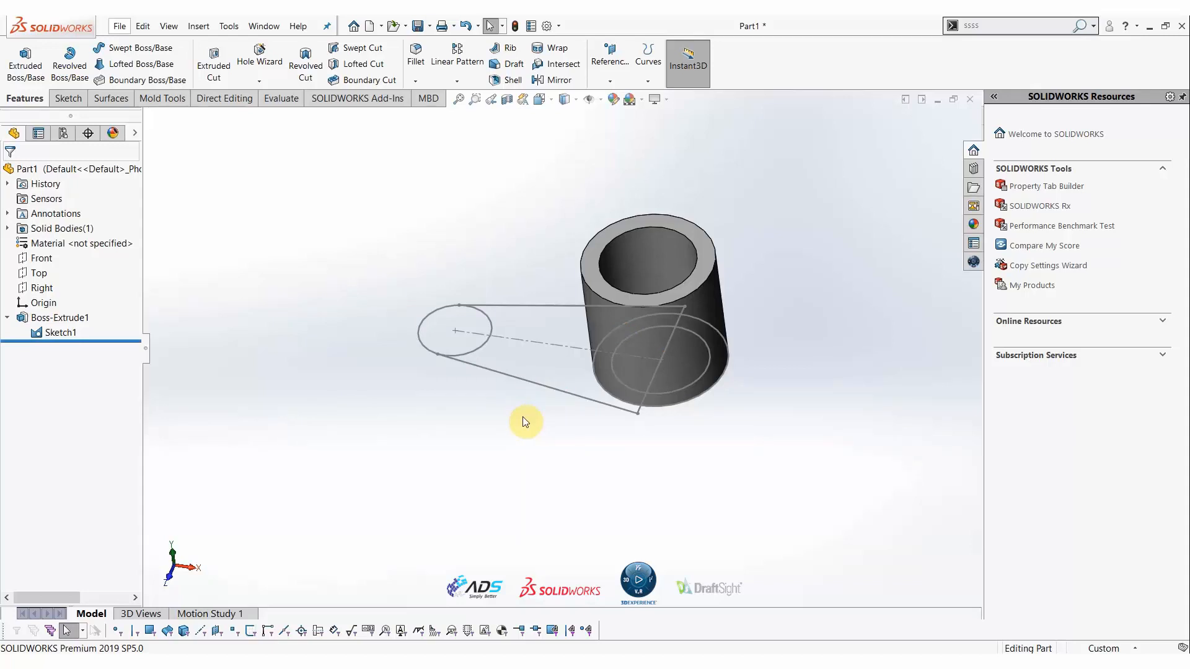
click(38, 258)
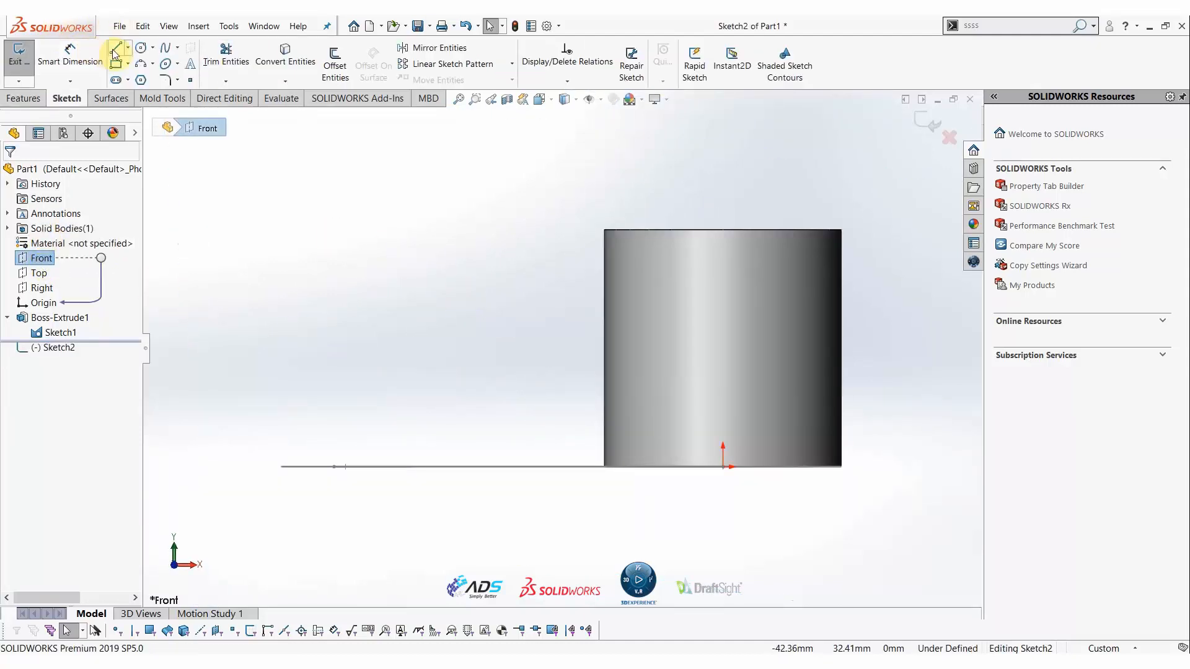
click(115, 50)
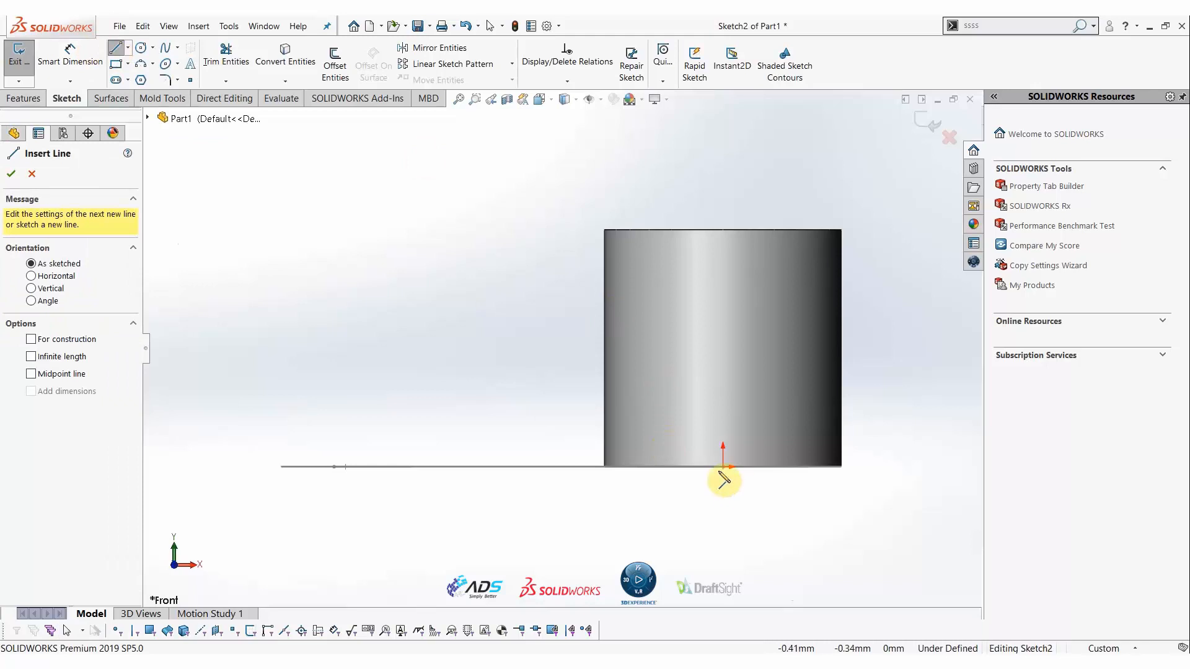
click(723, 467)
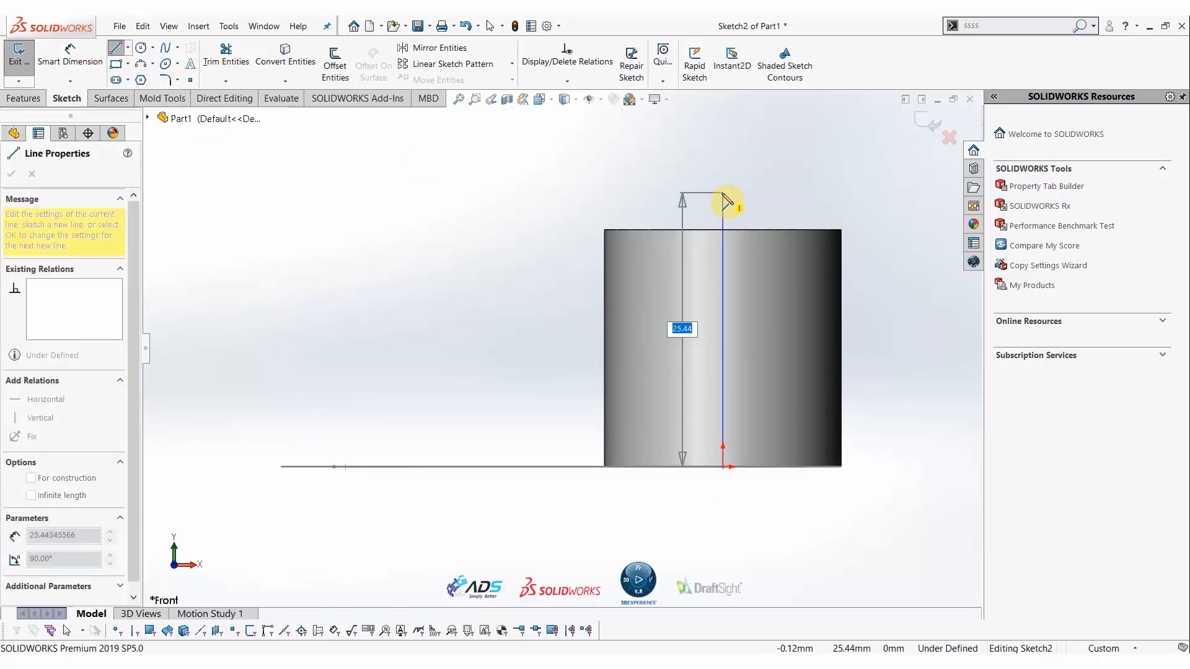
click(723, 193)
click(300, 369)
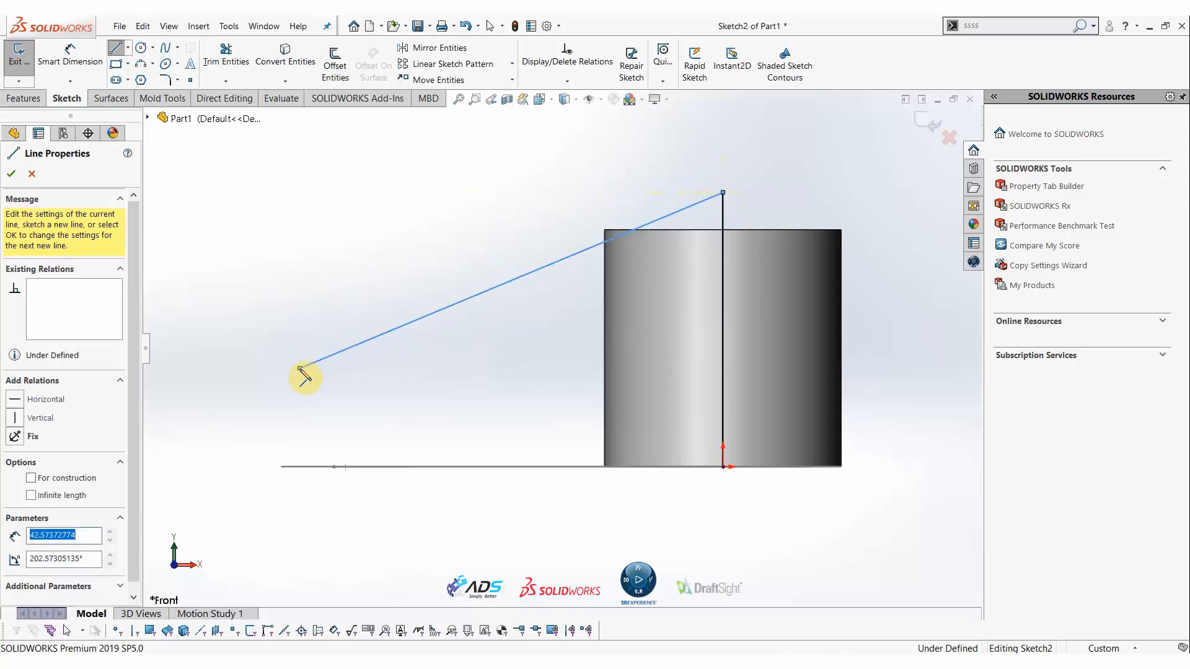
key(Escape)
Convert the vertical line to construction geometry and dimension the angle between it and the sloping line as 112°
click(724, 211)
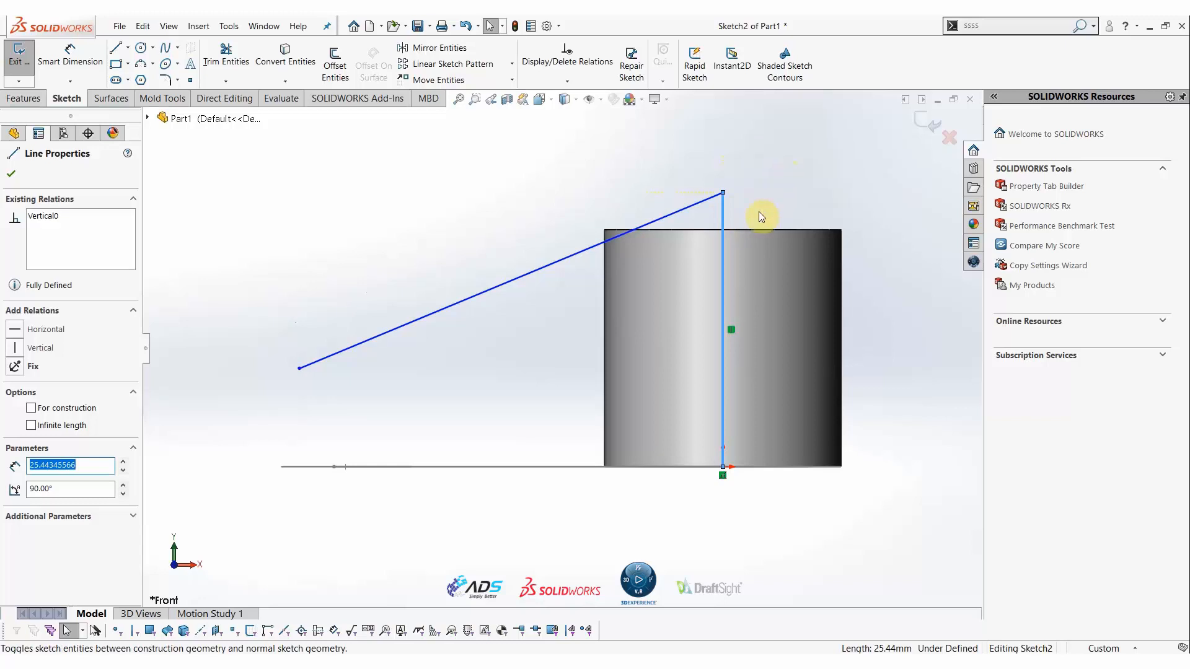
click(704, 210)
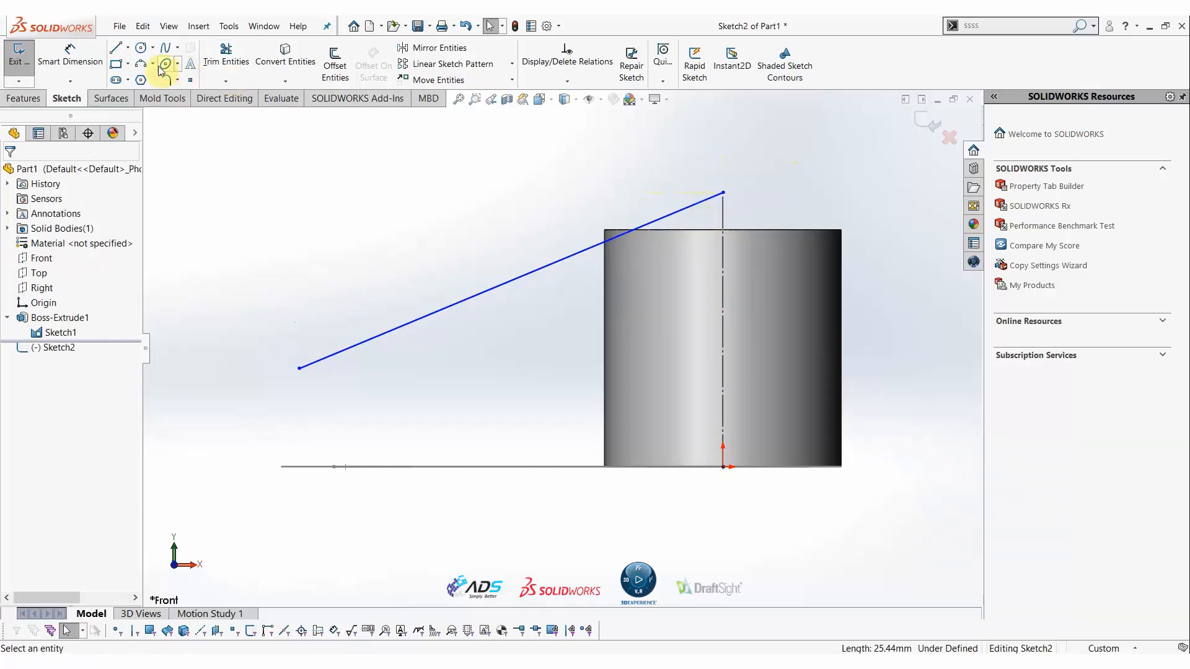
click(70, 56)
click(697, 210)
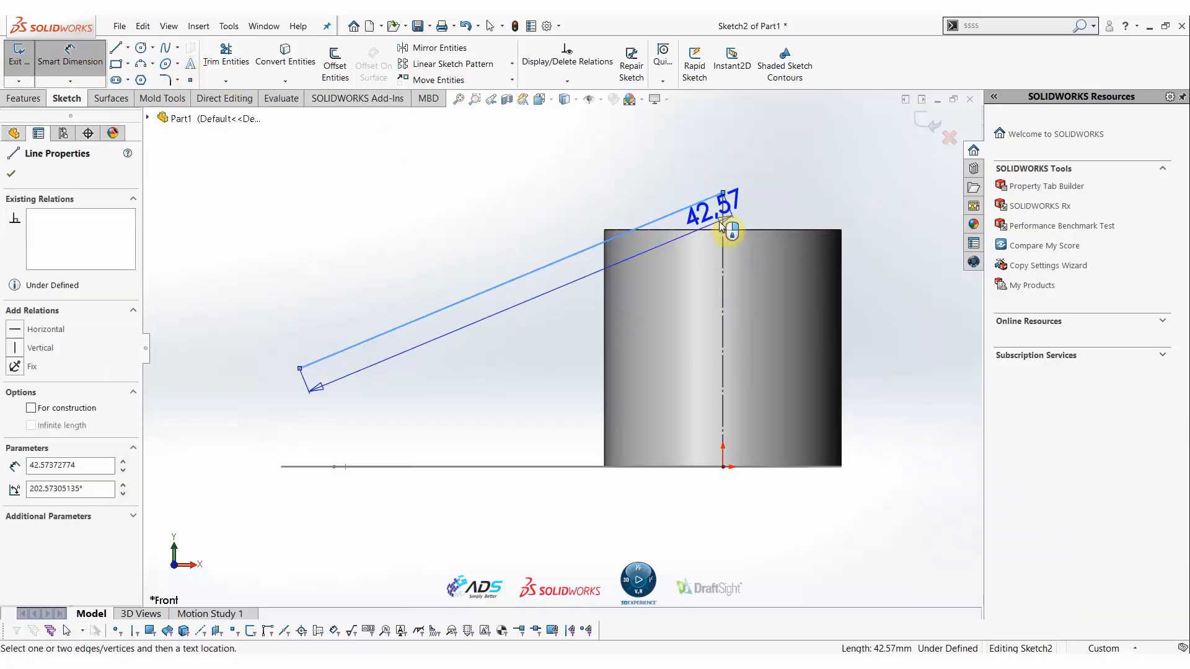
click(724, 220)
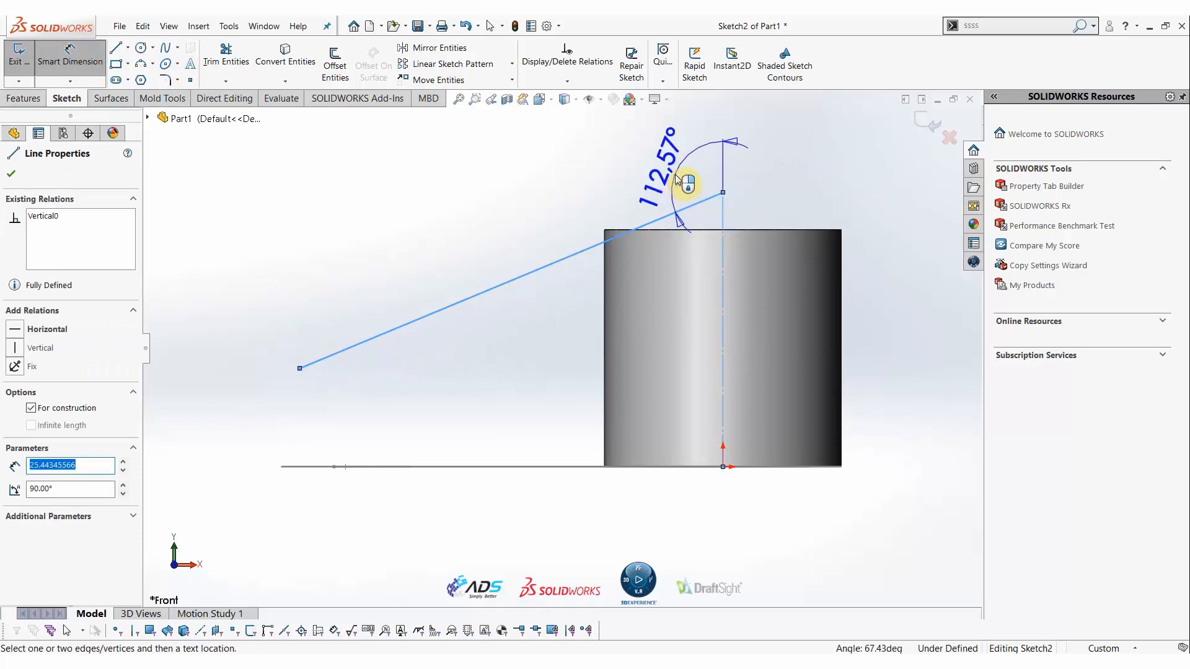
click(688, 184)
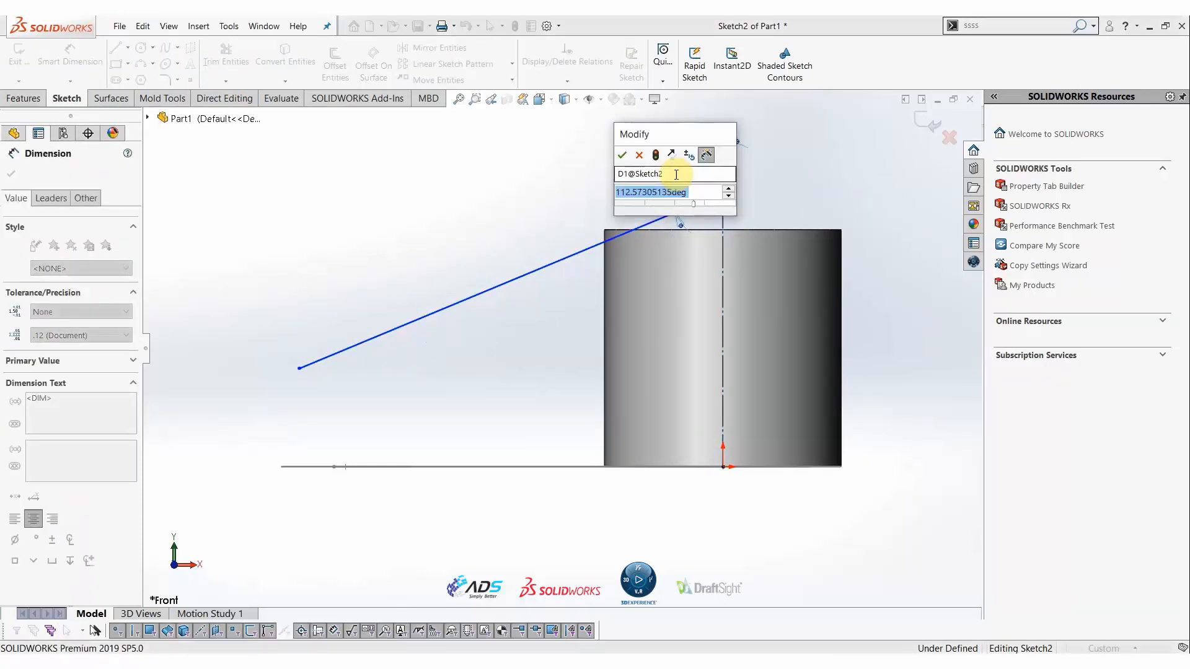
text(112)
key(Return)
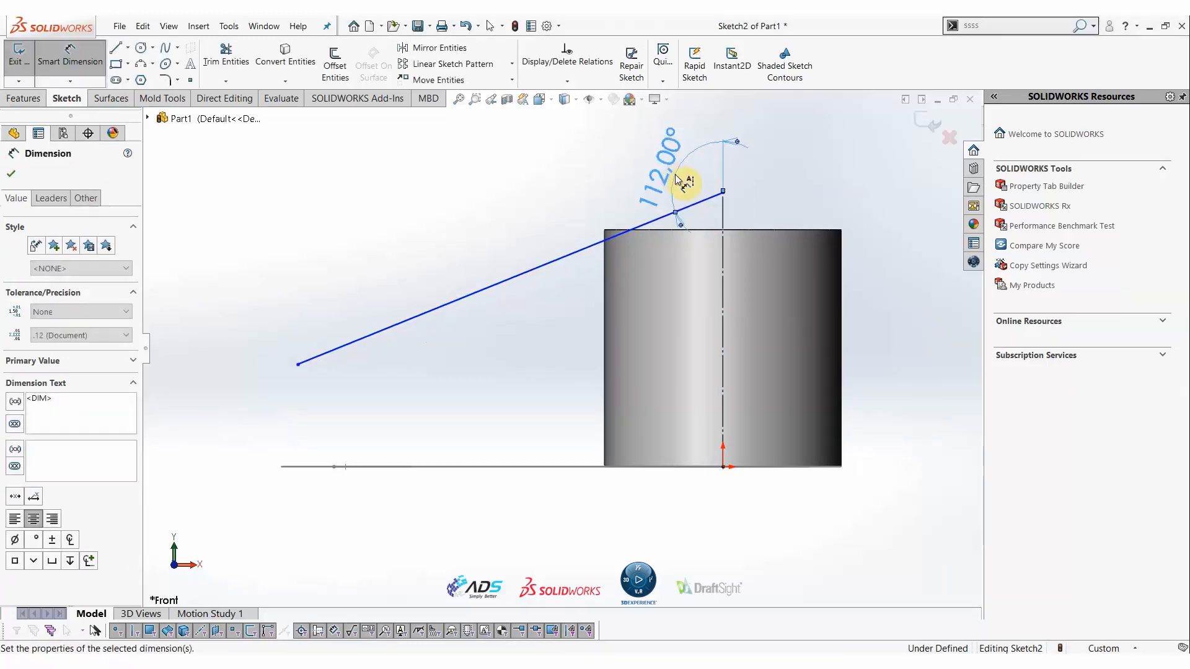
key(Escape)
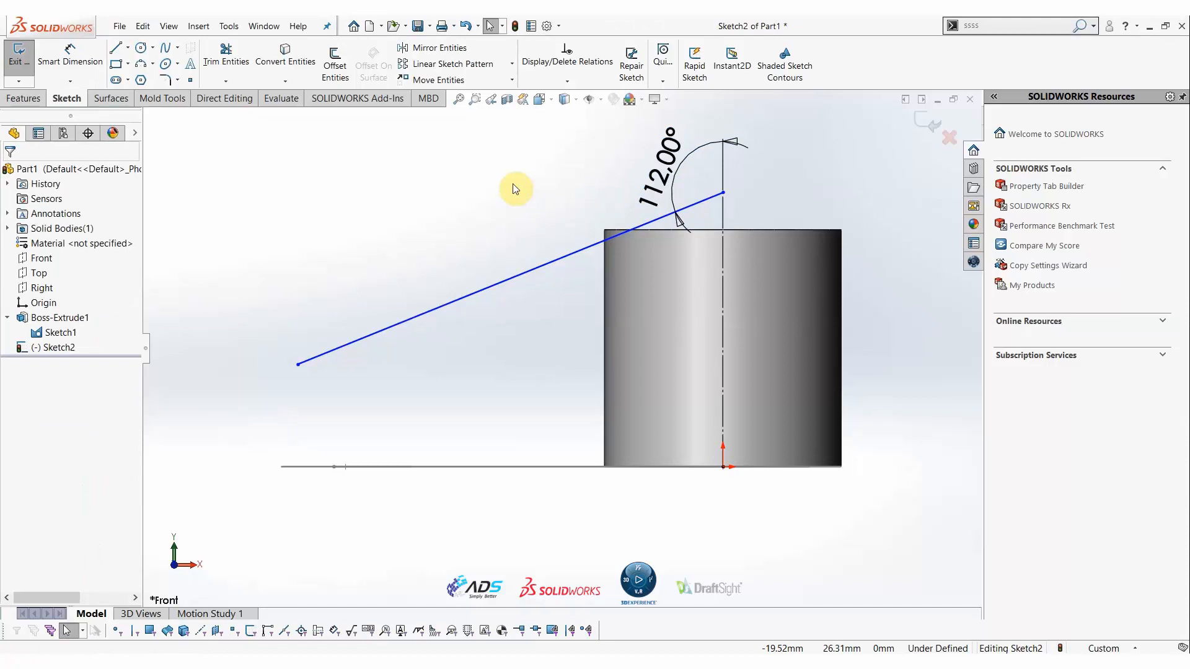
Dimension the height of the sloping line's lower endpoint above the base sketch's small circle as 6 mm
click(70, 55)
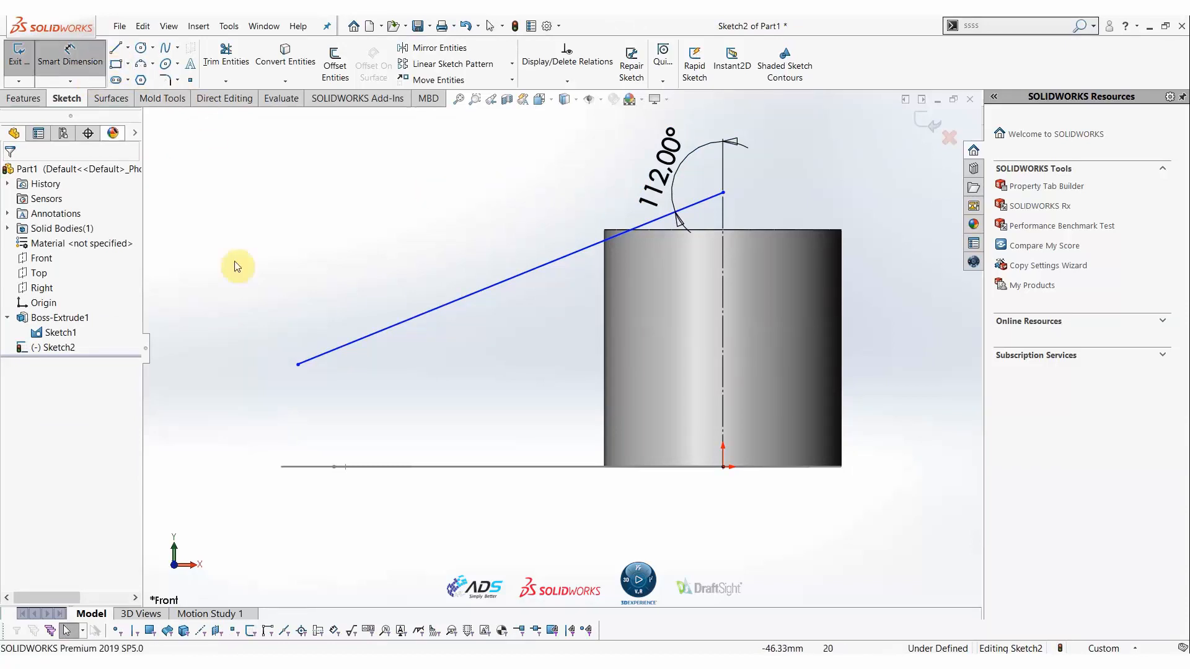
click(298, 365)
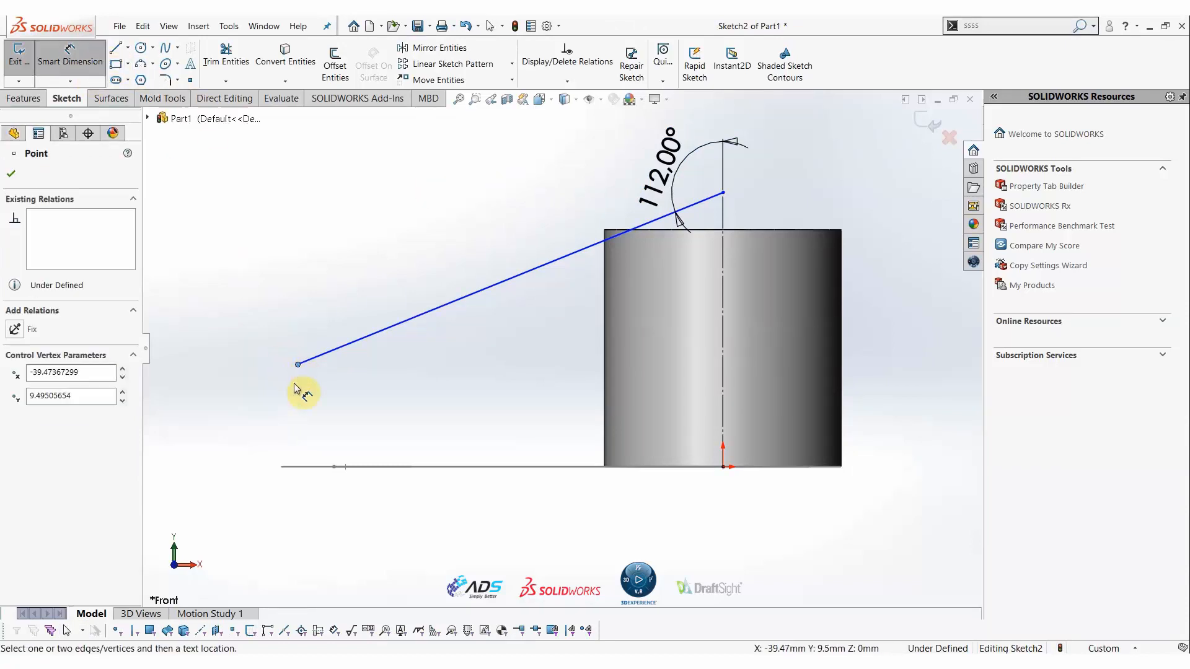
click(316, 468)
click(244, 434)
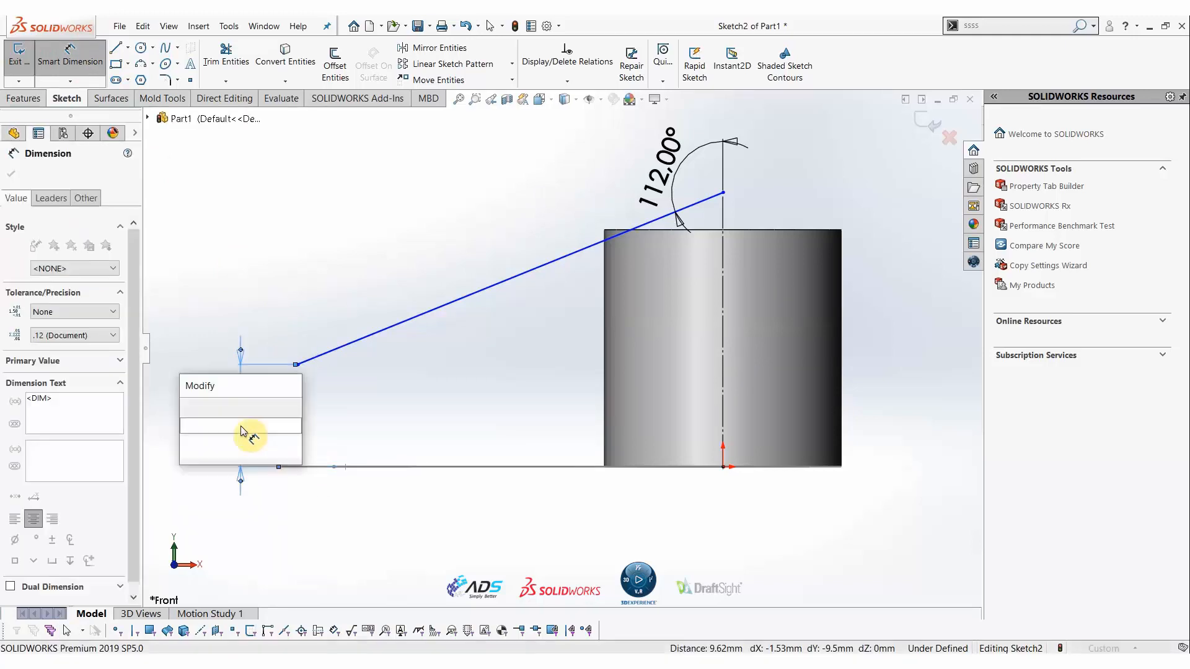
text(6)
key(Return)
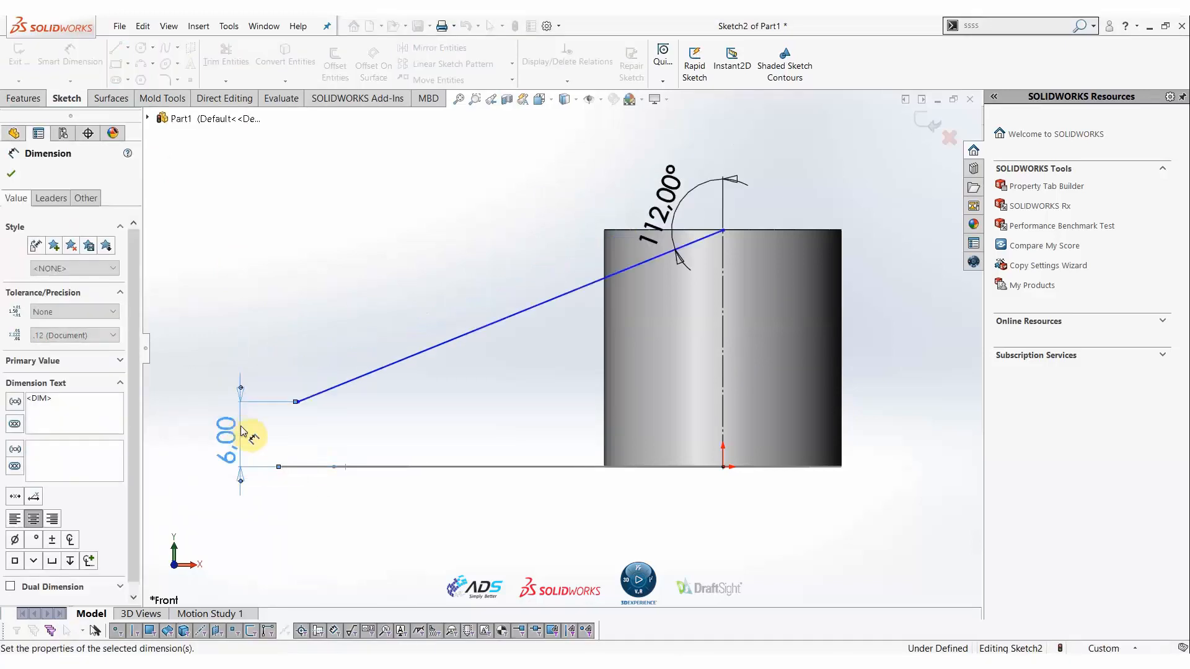
key(Escape)
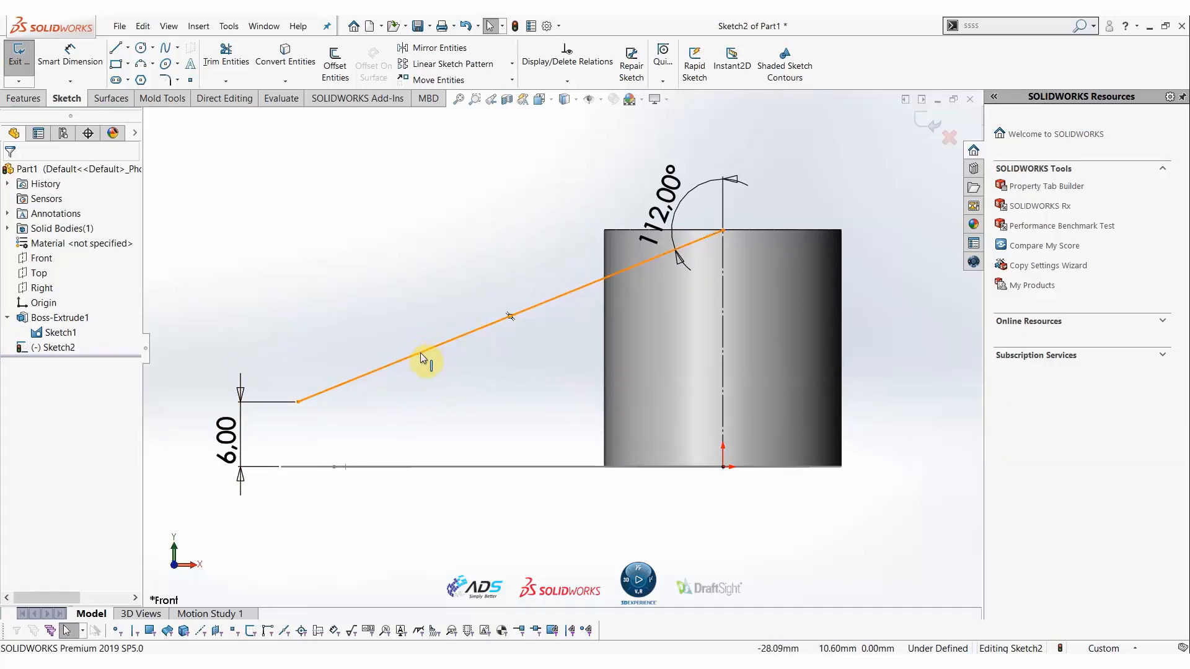
Draw a vertical centerline about 2.8 mm long down from the sloping line's lower endpoint
middle_drag(389, 403, 336, 430)
click(308, 381)
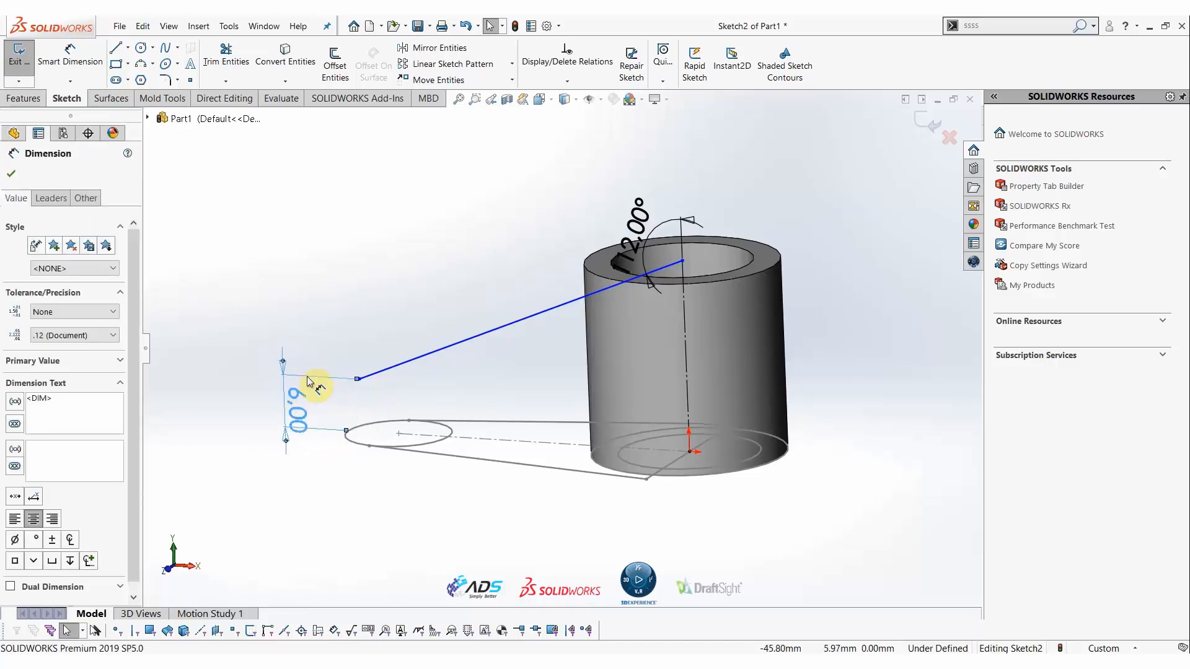
key(Escape)
scroll(319, 394, down, 3)
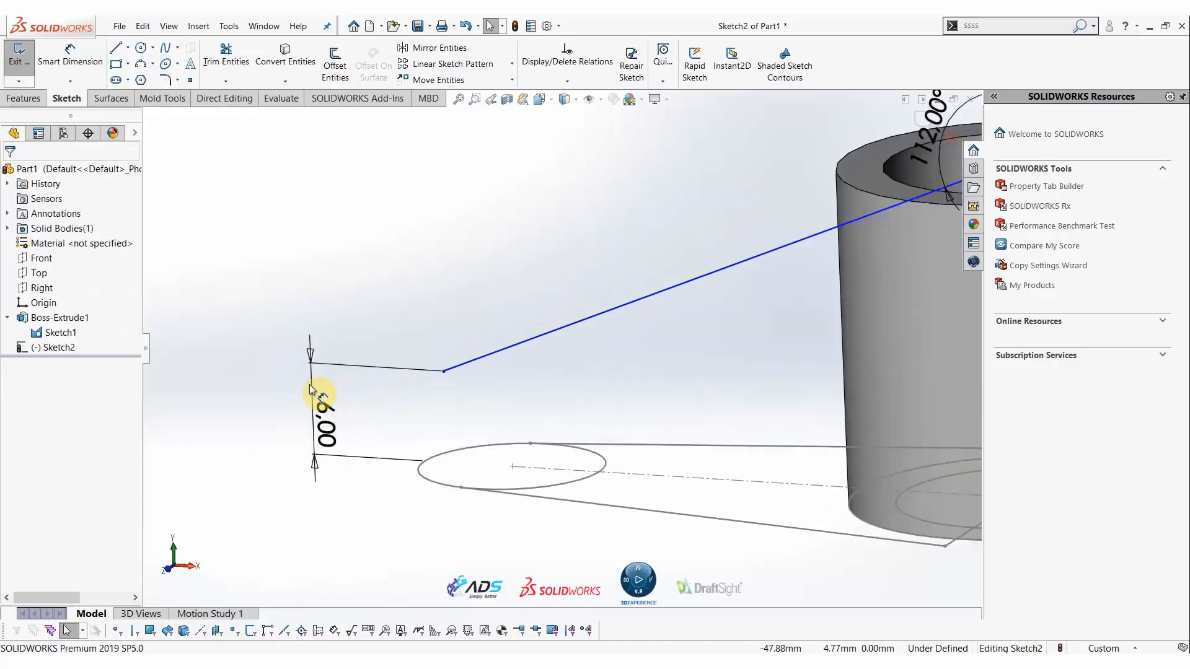
click(128, 48)
click(135, 79)
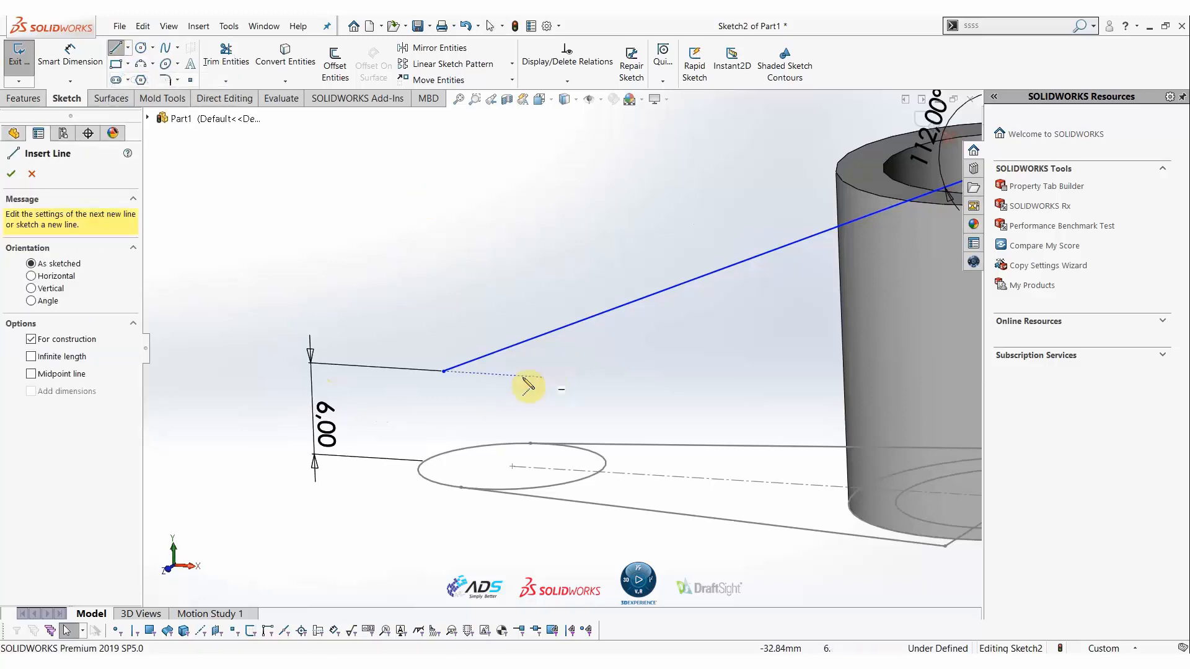
click(444, 371)
click(445, 414)
key(Escape)
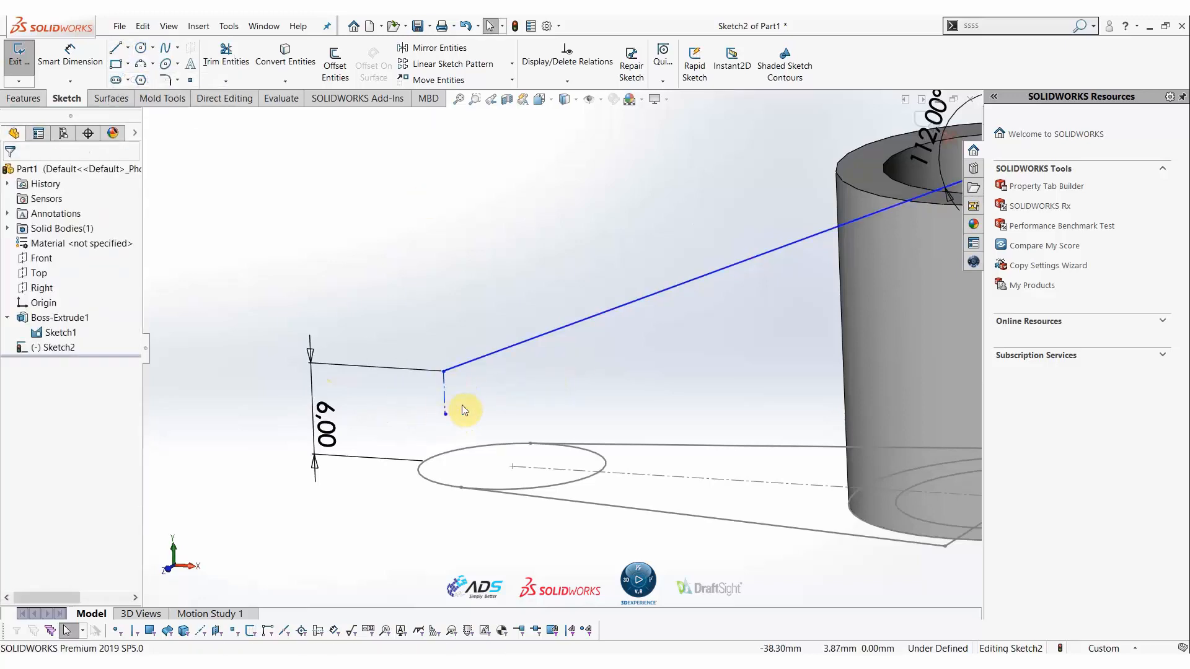
Add a pierce relation between the short centerline's lower endpoint and the small end arc of Sketch1
click(445, 414)
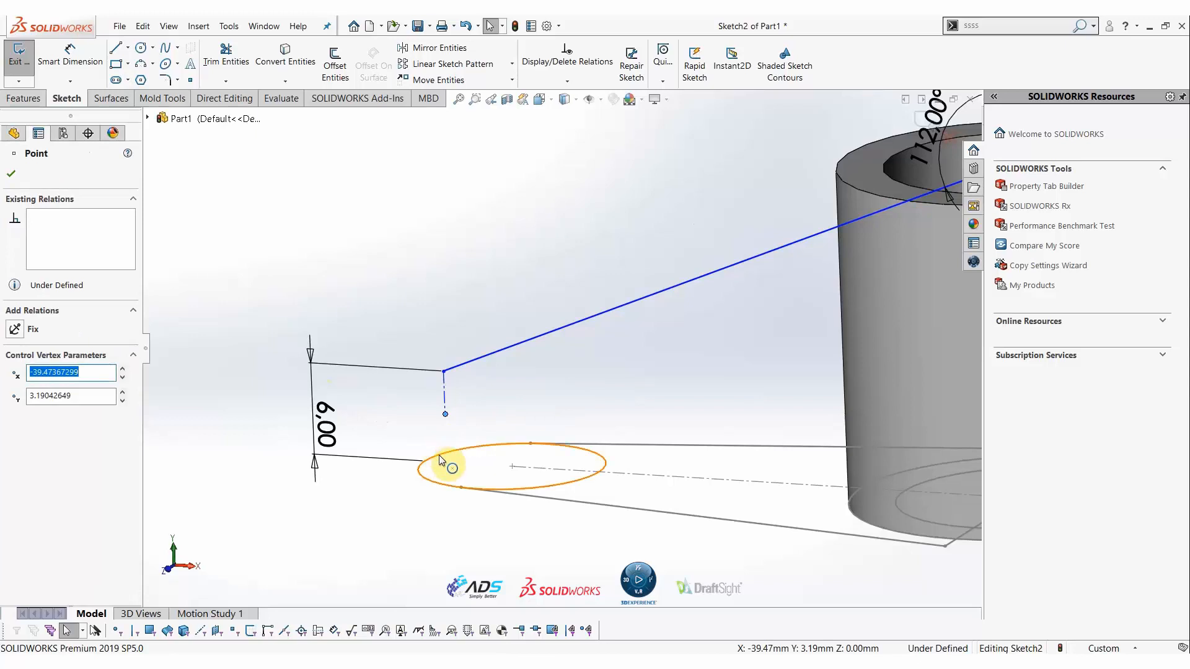
ctrl+click(440, 457)
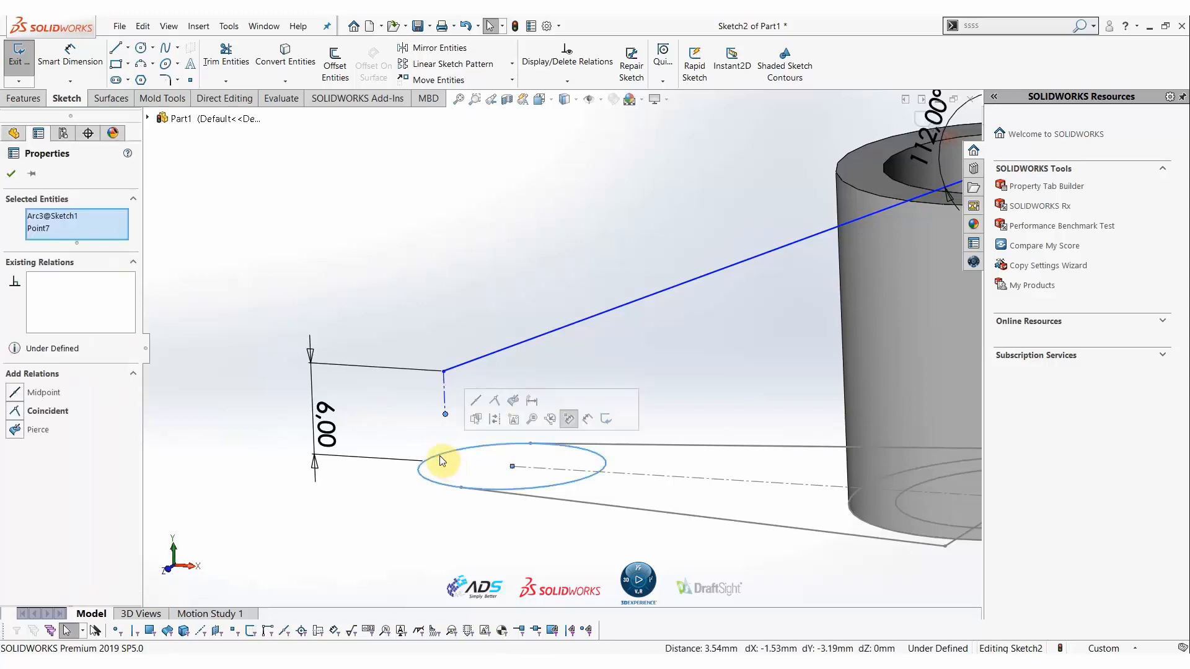
click(513, 402)
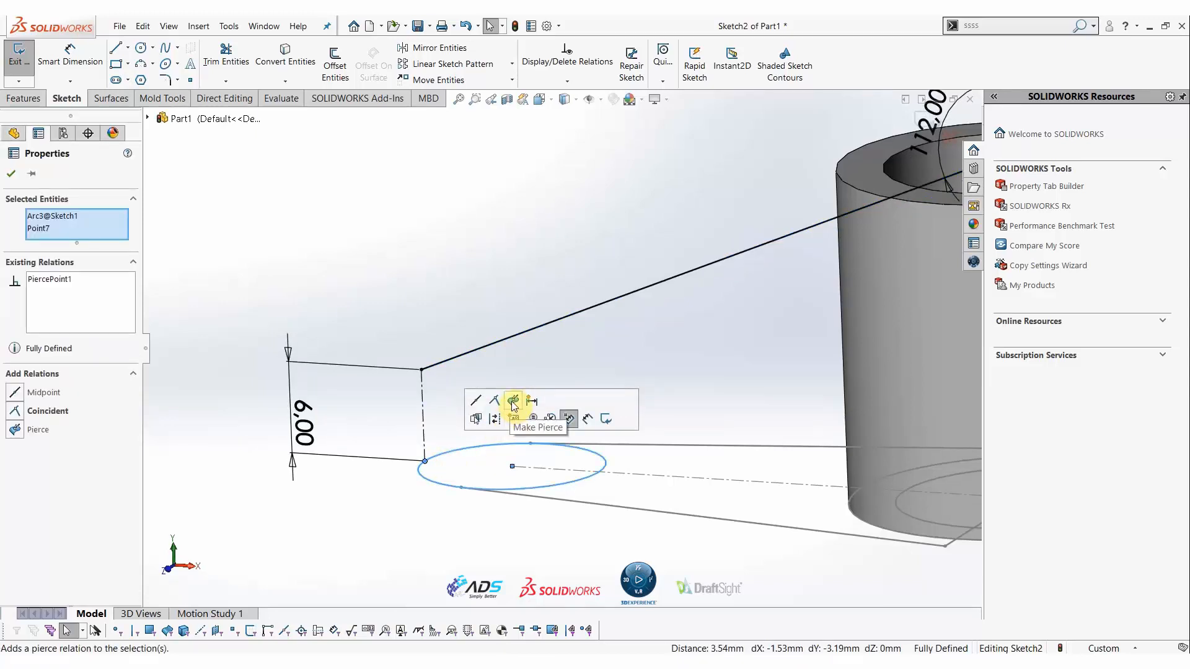
click(495, 407)
scroll(611, 362, up, 4)
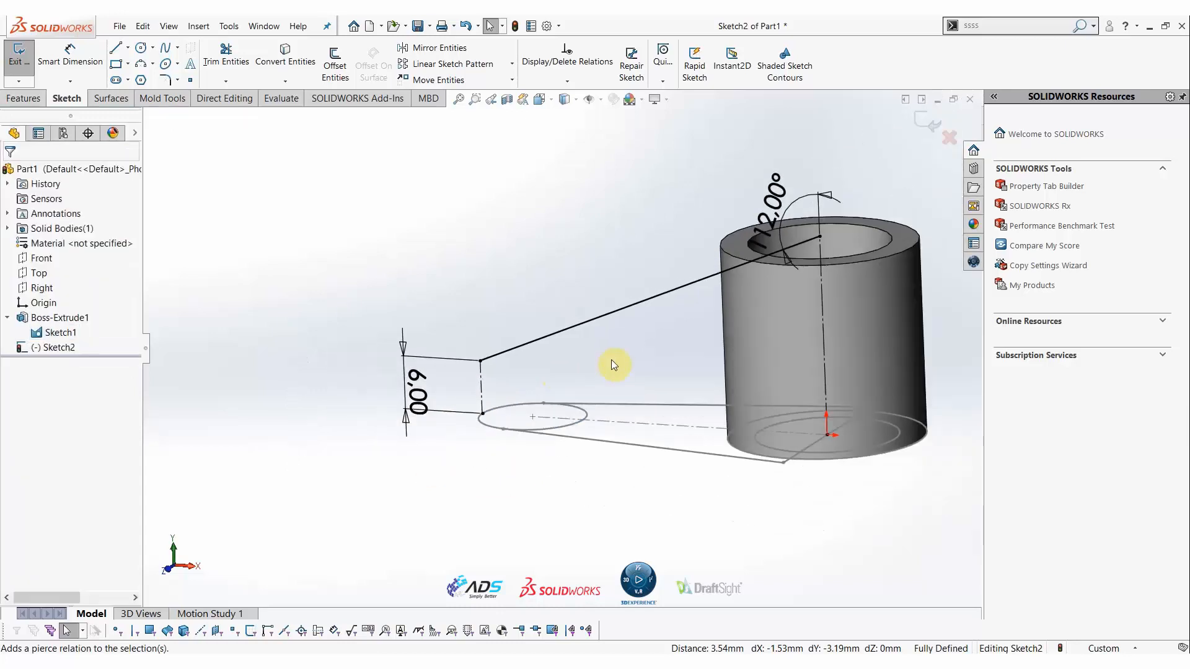
Create a revolved surface from the sloping line, turned 360° about the vertical construction line through the origin
key(space)
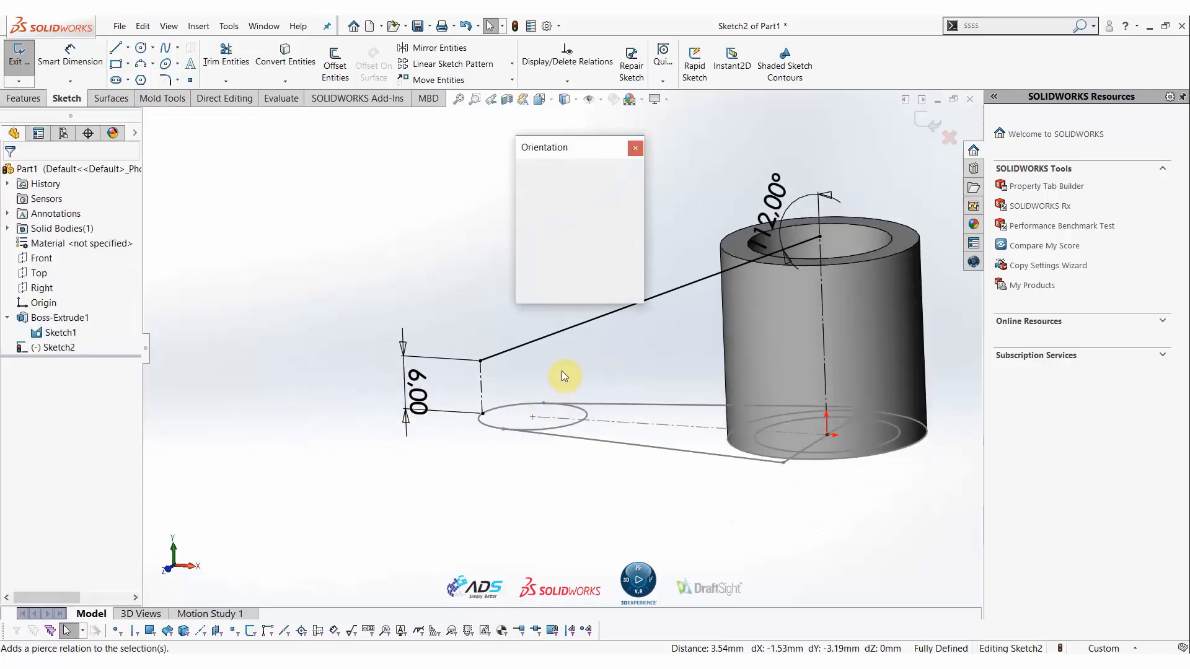
click(636, 223)
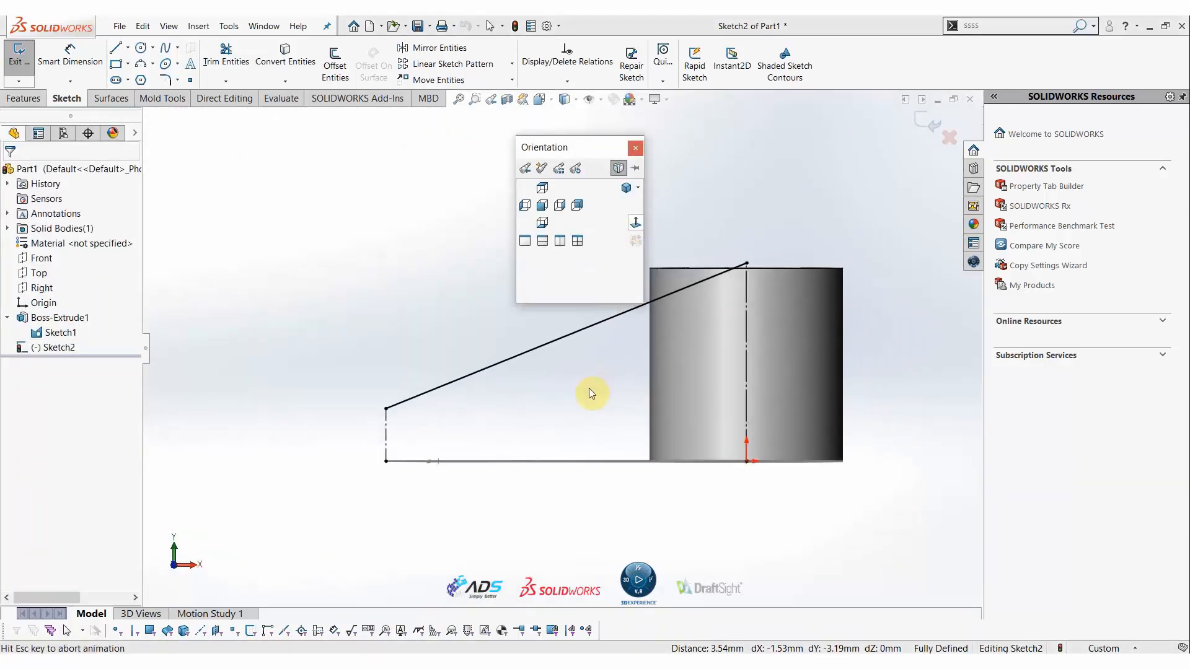
scroll(580, 395, down, 1)
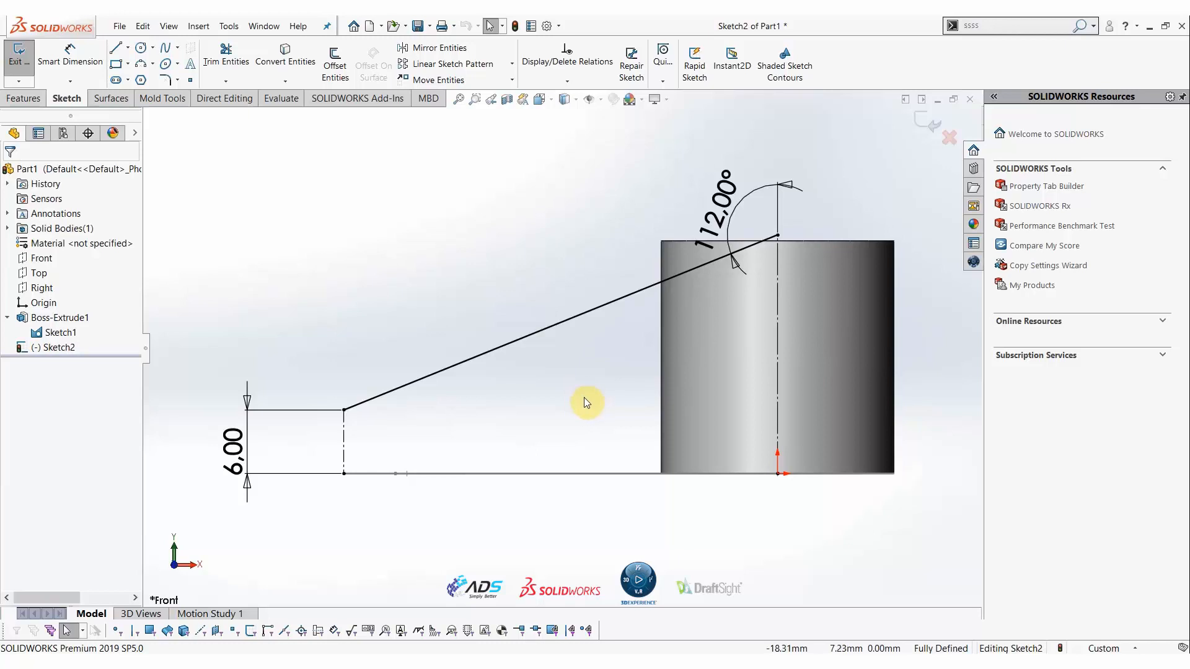
middle_drag(586, 398, 558, 406)
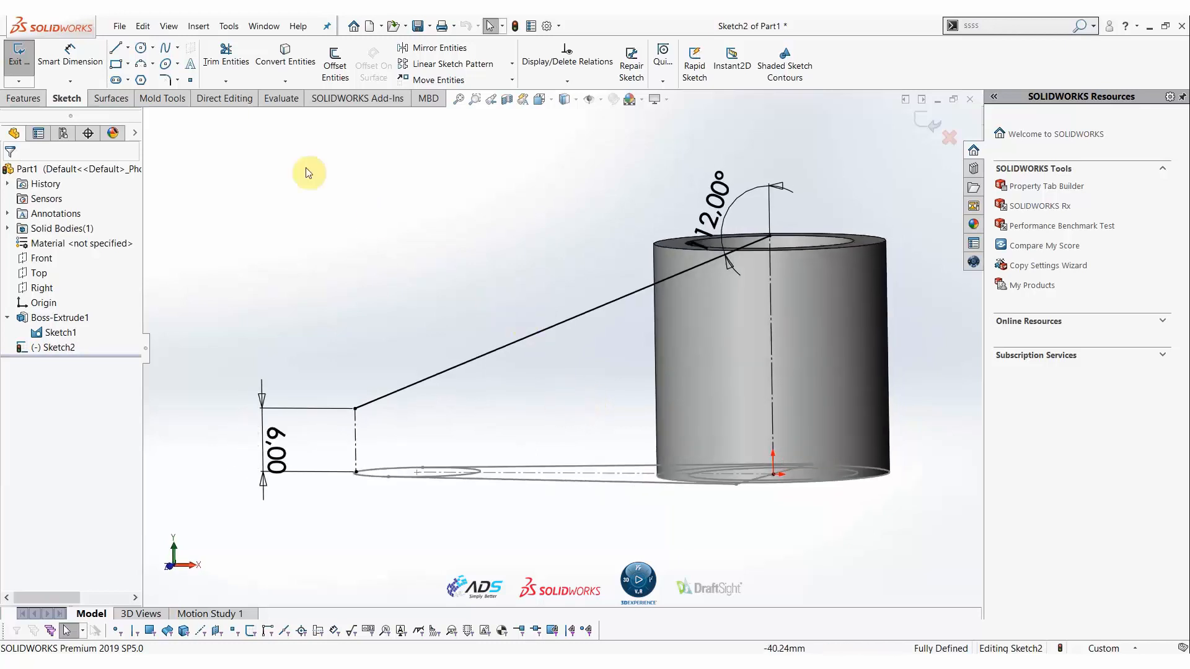
click(123, 97)
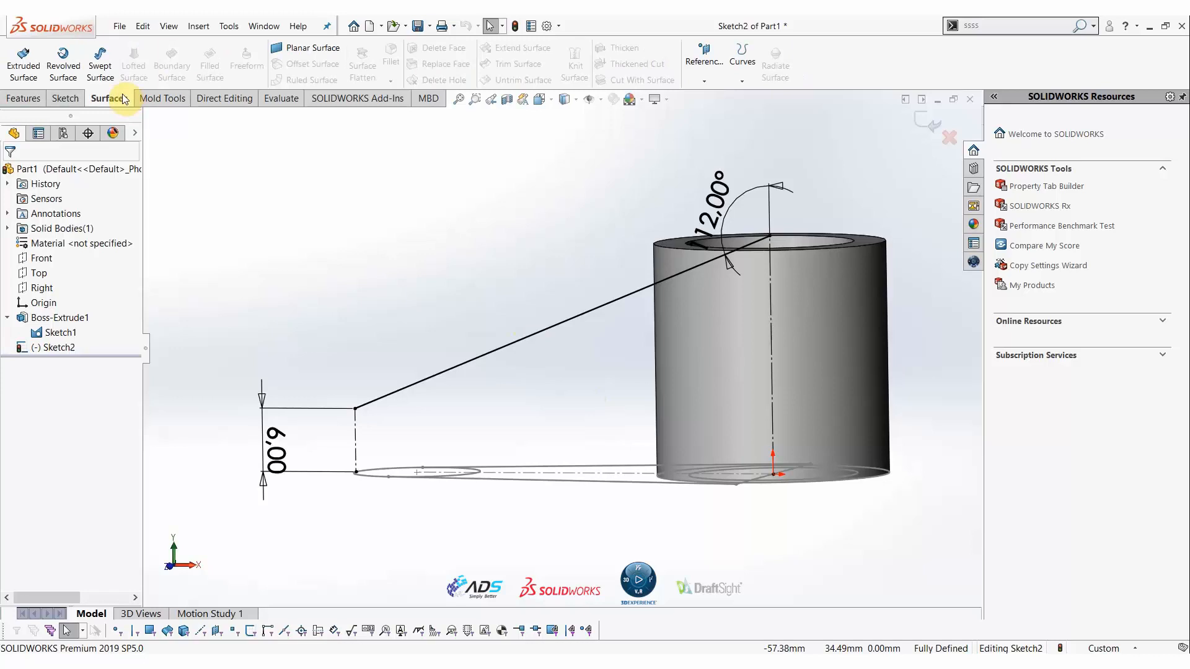
click(59, 62)
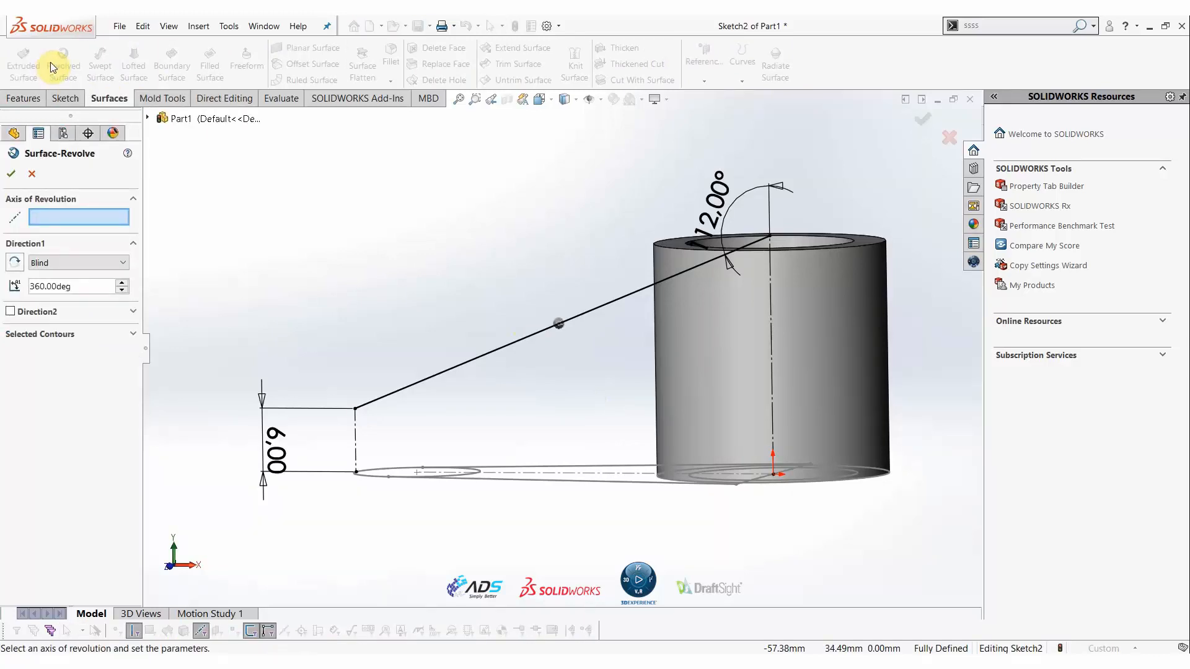
click(771, 330)
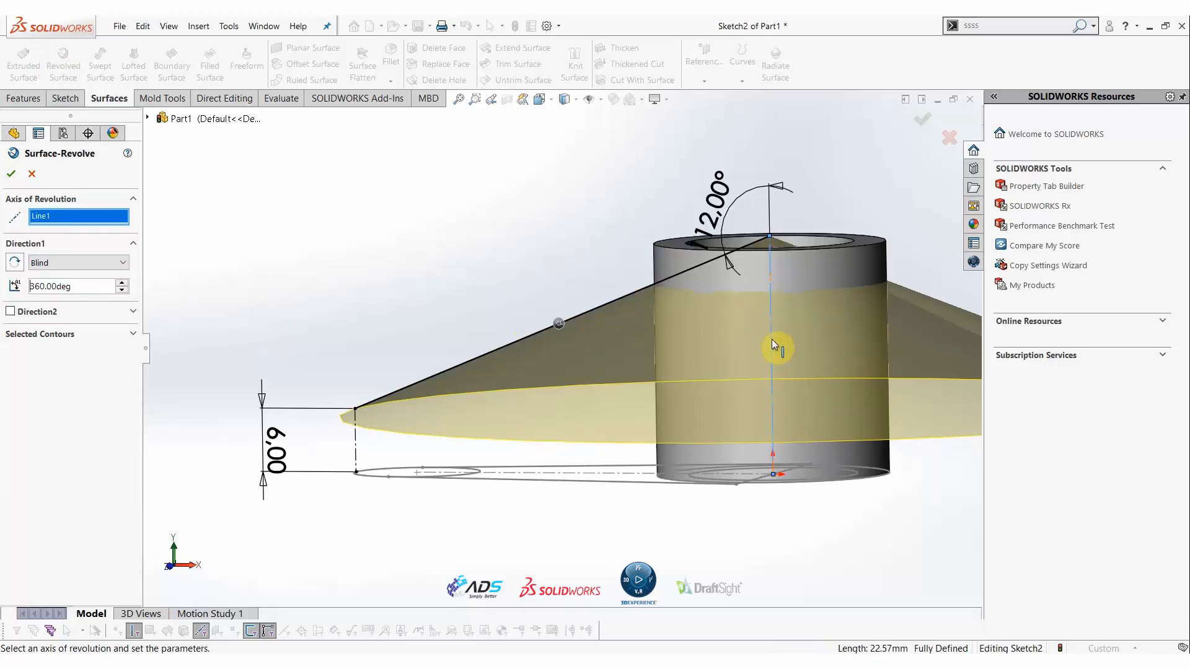
click(8, 174)
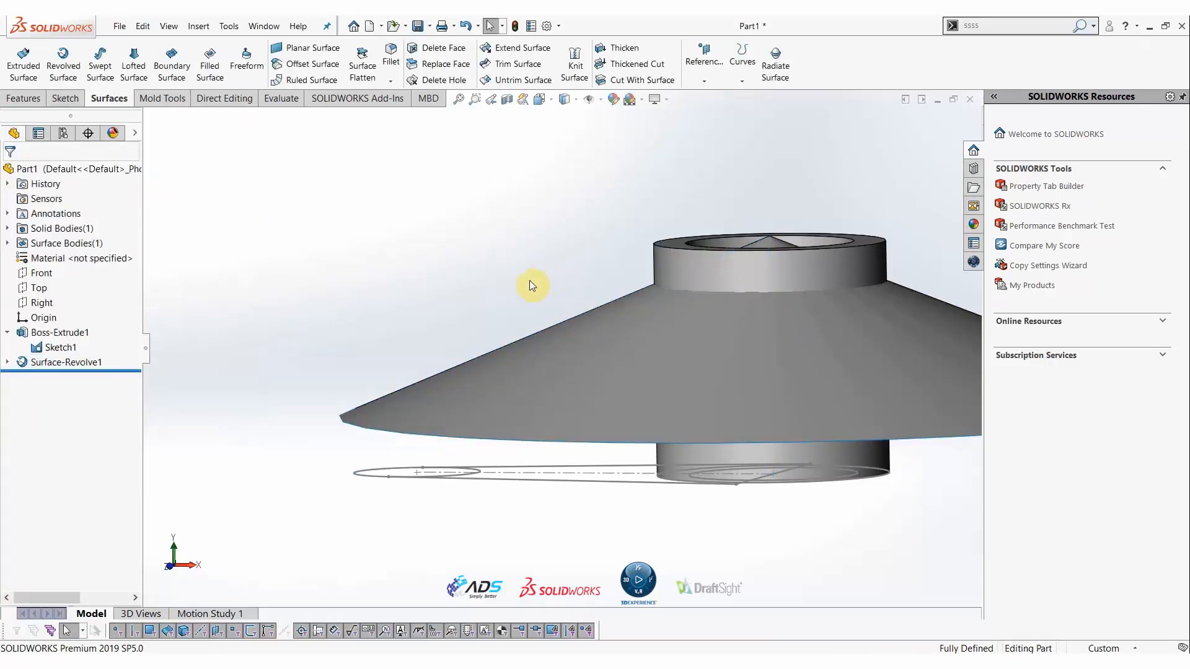
Start a boss extrusion from Sketch1 using the three regions that form the arm, including the small end circle
click(61, 347)
mouse_move(441, 258)
middle_down()
mouse_move(406, 311)
mouse_move(438, 279)
mouse_move(414, 253)
middle_up()
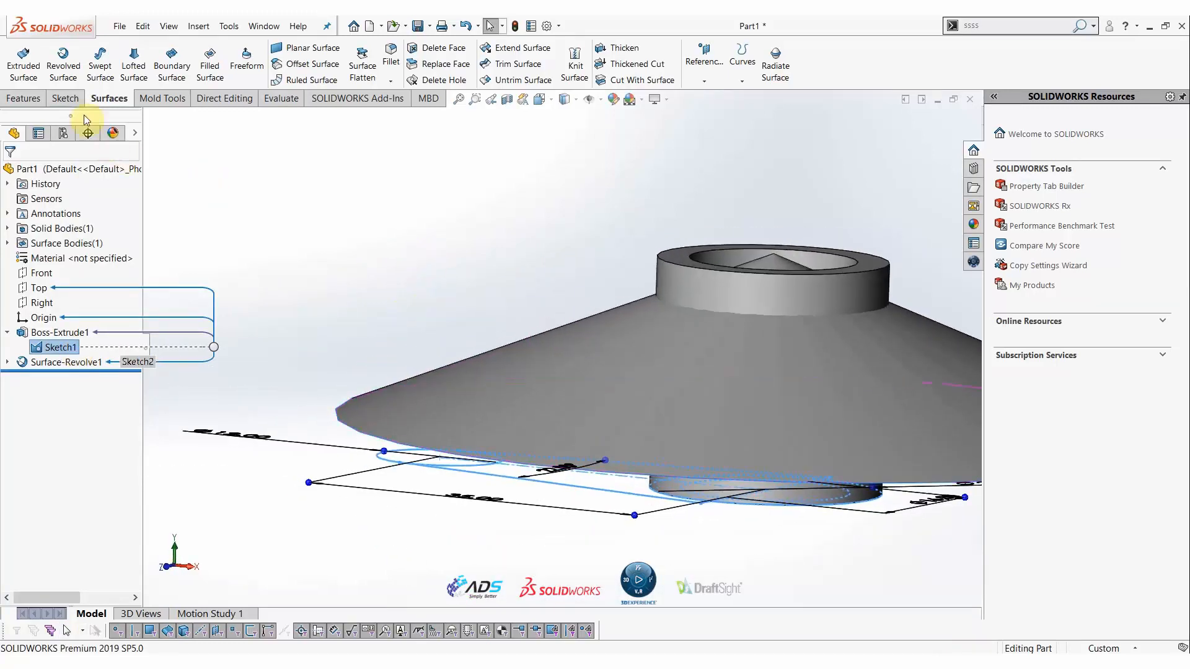
click(23, 97)
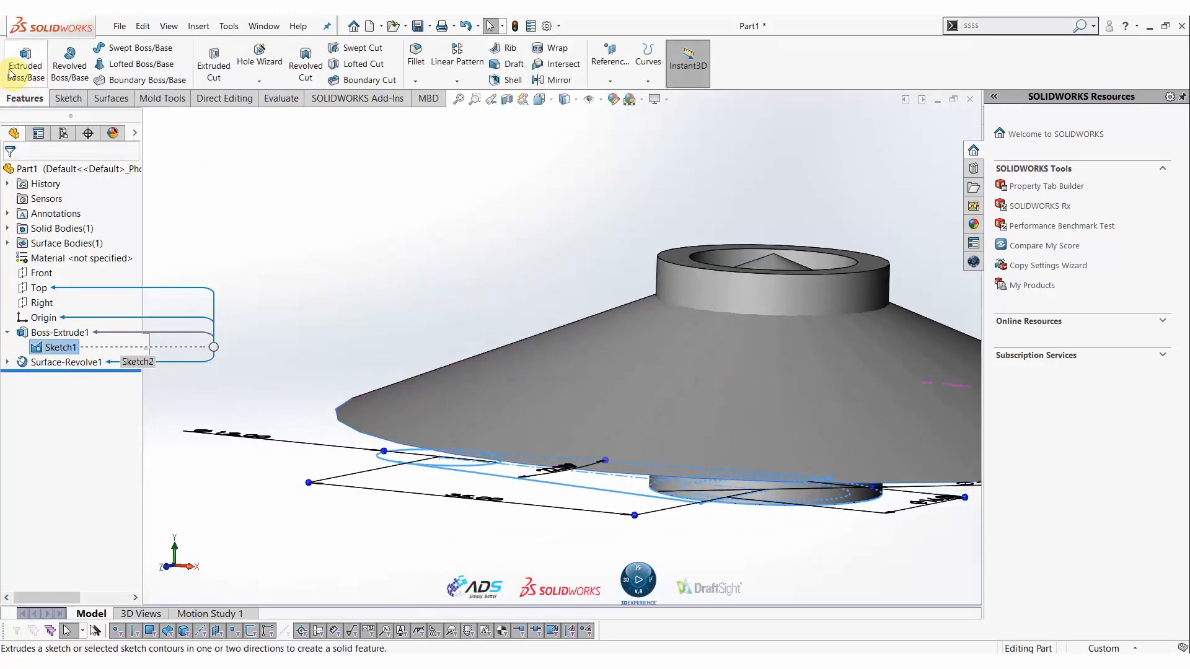
click(10, 74)
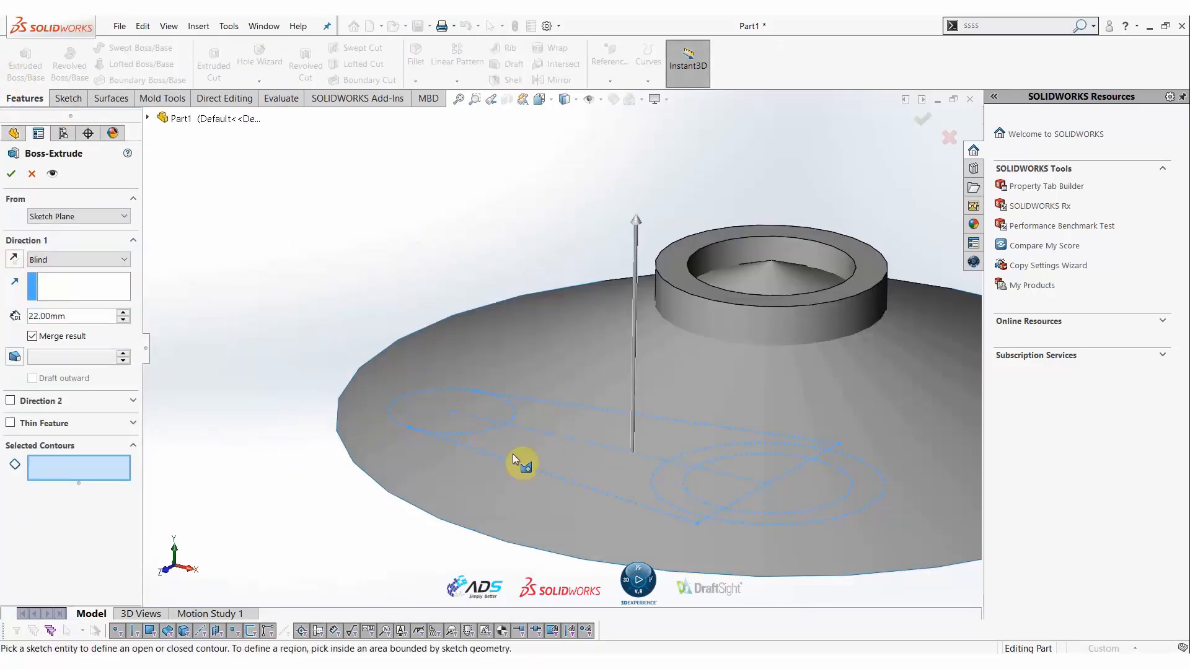
click(548, 437)
click(540, 428)
click(461, 398)
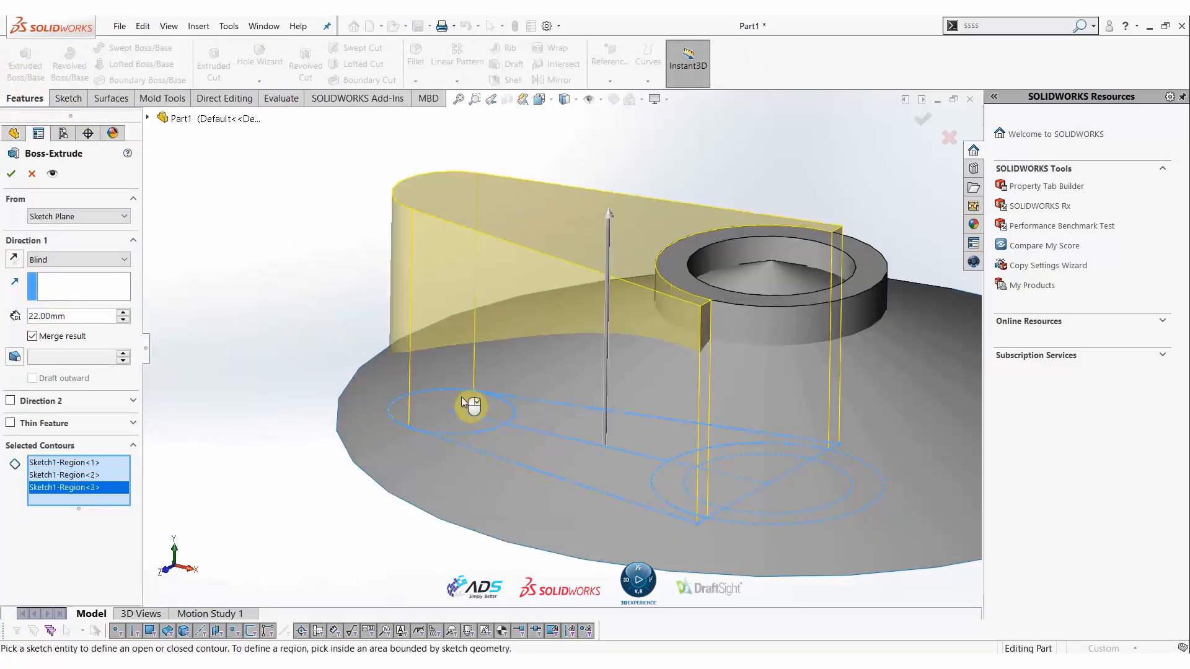
Extrude the arm regions Up To Surface, ending on the revolved conical surface, with the result merged
click(66, 260)
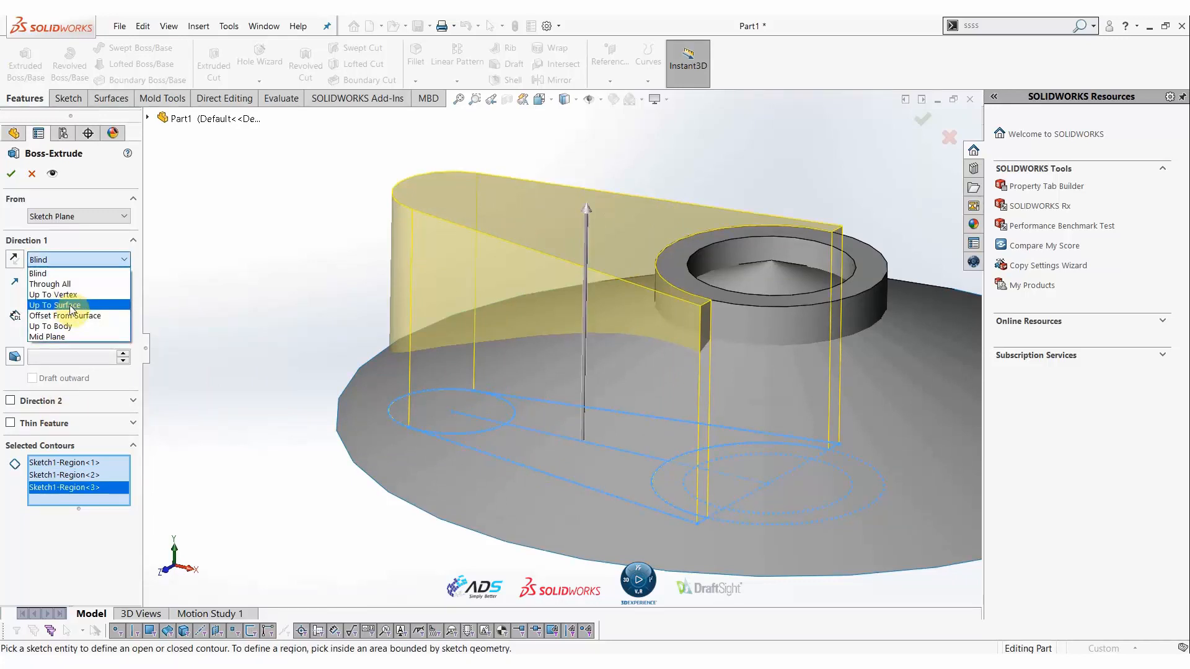
click(72, 306)
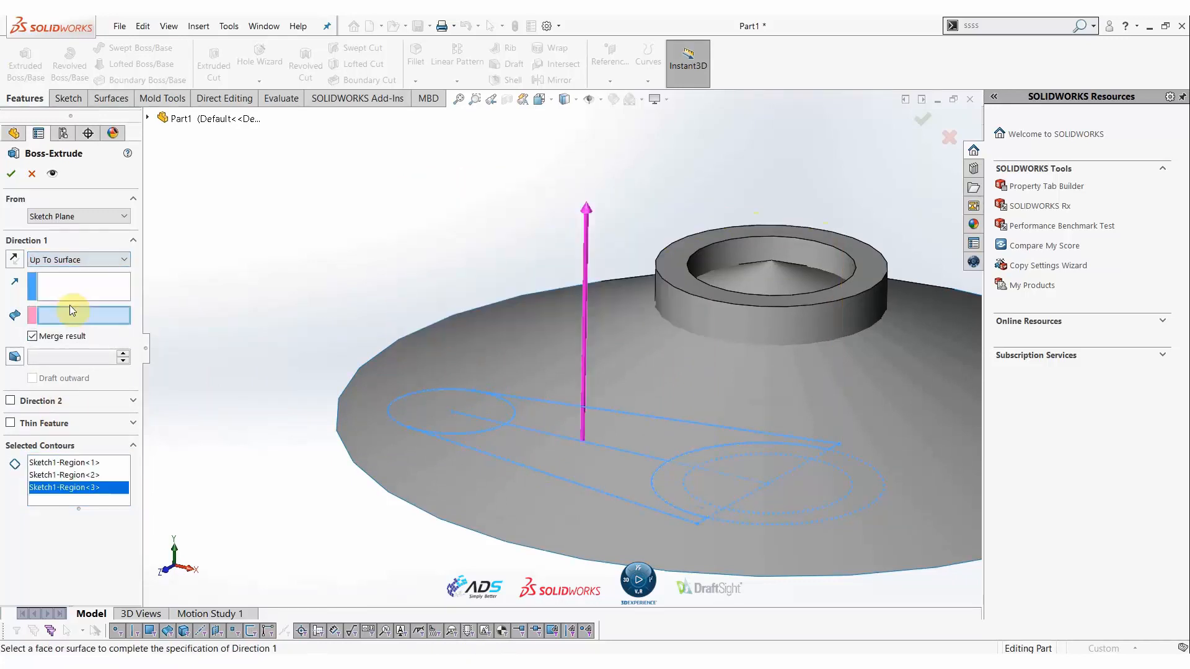
click(499, 321)
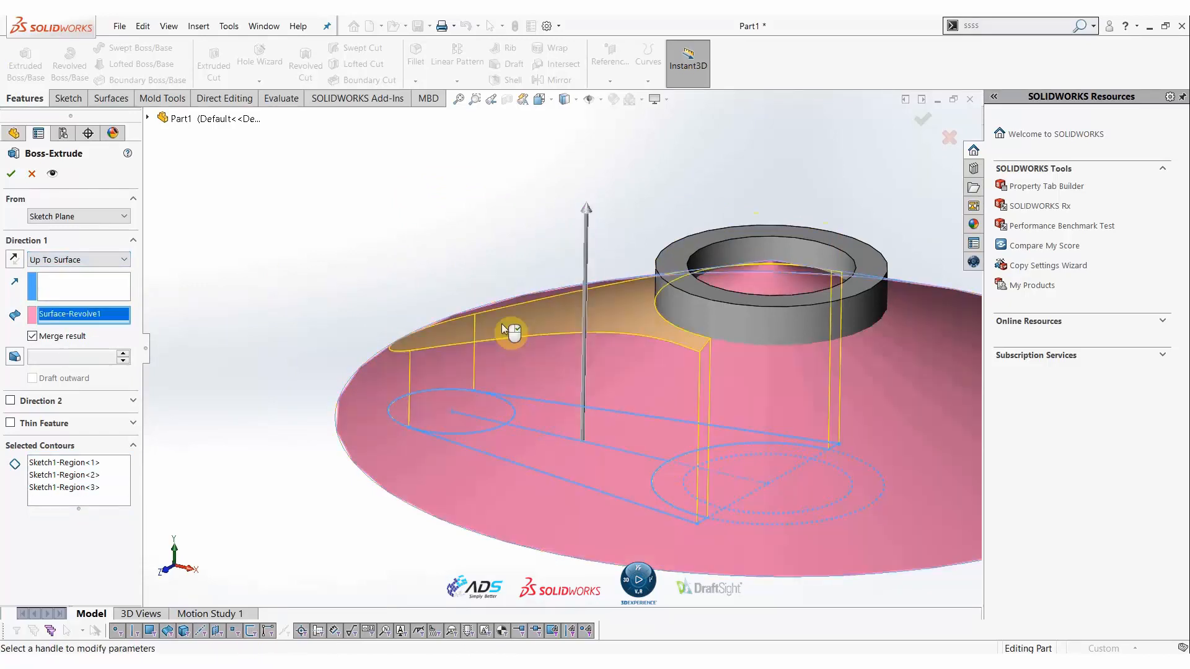
mouse_move(678, 347)
middle_down()
mouse_move(687, 322)
mouse_move(678, 330)
middle_up()
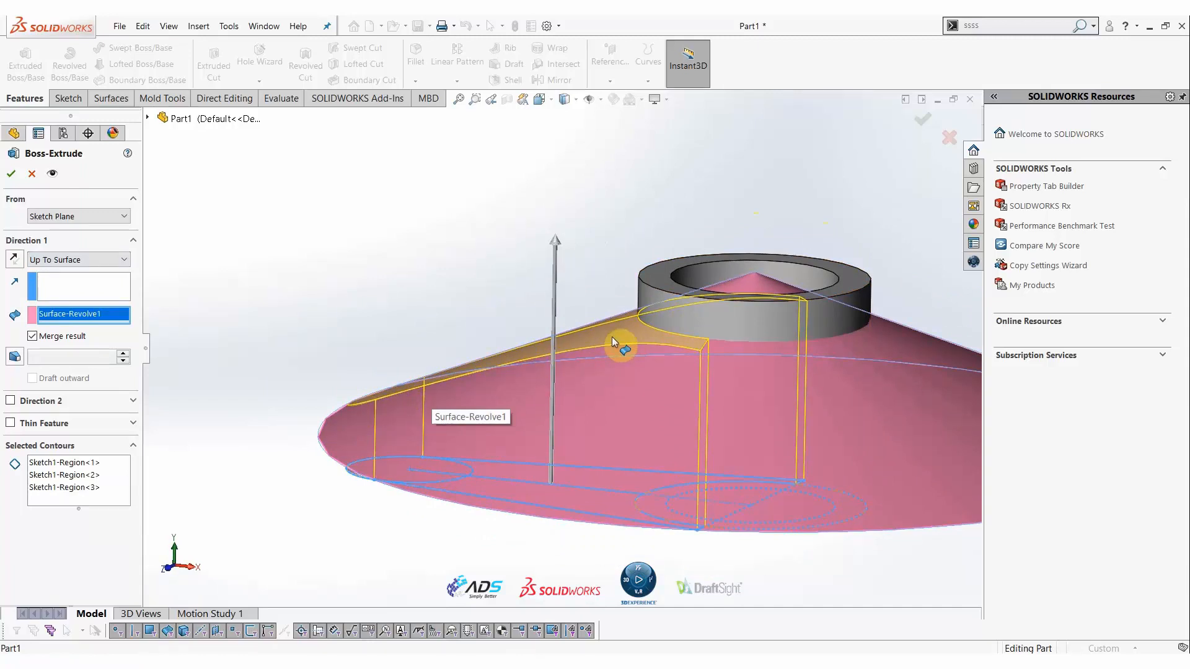
click(11, 173)
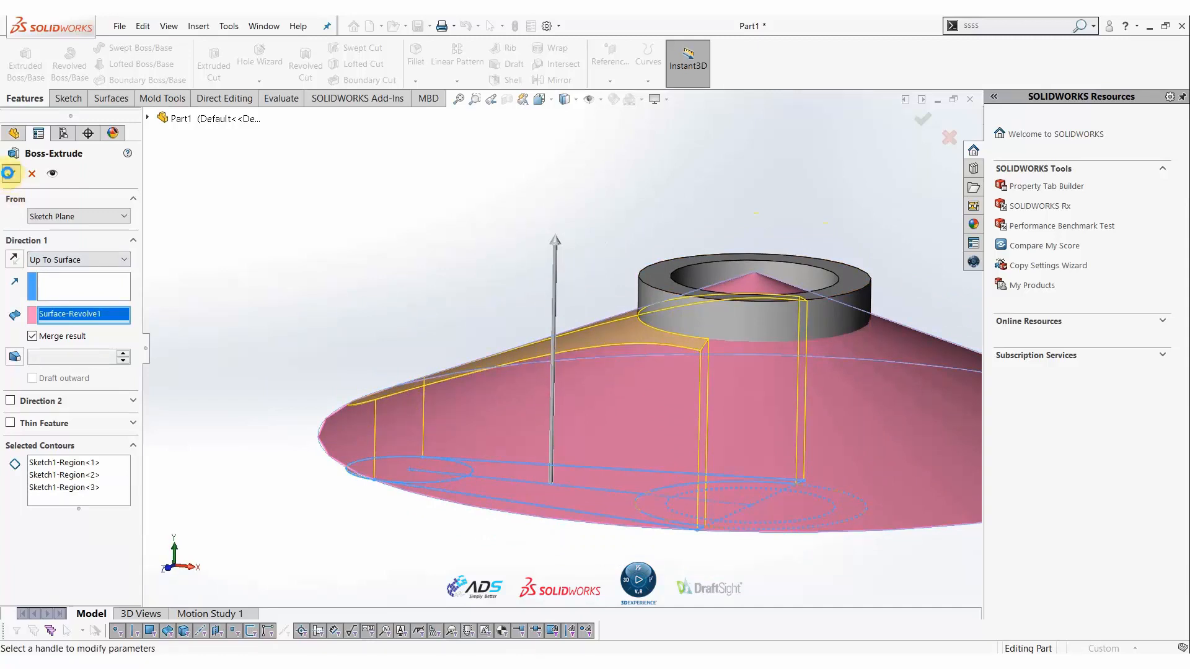
Hide the revolved conical surface so that only the arm and the central hub show
click(536, 277)
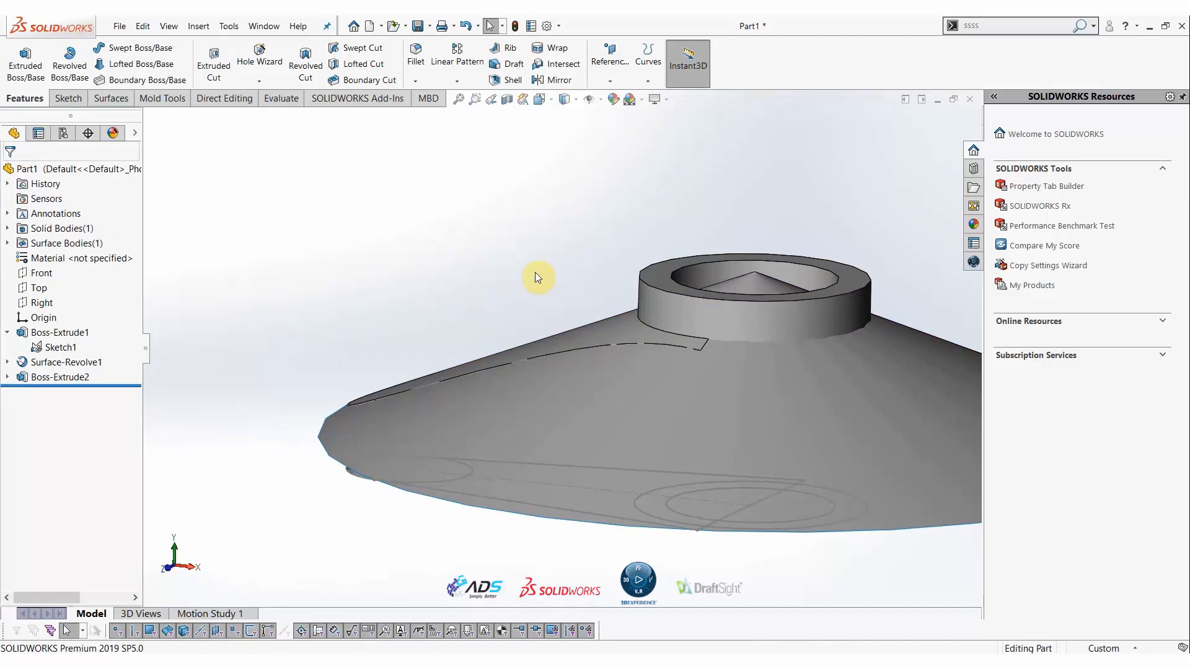
click(361, 444)
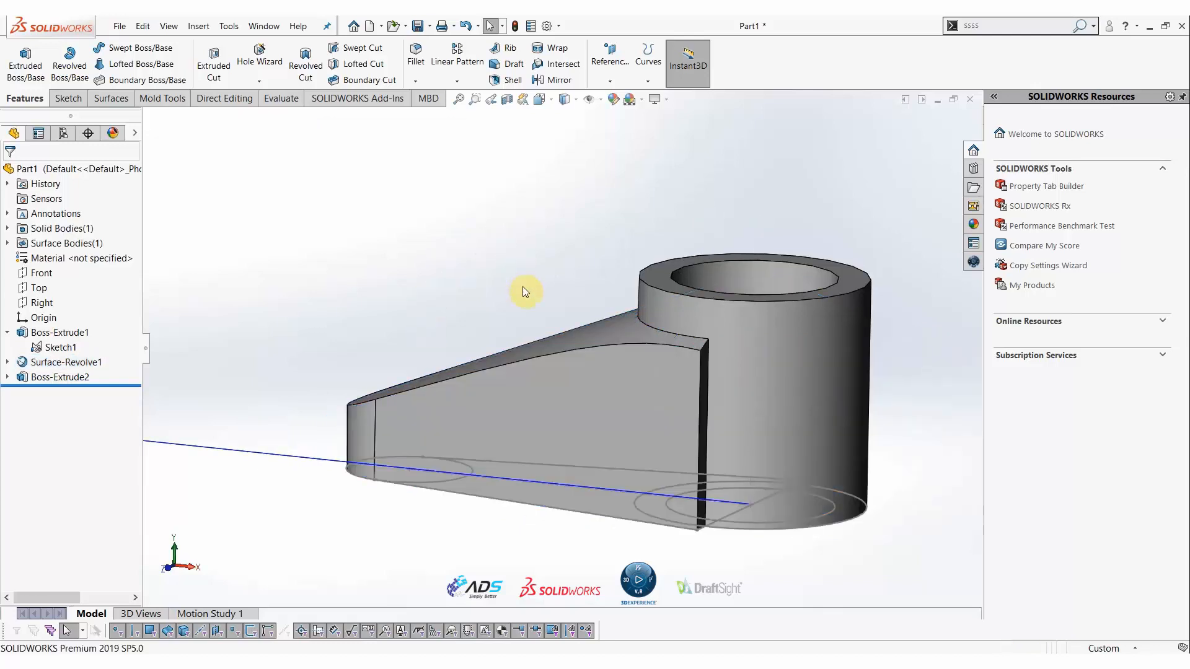
middle_drag(513, 287, 473, 308)
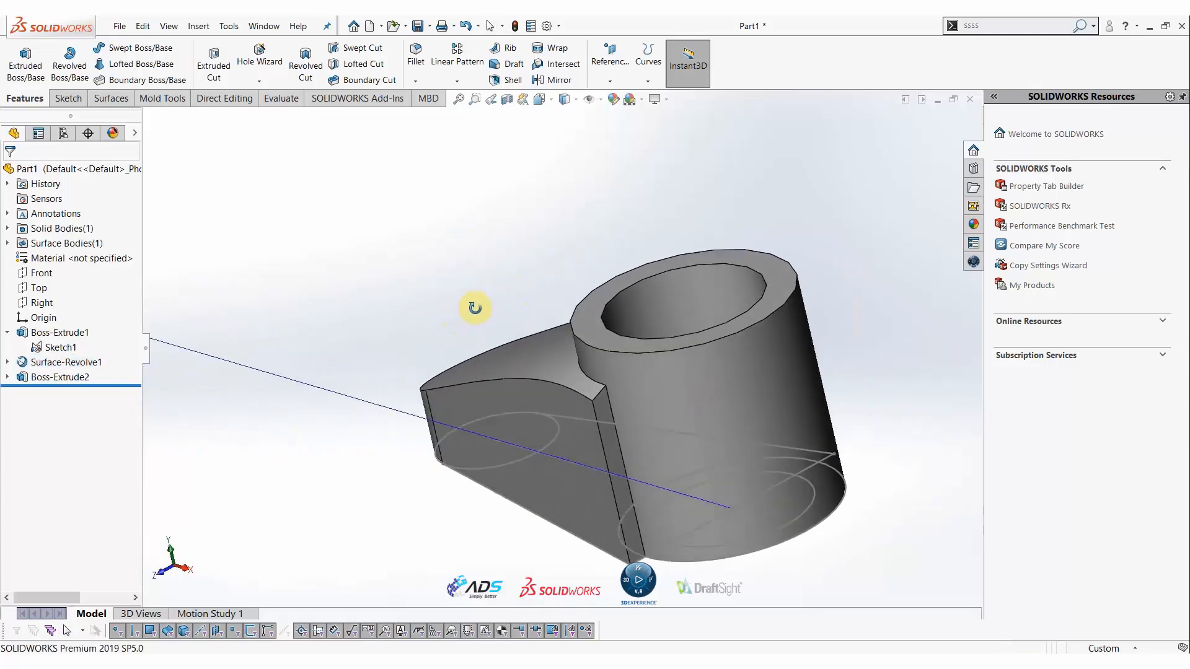
scroll(474, 302, up, 5)
key(ctrl+7)
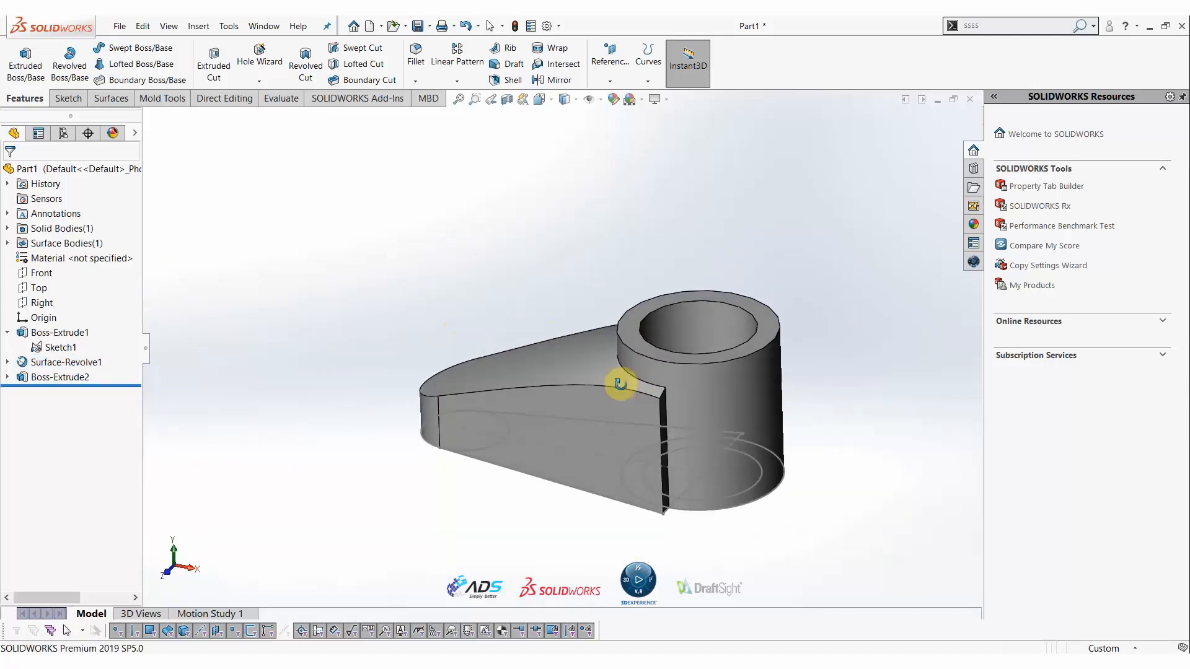
Hide Sketch1 and make it visible again
click(72, 347)
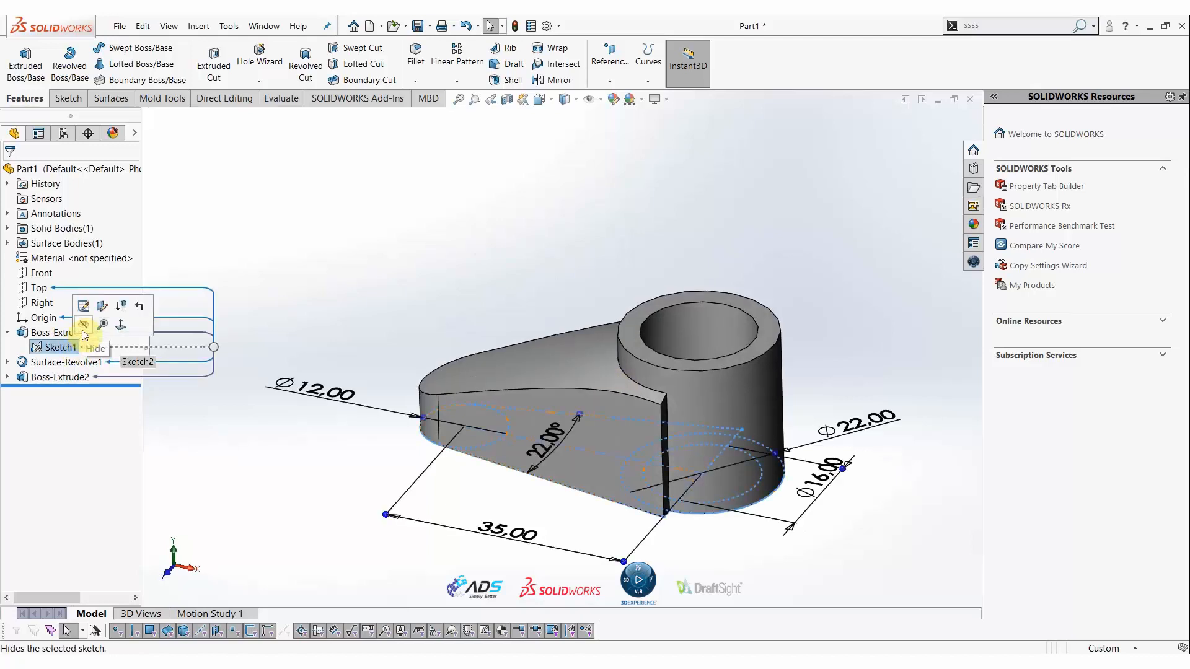
click(82, 330)
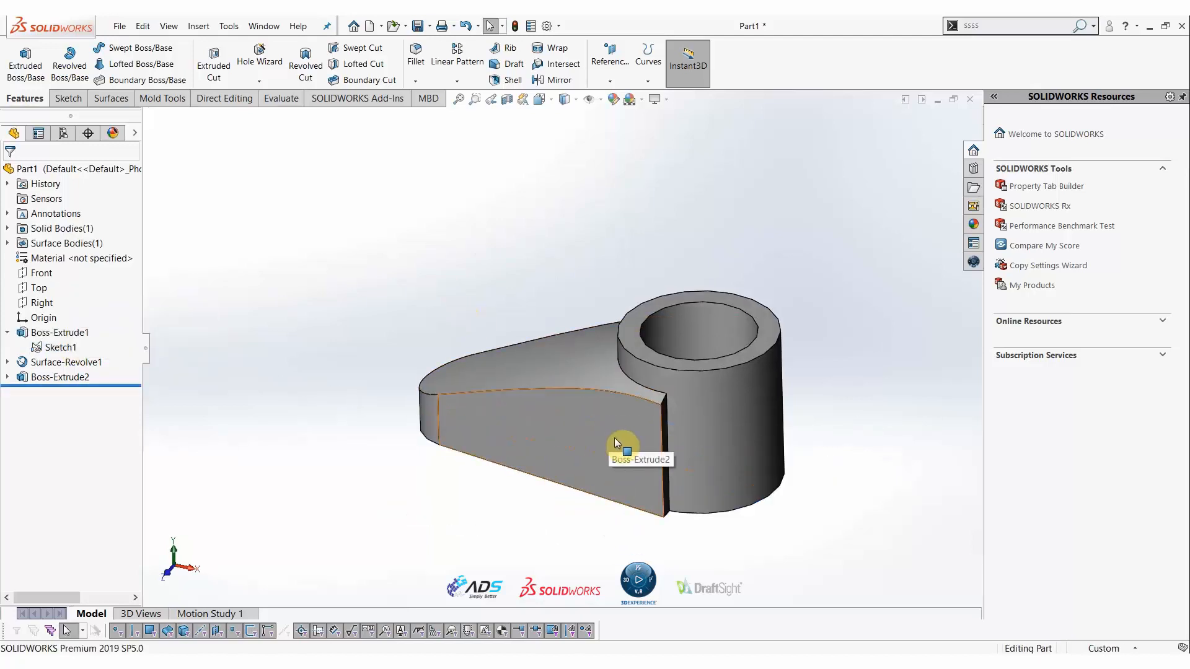
click(57, 347)
click(49, 327)
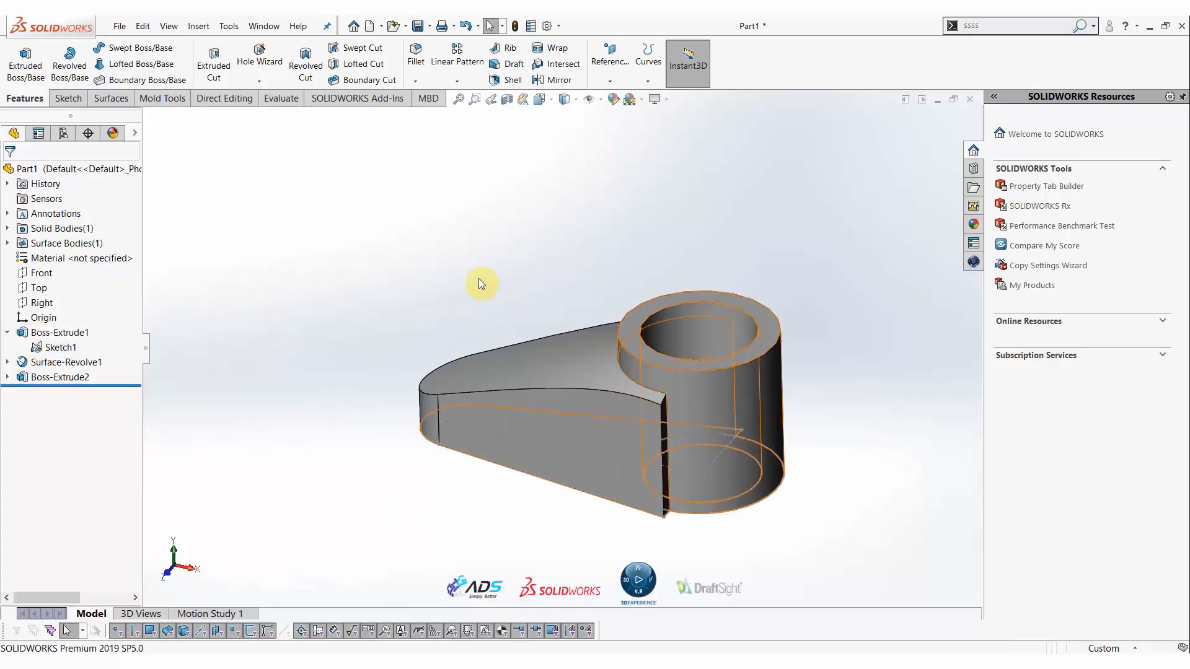
Set up a Hole Wizard counterbore for an ANSI Metric socket head cap screw, size M4, normal fit, through all
click(266, 50)
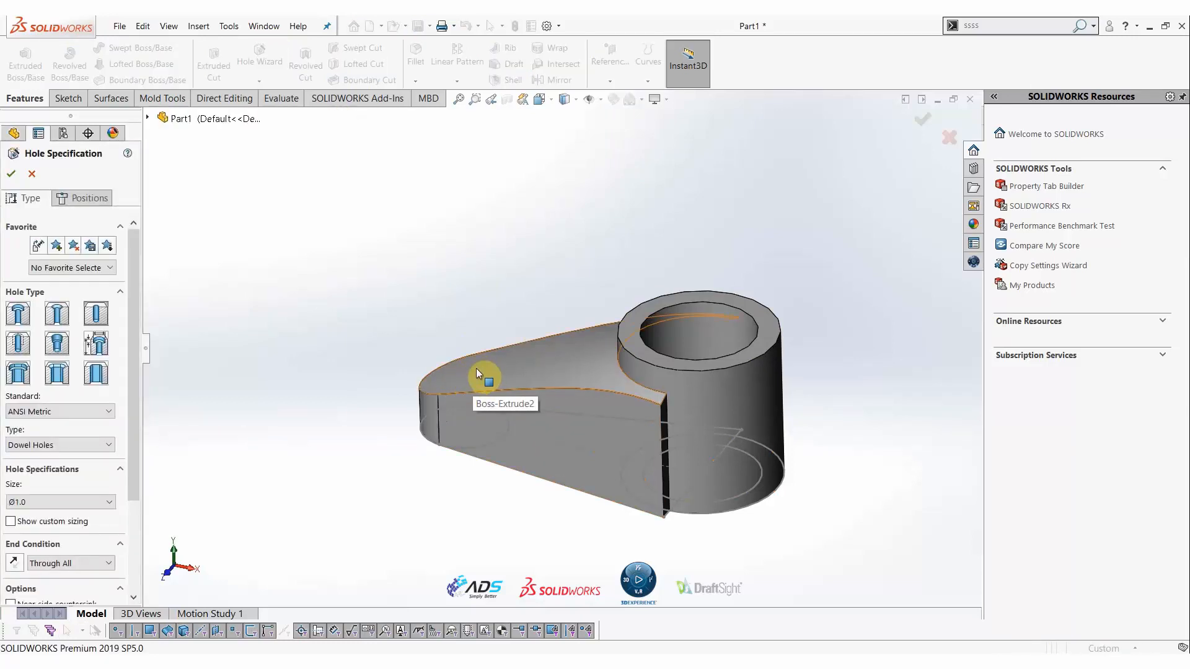
click(13, 316)
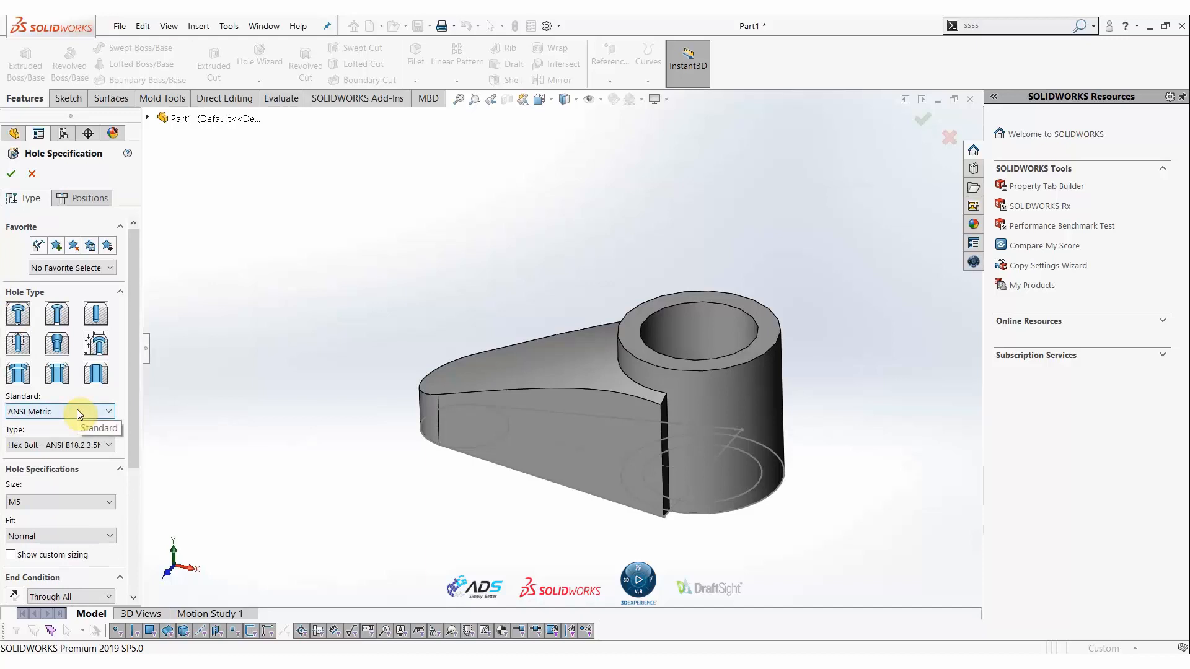
click(78, 447)
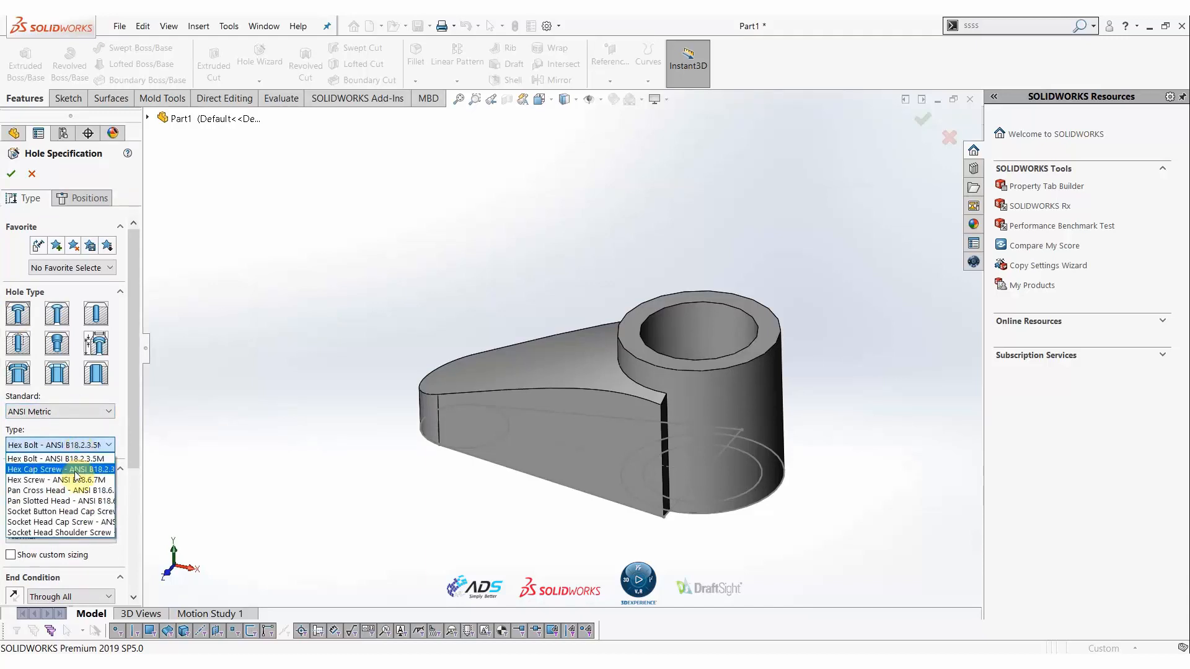
click(67, 524)
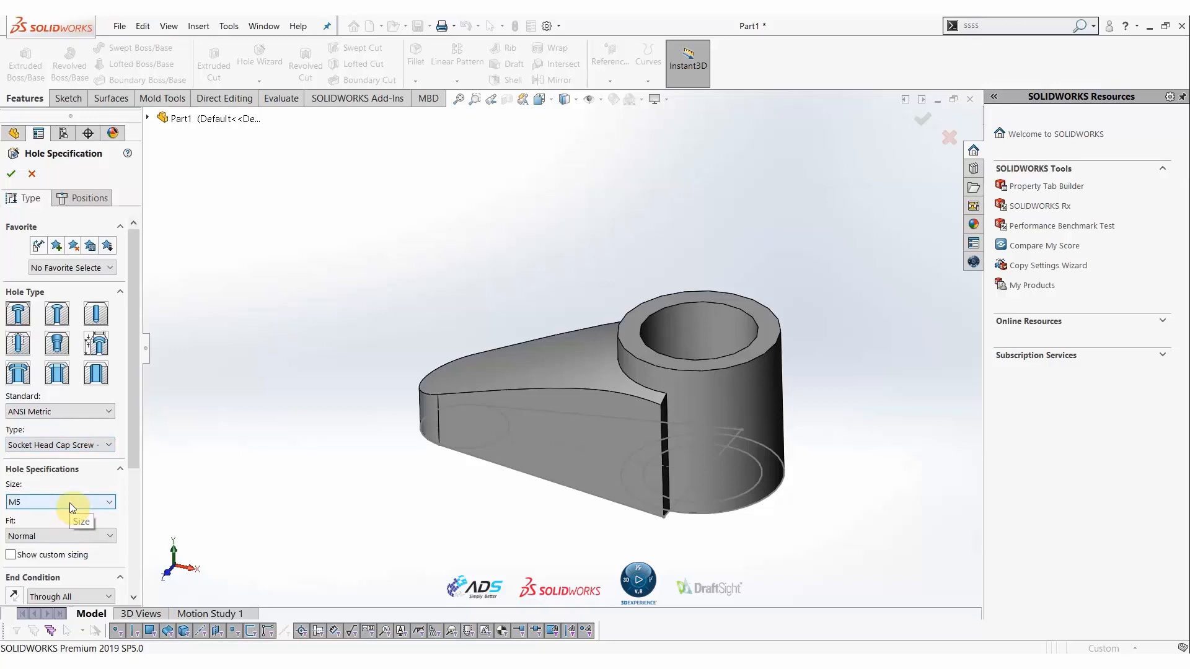
click(69, 504)
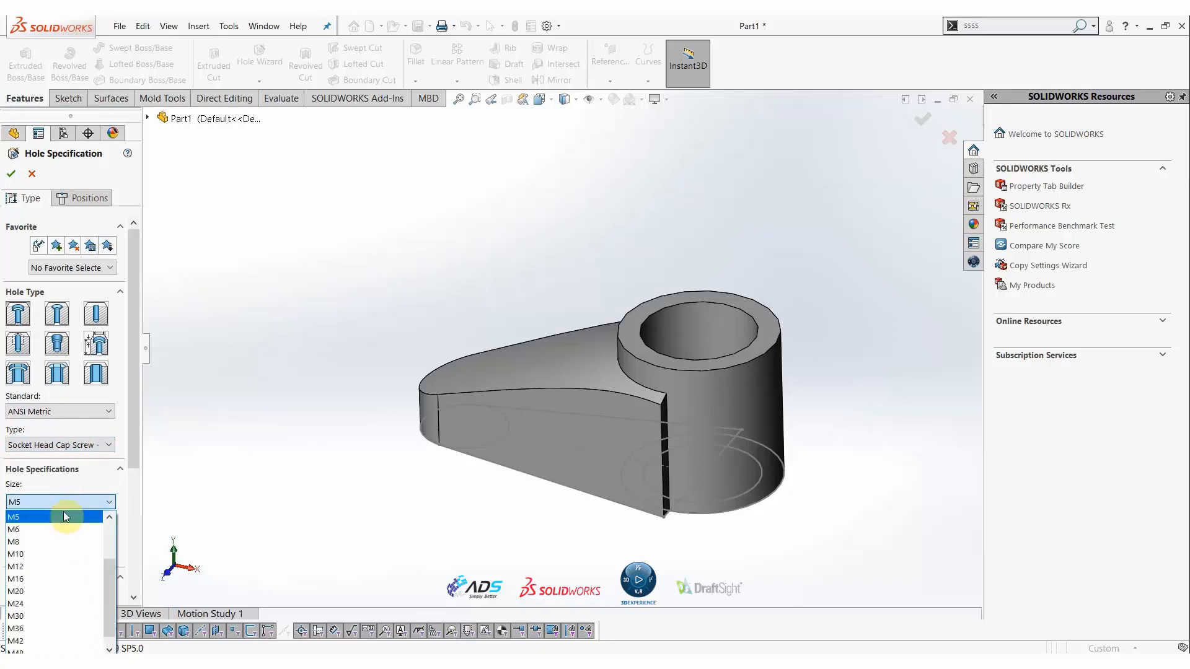
click(24, 543)
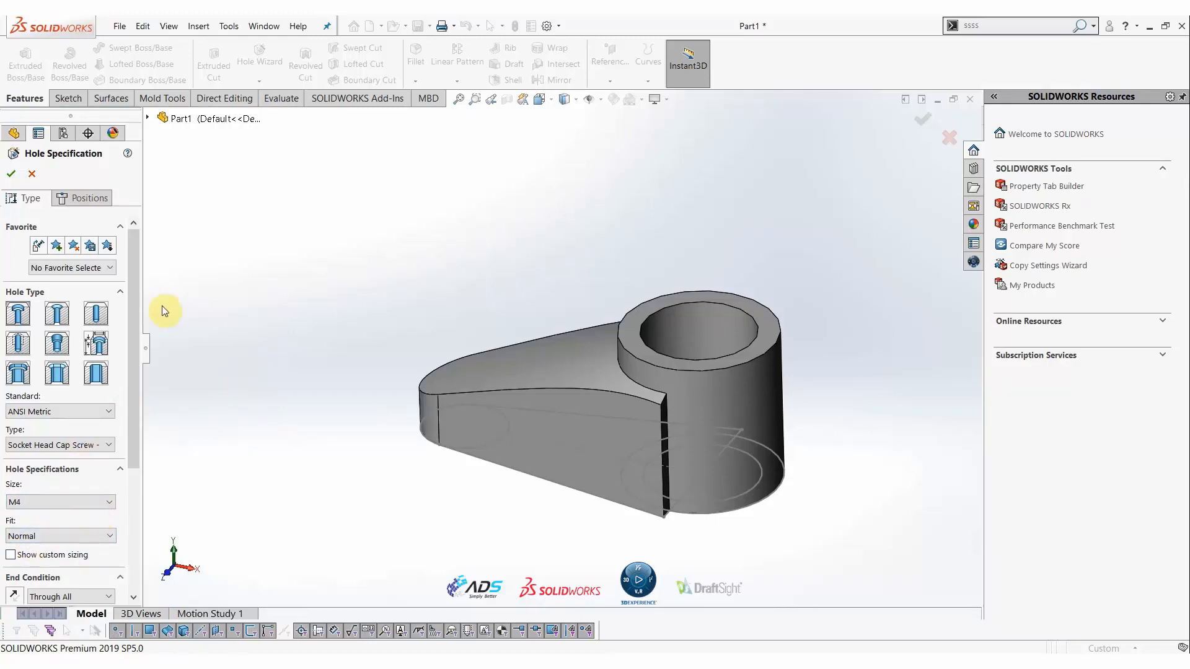
Place the counterbore hole from the hub's top face, centred on the arm's small end circle, and create it
click(70, 198)
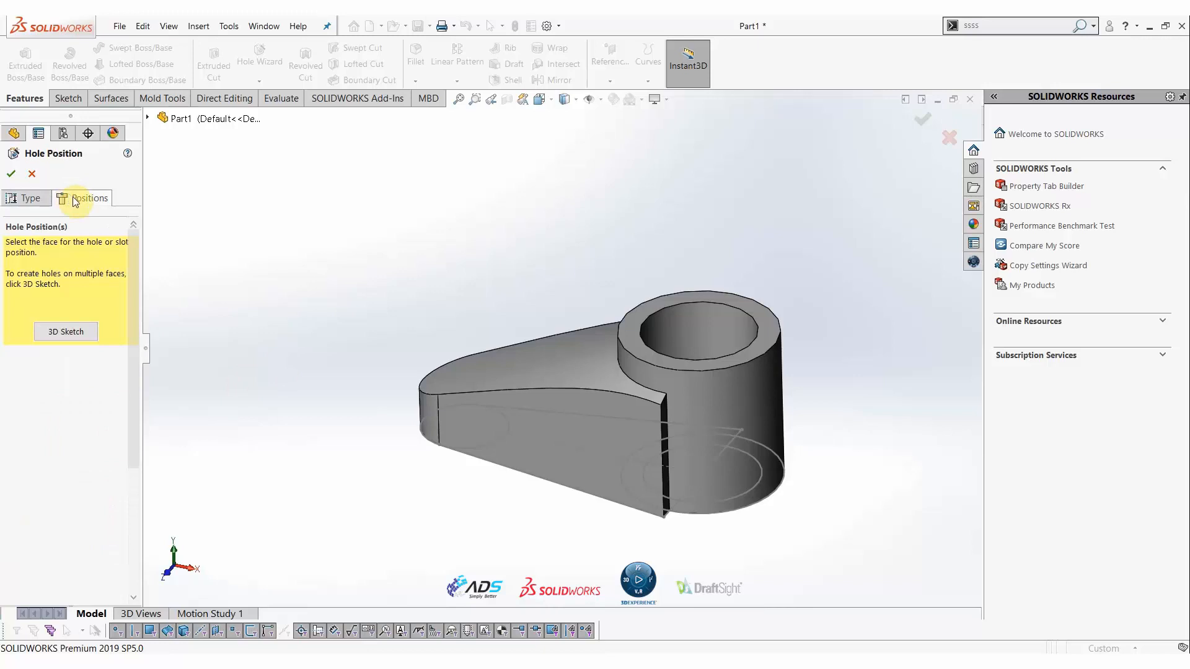
click(636, 325)
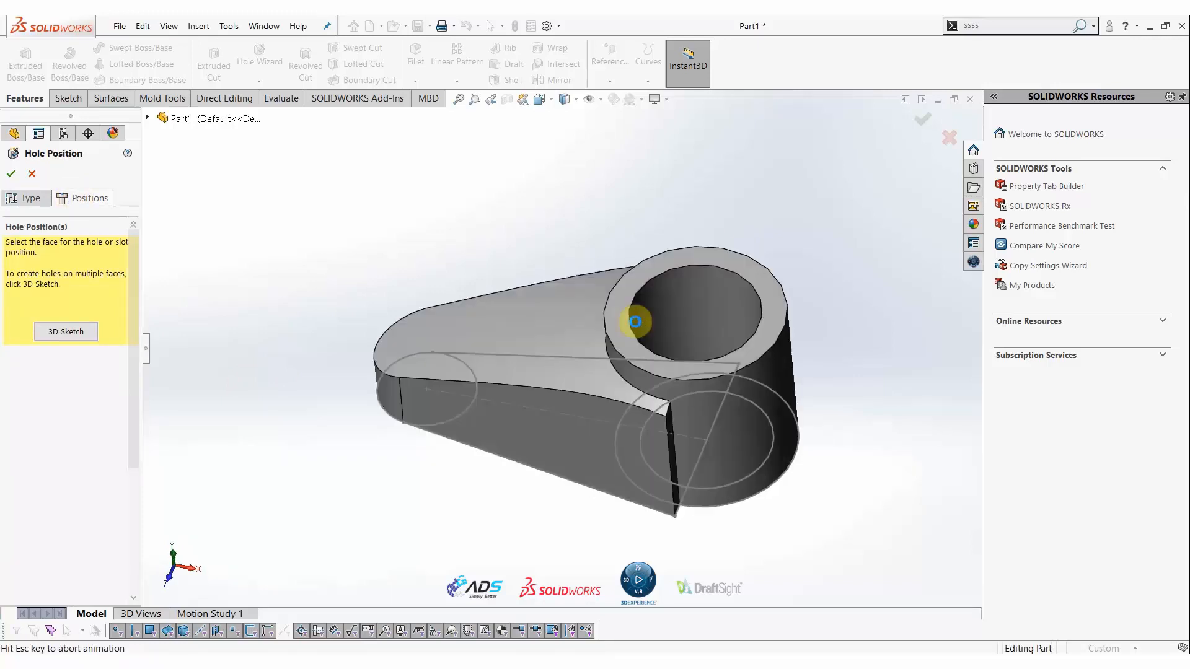
click(635, 303)
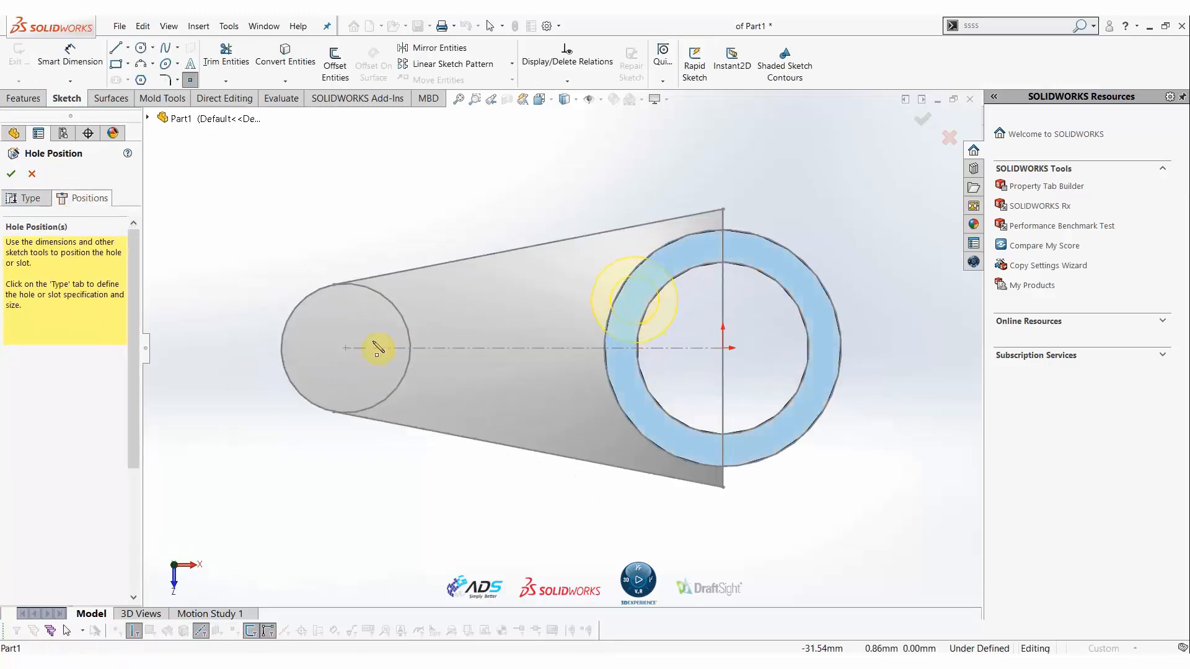
click(346, 348)
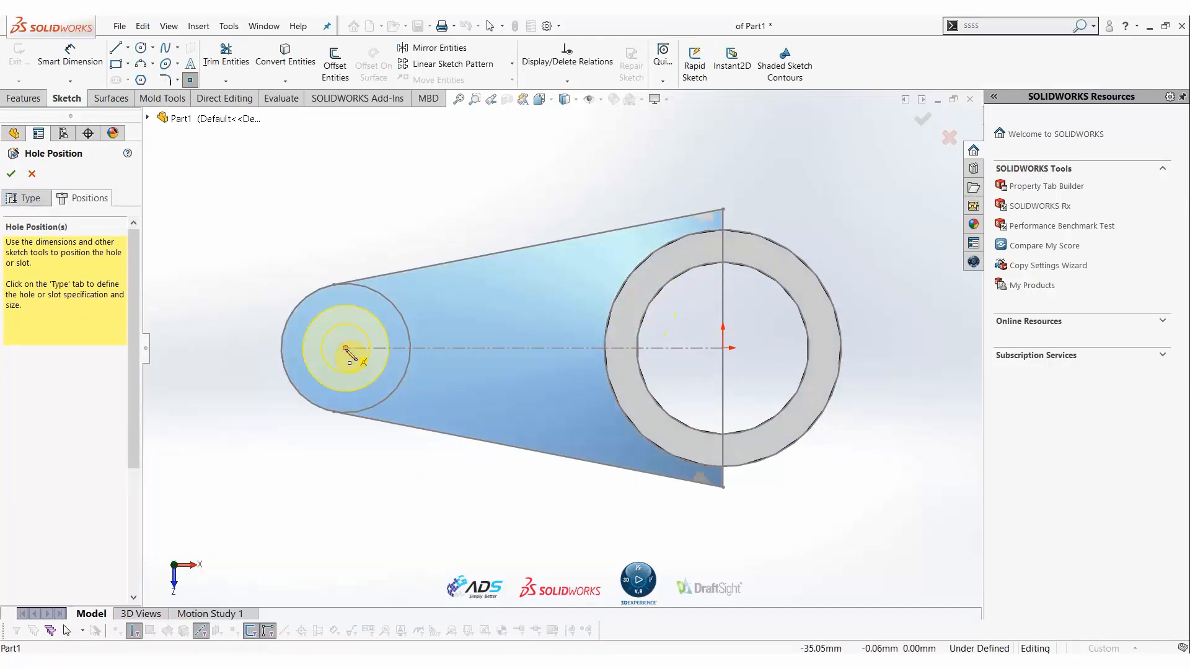
click(12, 174)
Open the counterbore hole's profile sketch, Sketch4, for editing
middle_drag(411, 486, 338, 259)
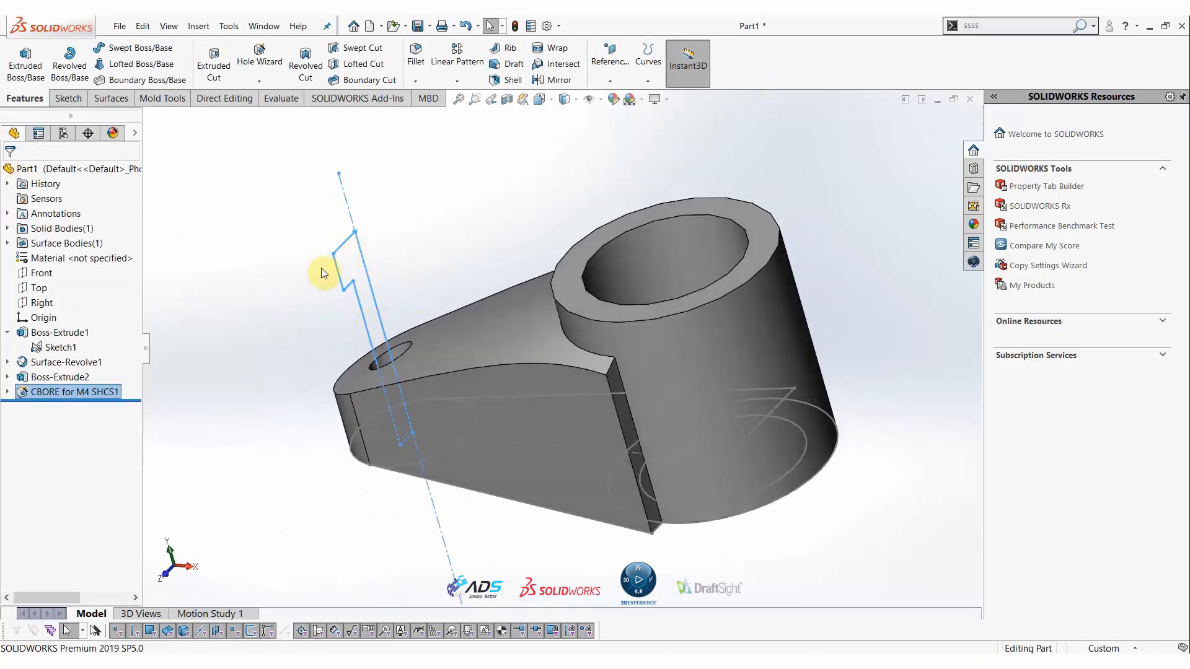
middle_drag(486, 345, 371, 298)
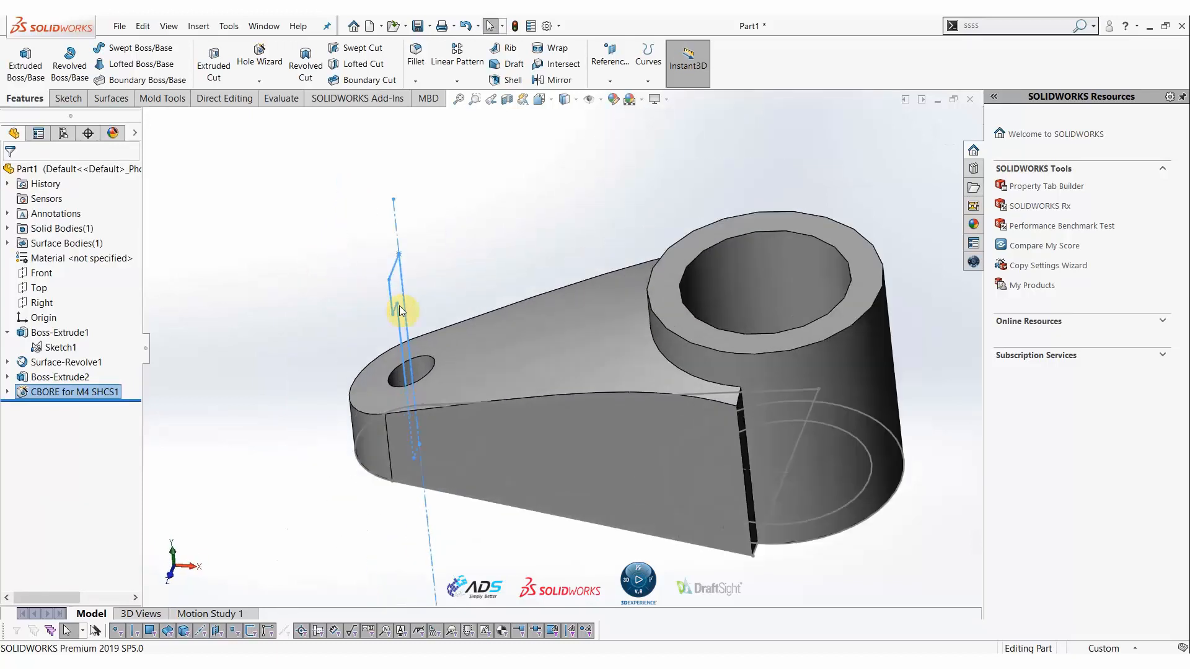
mouse_move(425, 346)
middle_down()
mouse_move(412, 359)
mouse_move(379, 351)
middle_up()
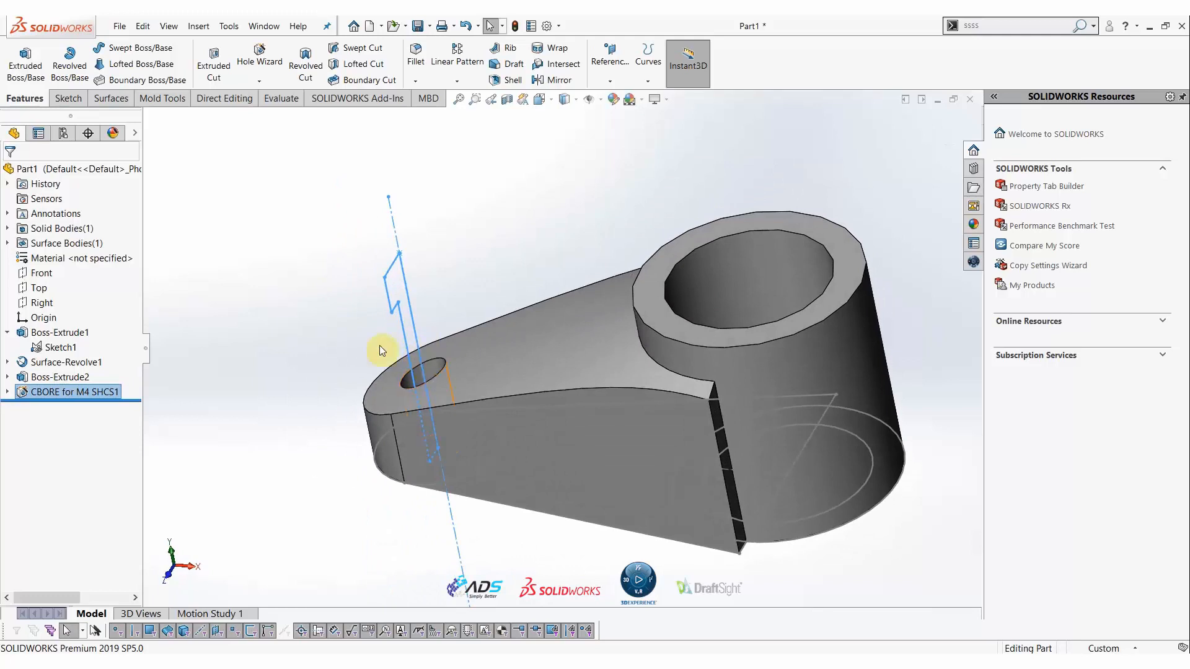
click(7, 392)
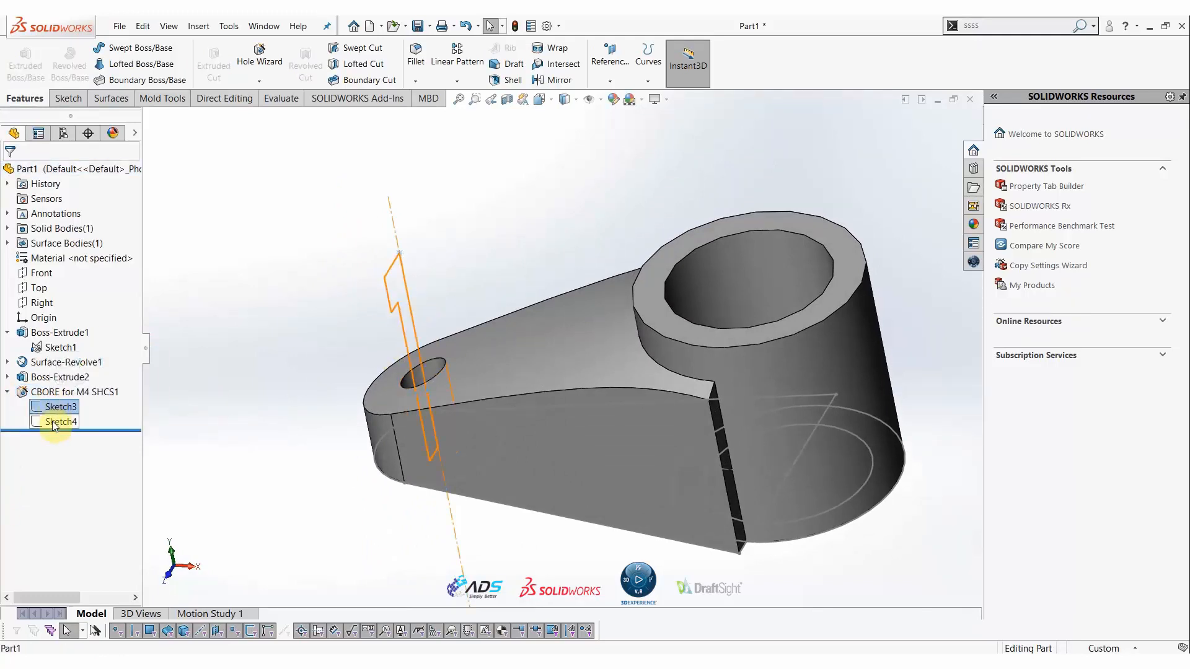
click(59, 422)
click(64, 389)
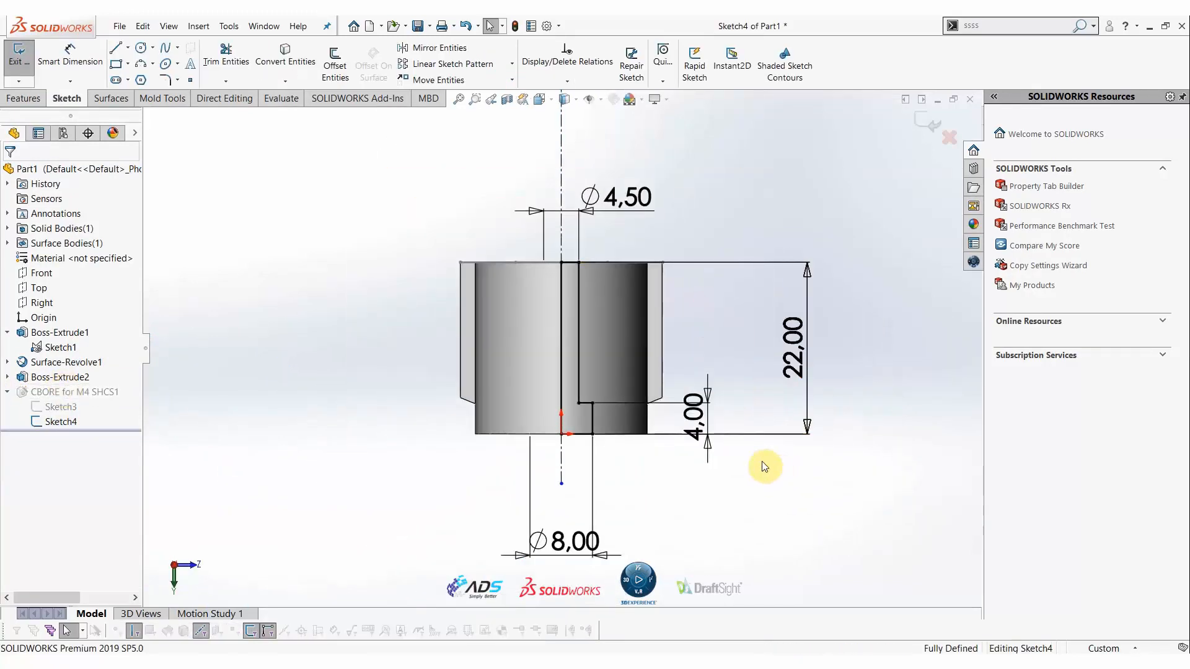
Reattach the 4 mm counterbore depth dimension from the profile's origin-side corner to the corner at its opposite end
click(592, 421)
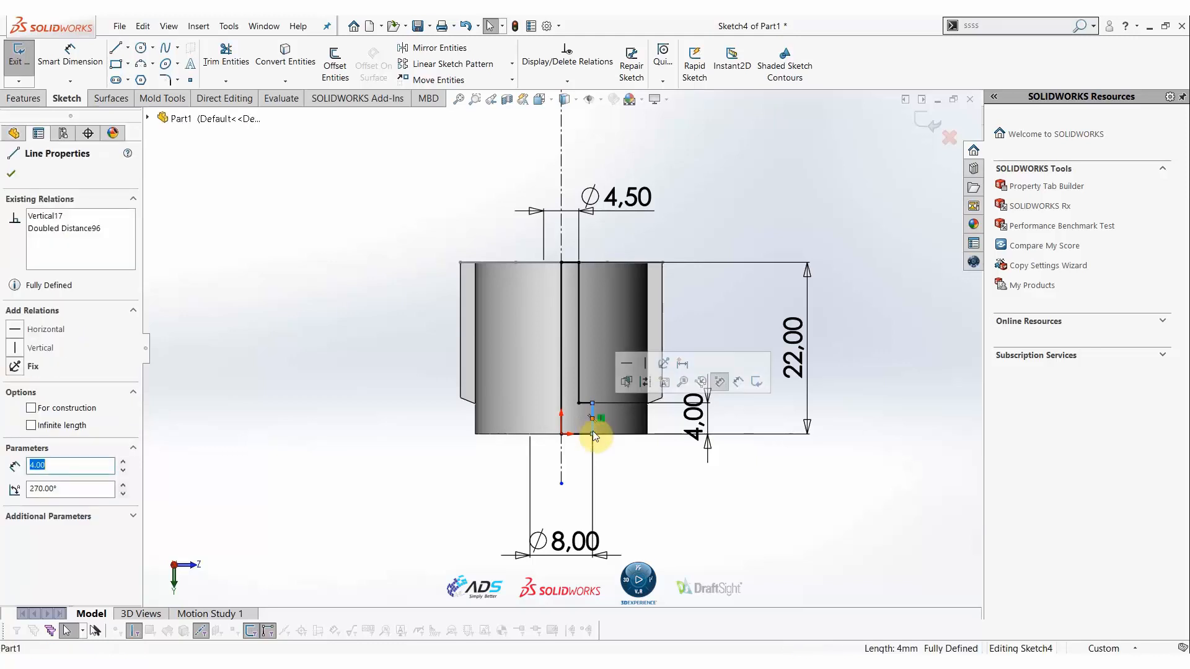
click(715, 429)
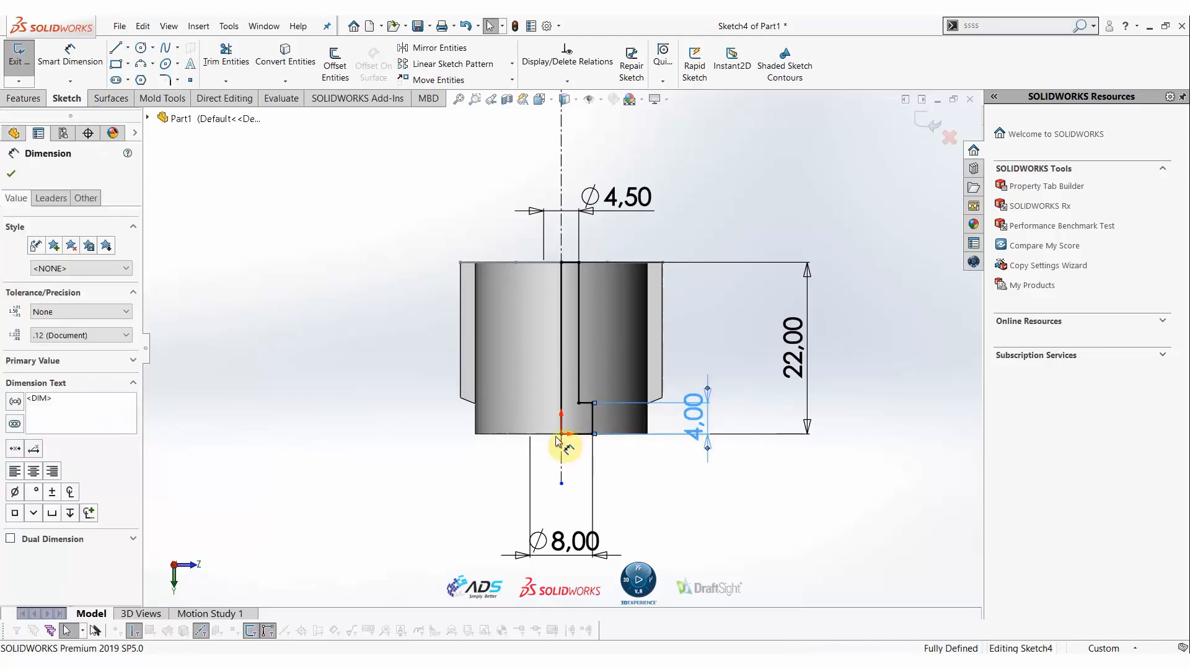
drag(594, 434, 579, 263)
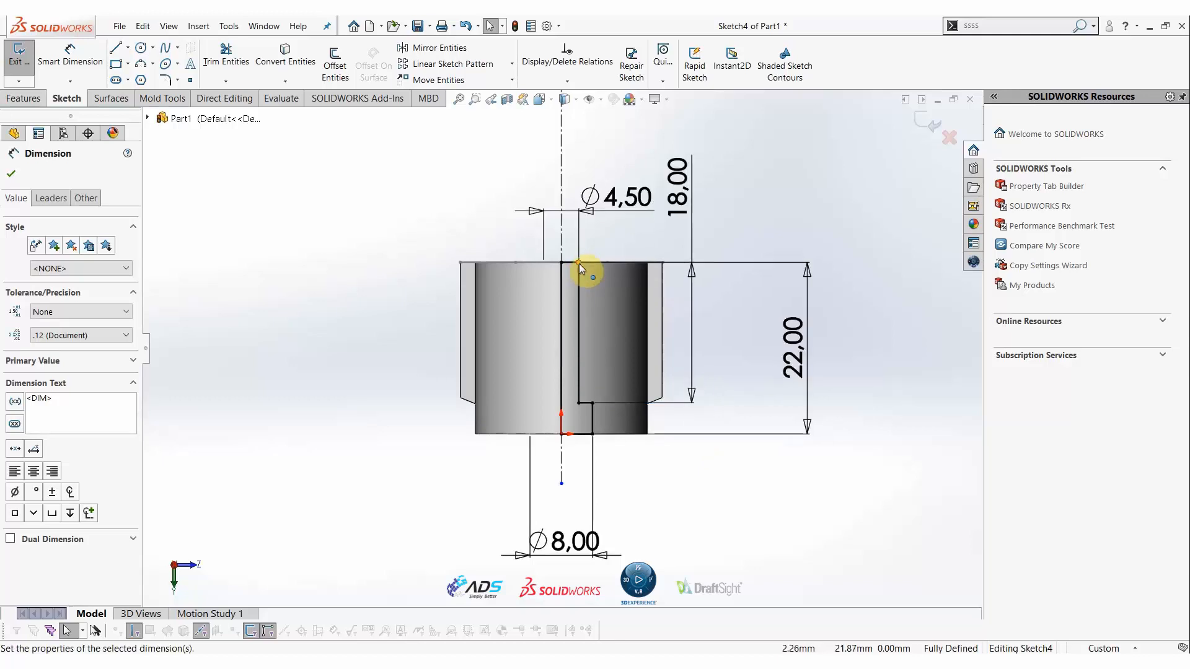
Set the counterbore depth dimension to 4 mm and exit the hole profile sketch
double_click(685, 198)
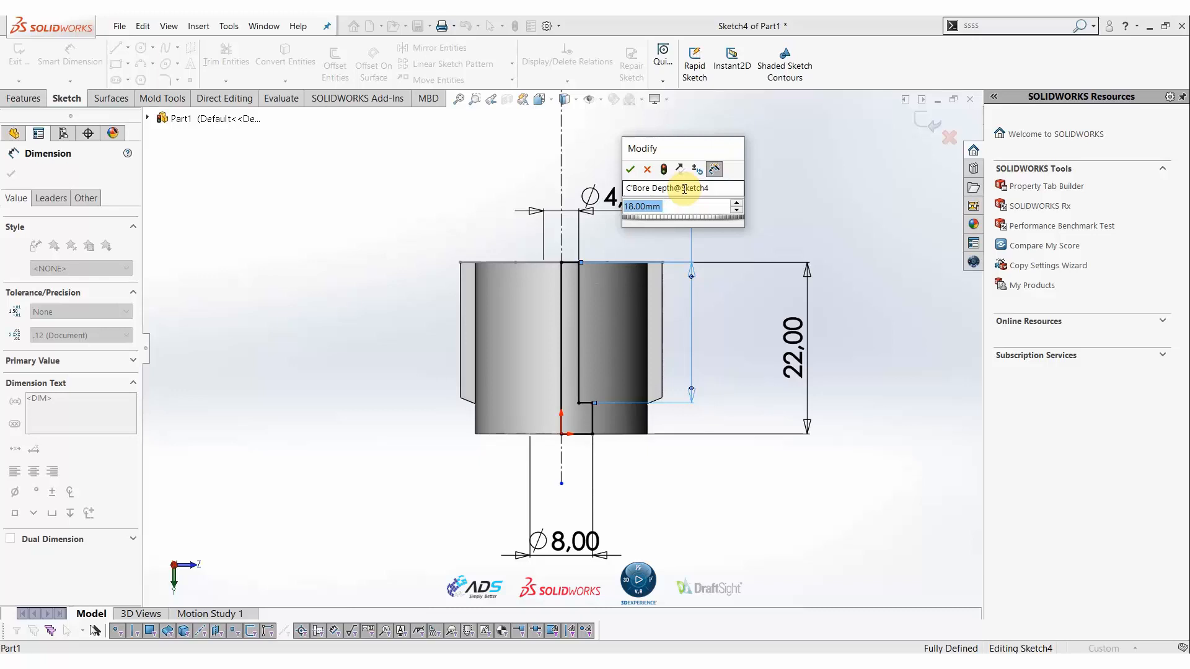
text(4)
key(Return)
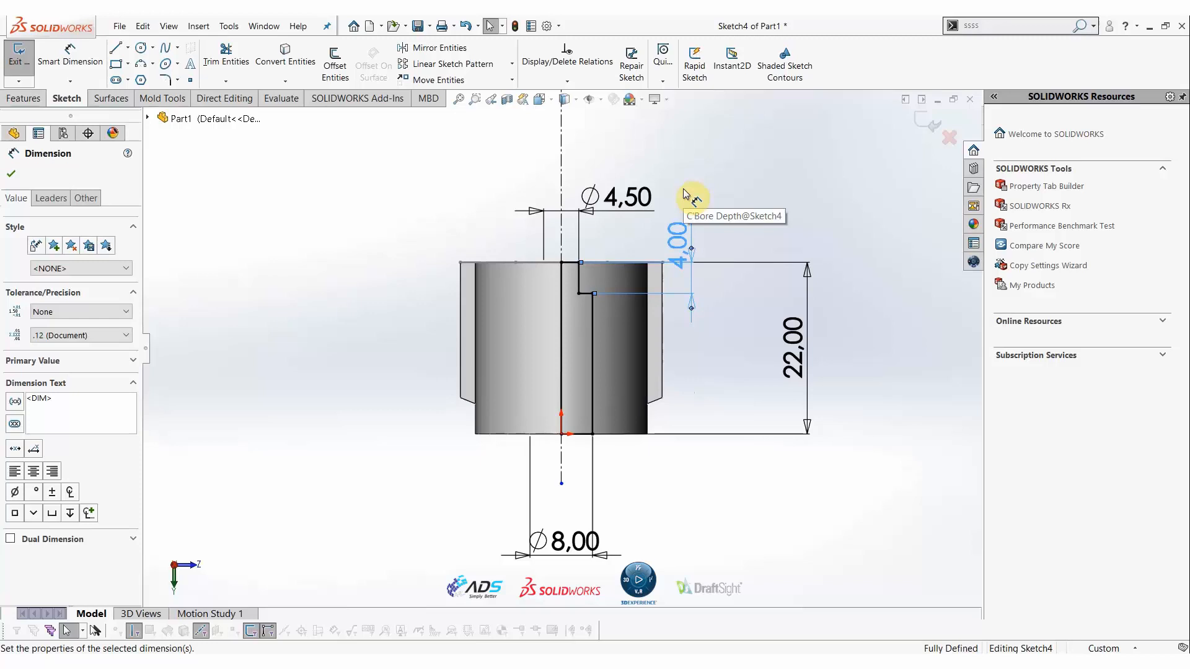
click(687, 194)
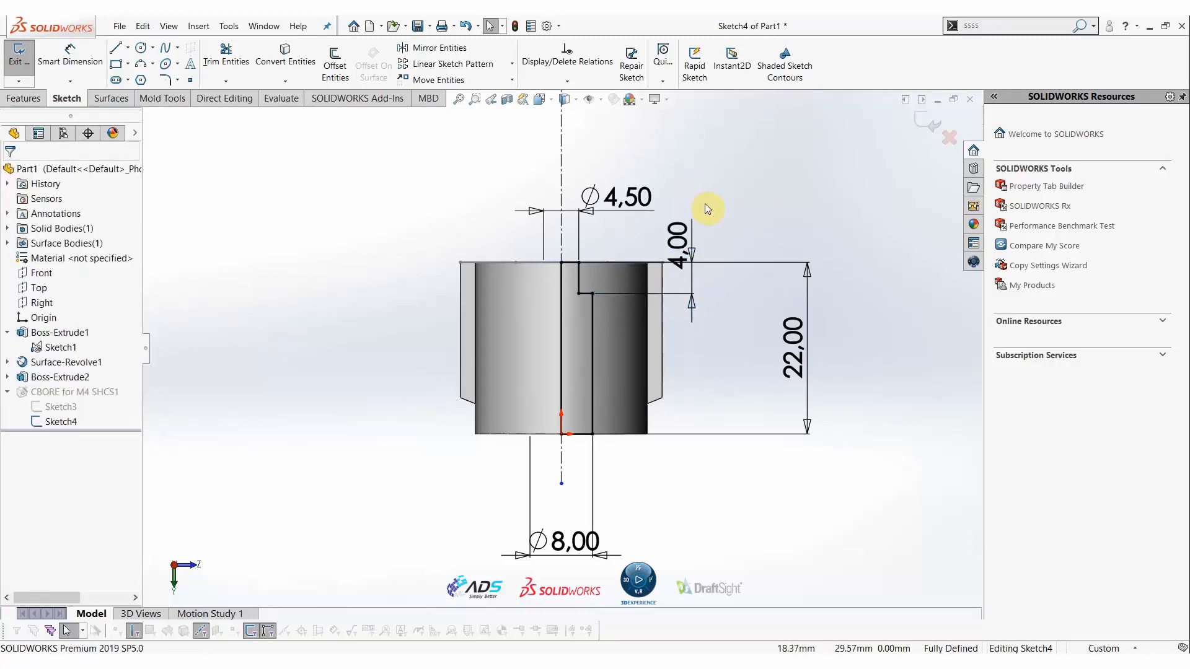
click(921, 126)
Hide Sketch1 under Boss-Extrude1
mouse_move(561, 383)
middle_down()
mouse_move(552, 494)
mouse_move(619, 257)
mouse_move(589, 329)
mouse_move(550, 353)
mouse_move(493, 249)
mouse_move(494, 341)
mouse_move(452, 351)
mouse_move(469, 308)
middle_up()
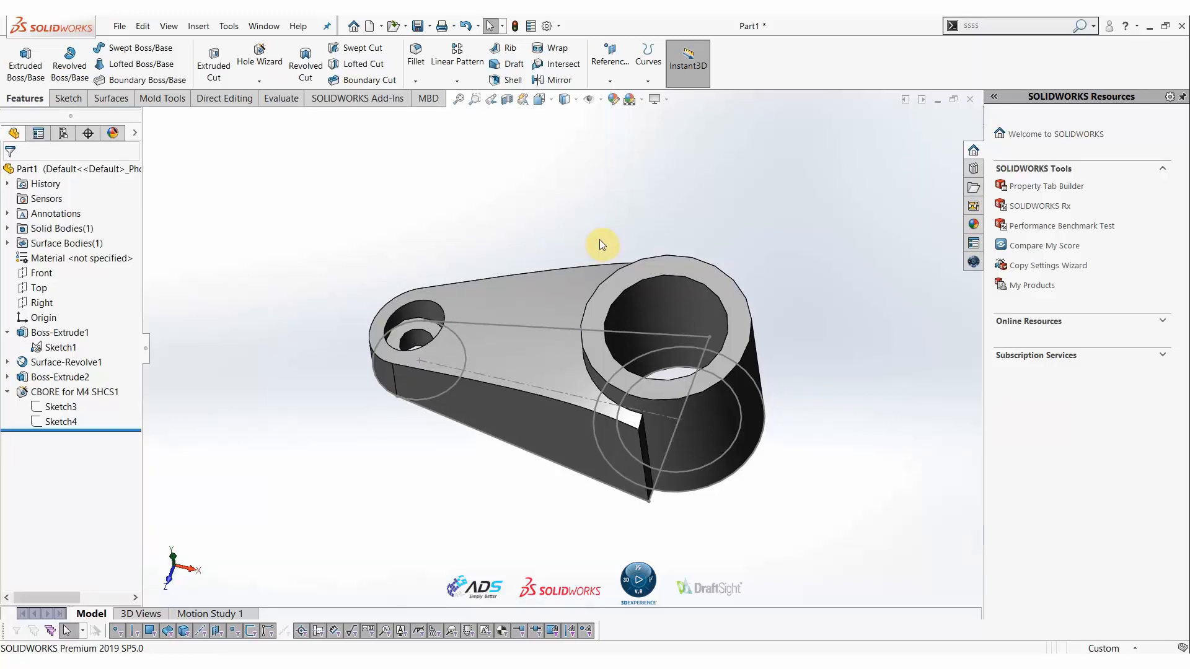
click(60, 346)
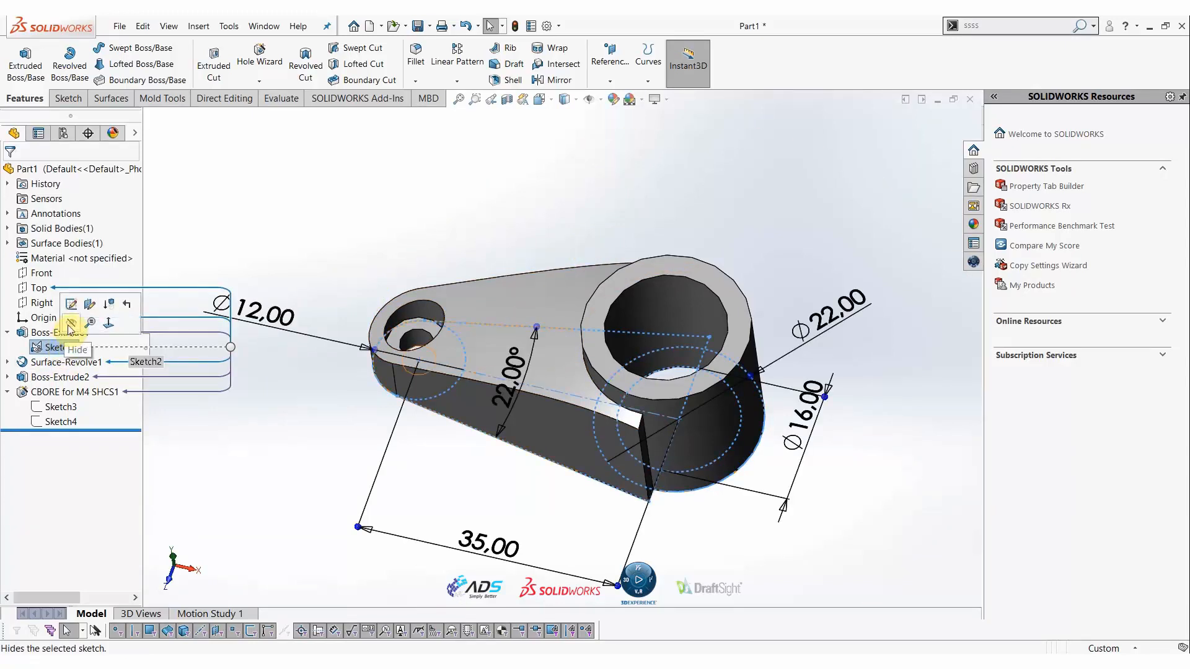
click(70, 328)
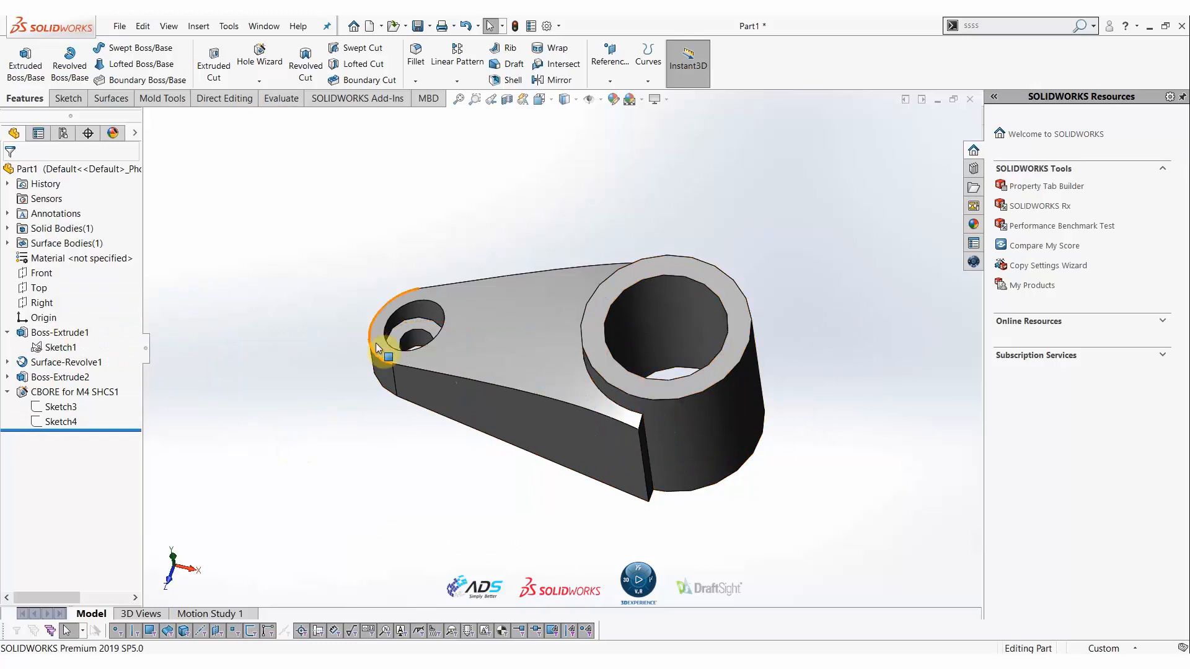
Set up a circular pattern of Boss-Extrude2 and the M4 counterbore hole about the hub's inner cylindrical face
scroll(398, 327, up, 1)
click(42, 377)
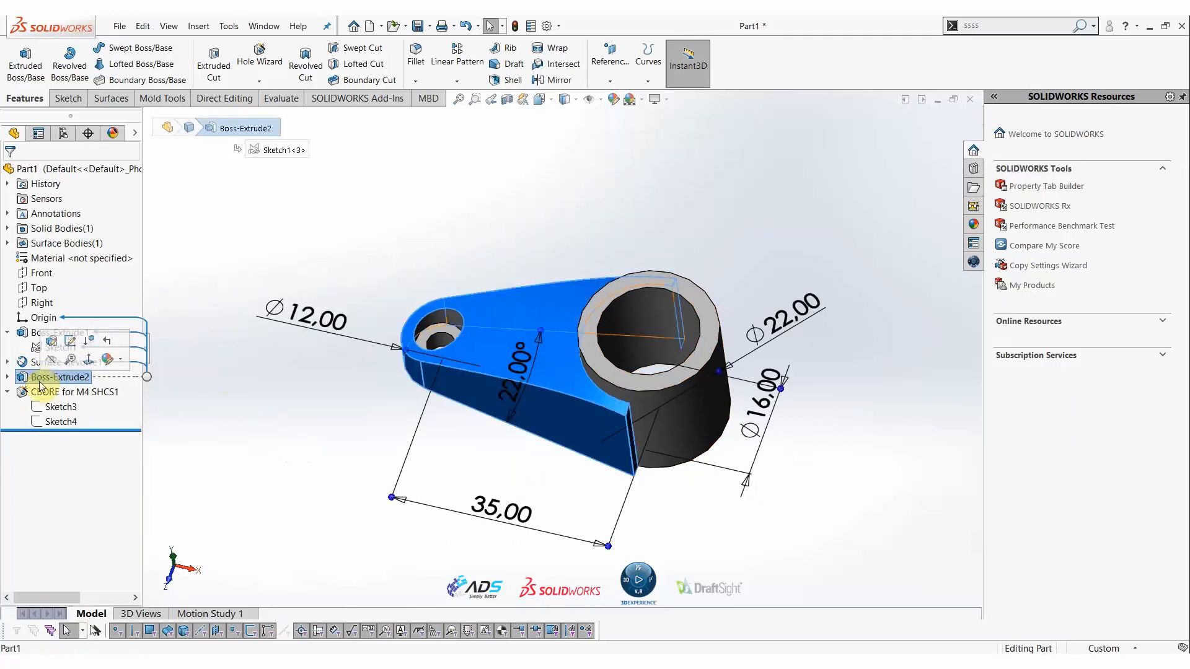
click(43, 393)
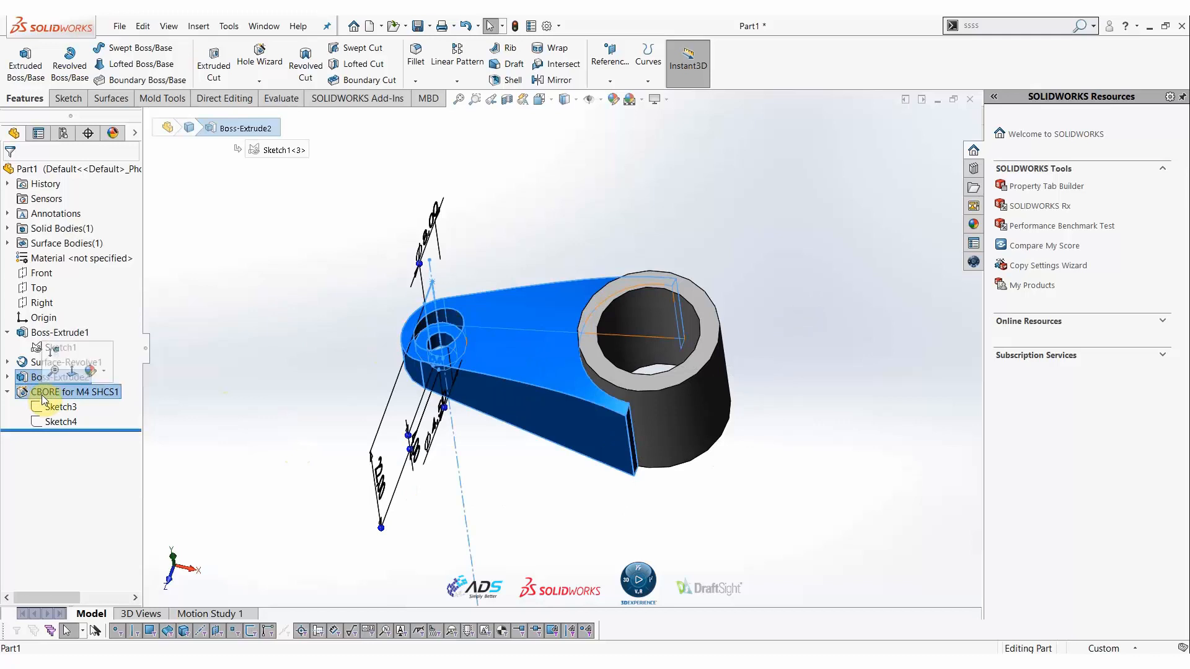
click(459, 83)
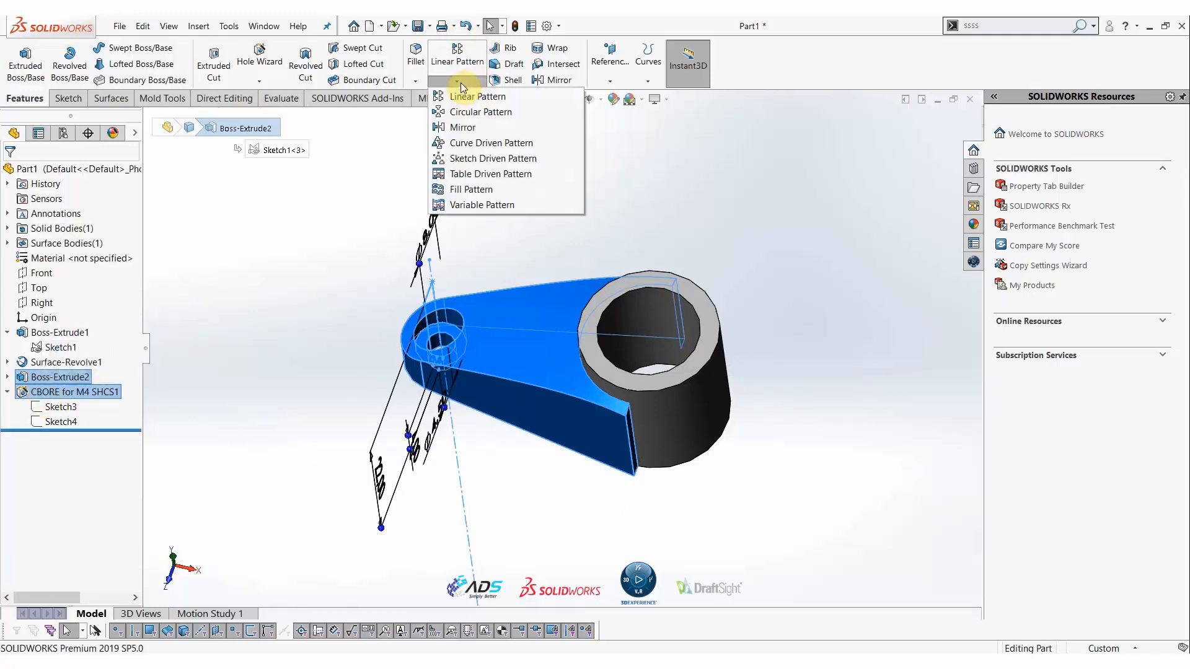
click(474, 111)
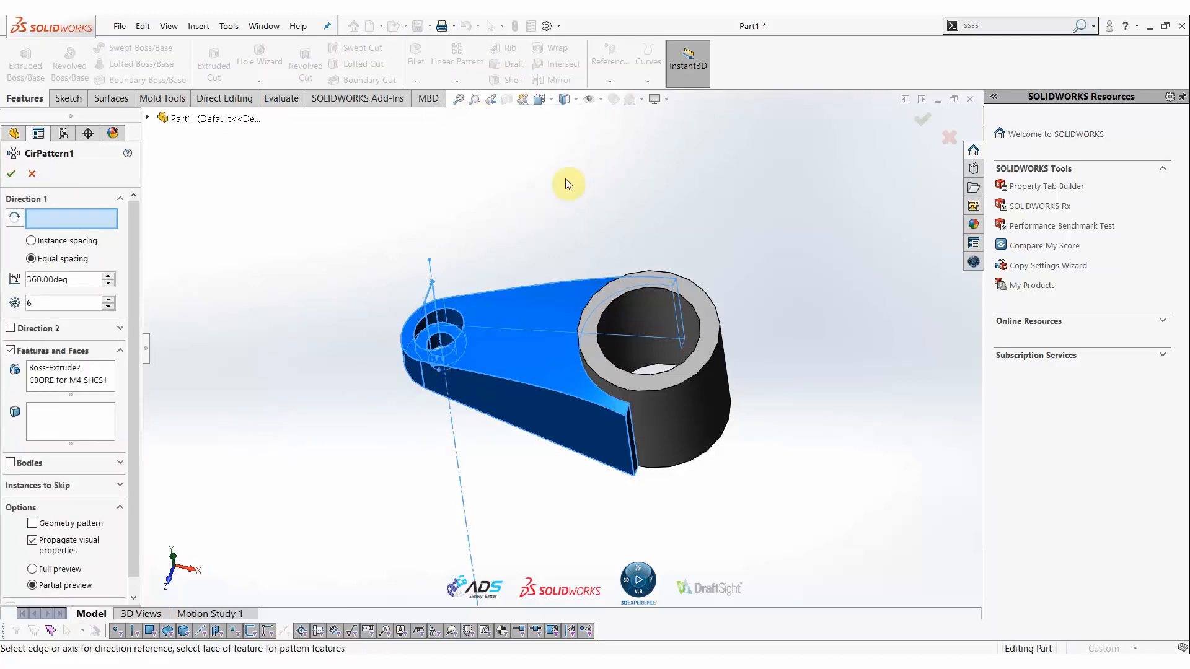
click(653, 311)
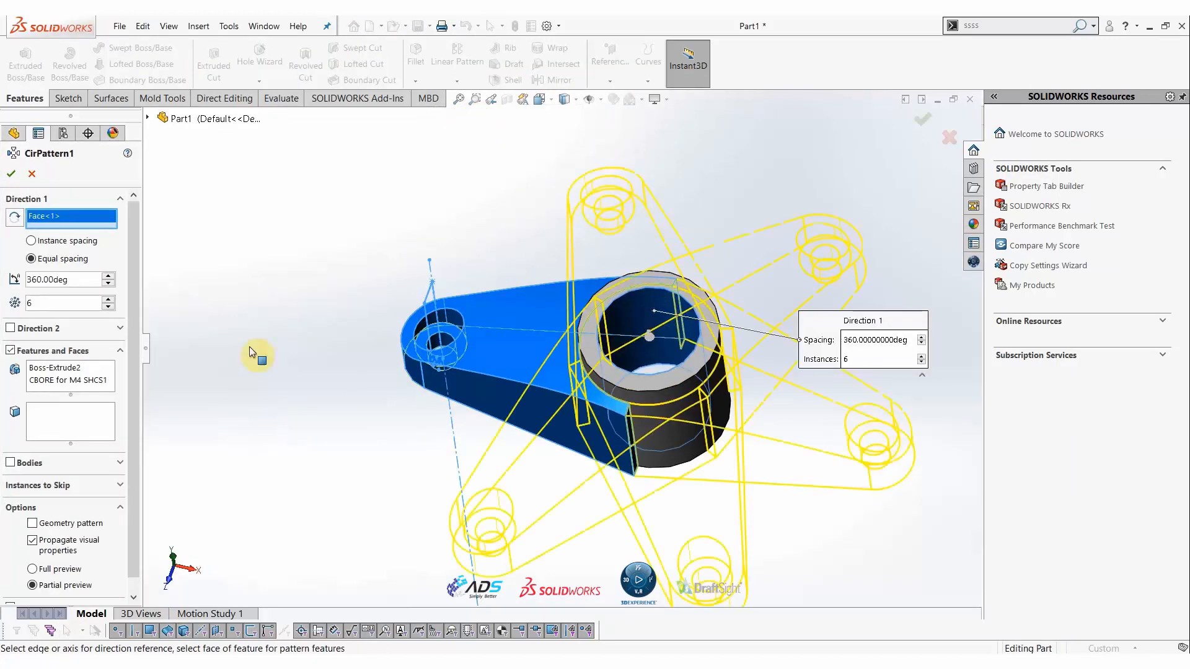
Set the circular pattern to 3 instances equally spaced over 360 degrees and create it
click(65, 304)
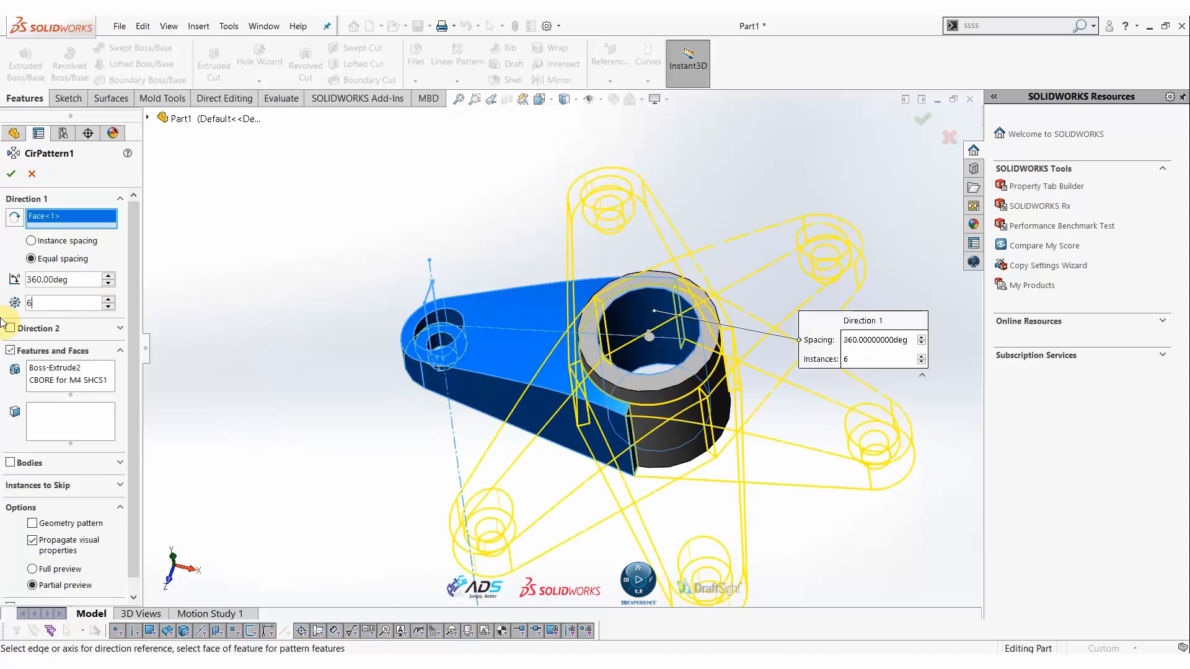
key(BackSpace)
text(3)
key(Return)
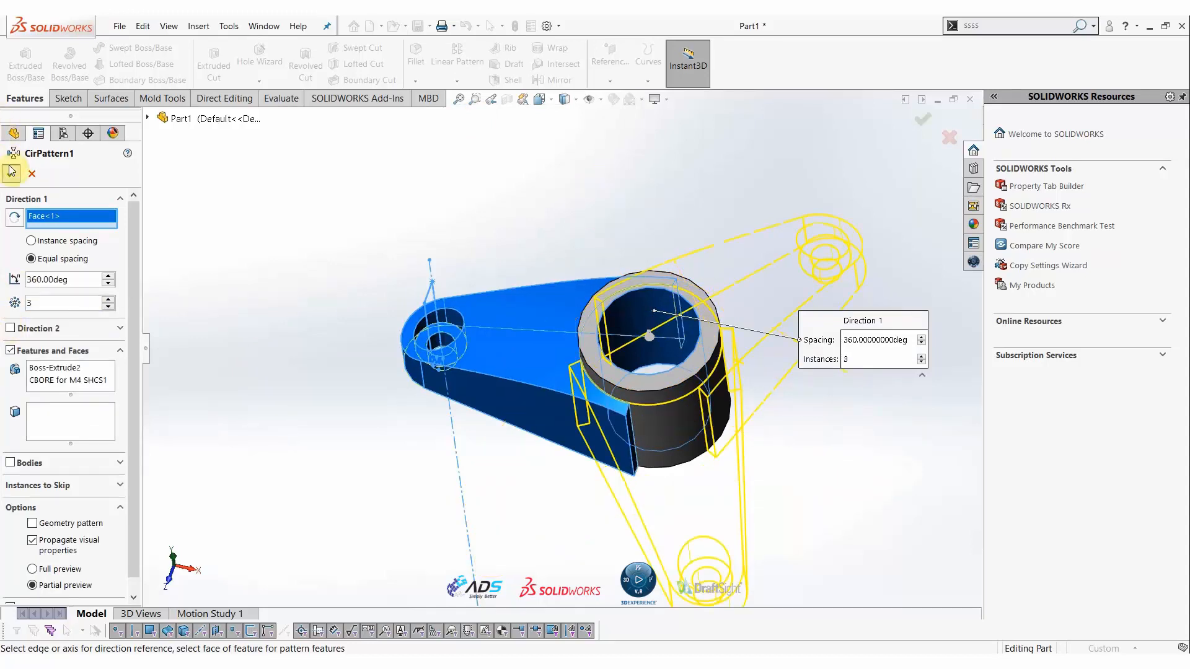
scroll(765, 381, up, 3)
scroll(675, 373, down, 1)
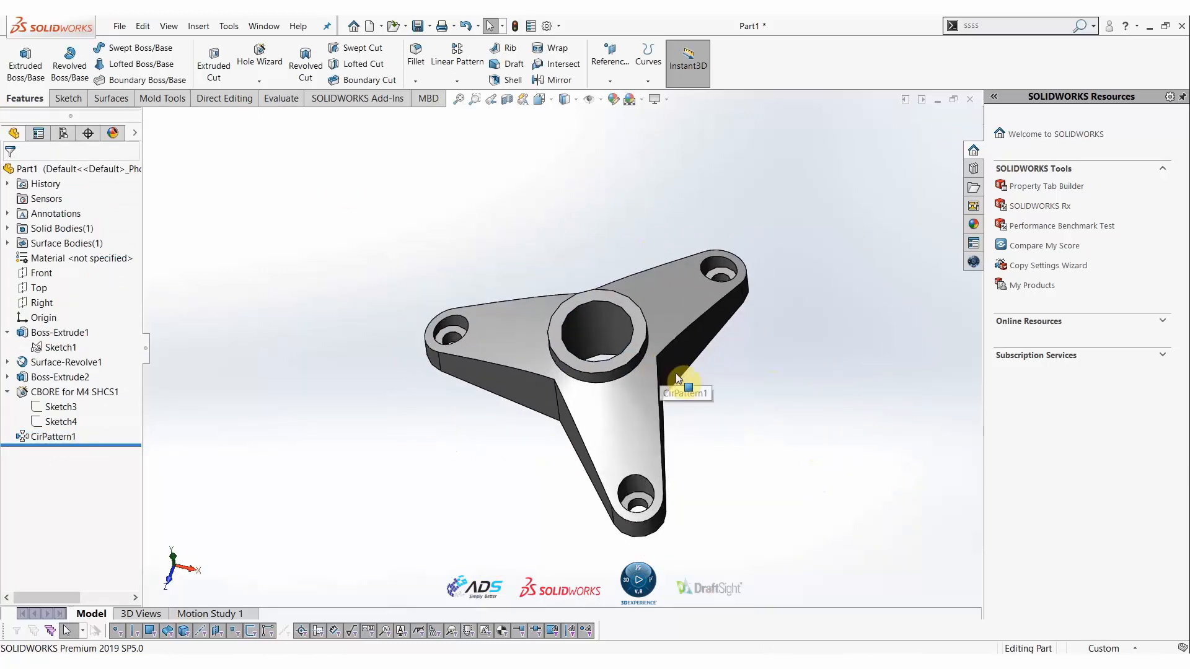
Fillet the three vertical edges where neighbouring arms meet with a 22 mm radius
mouse_move(710, 394)
middle_down()
mouse_move(677, 375)
mouse_move(632, 425)
mouse_move(651, 374)
mouse_move(658, 390)
mouse_move(725, 369)
mouse_move(718, 397)
middle_up()
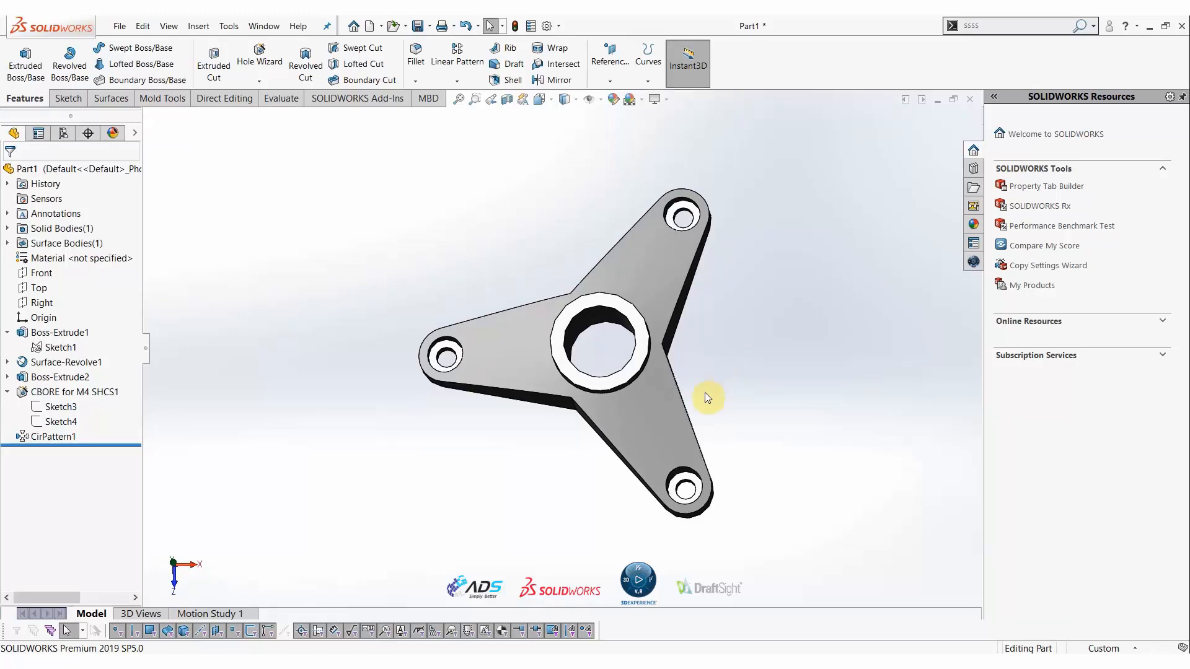
middle_drag(709, 396, 713, 293)
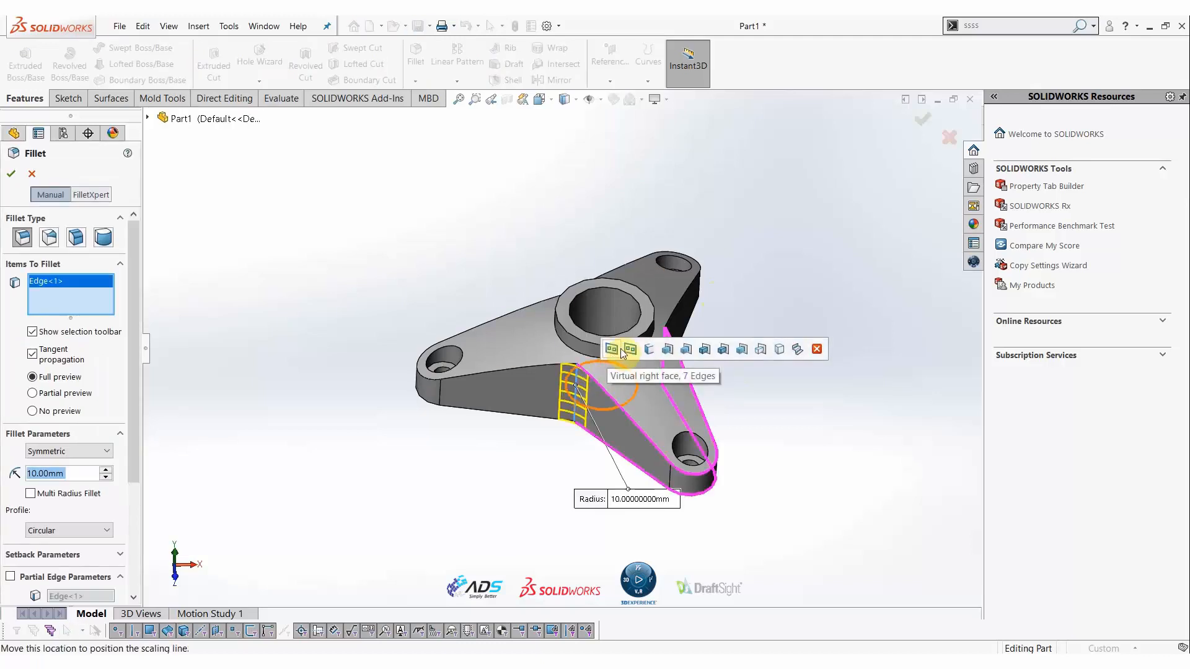
click(650, 349)
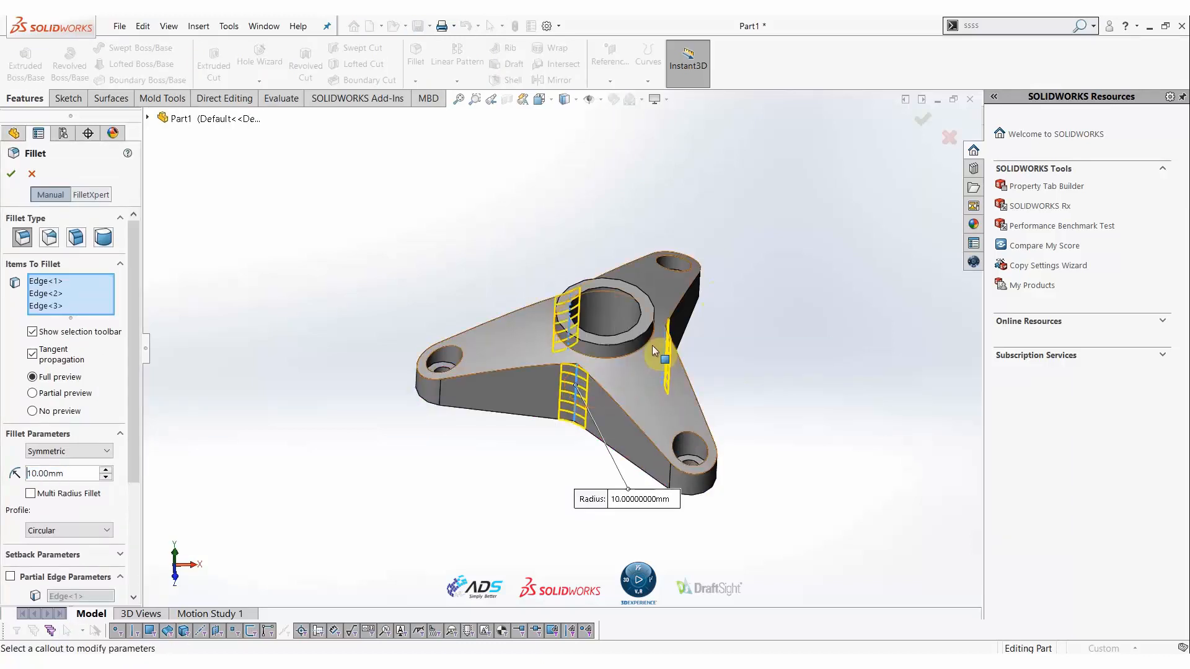
click(630, 500)
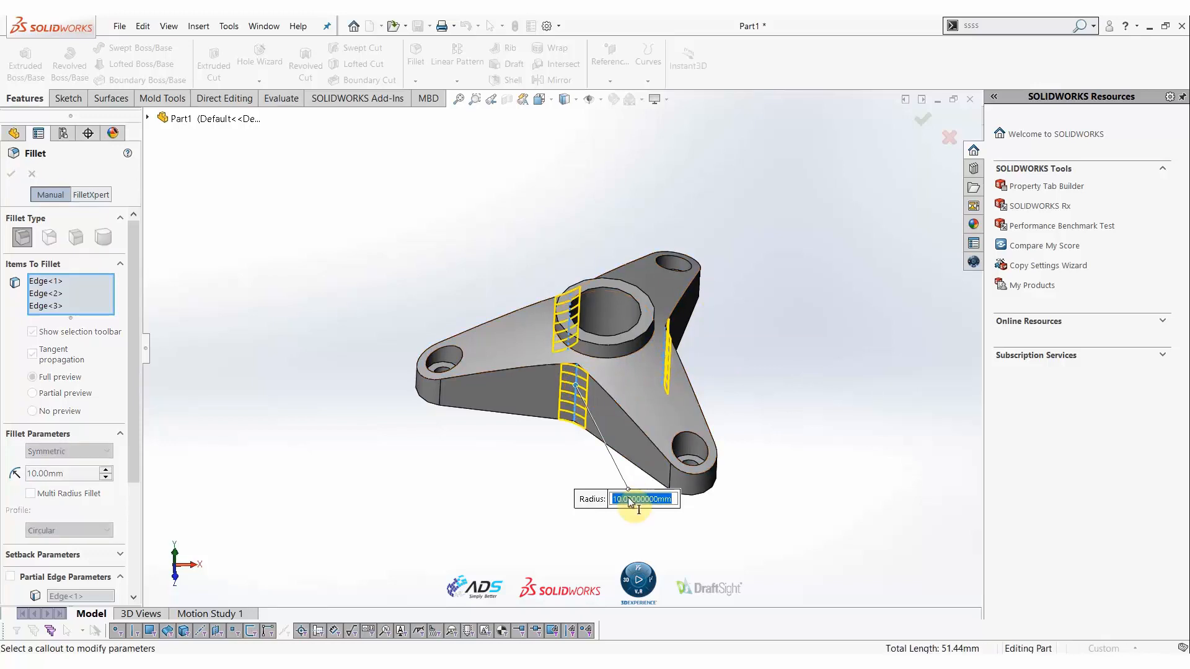
text(22)
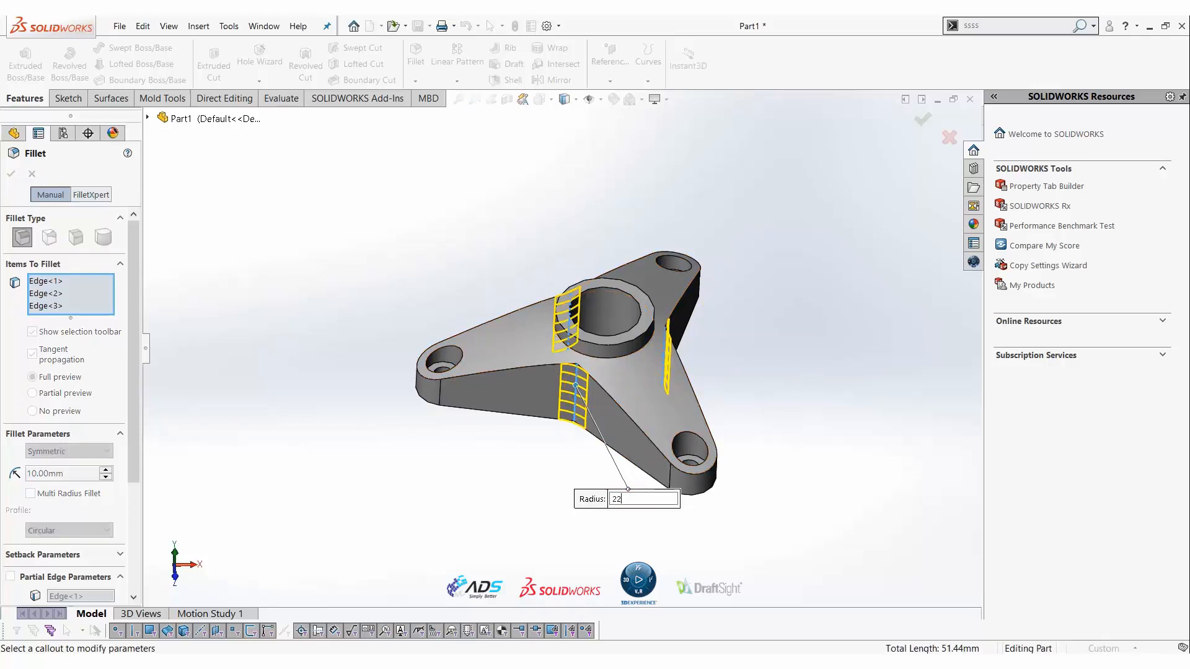
key(Return)
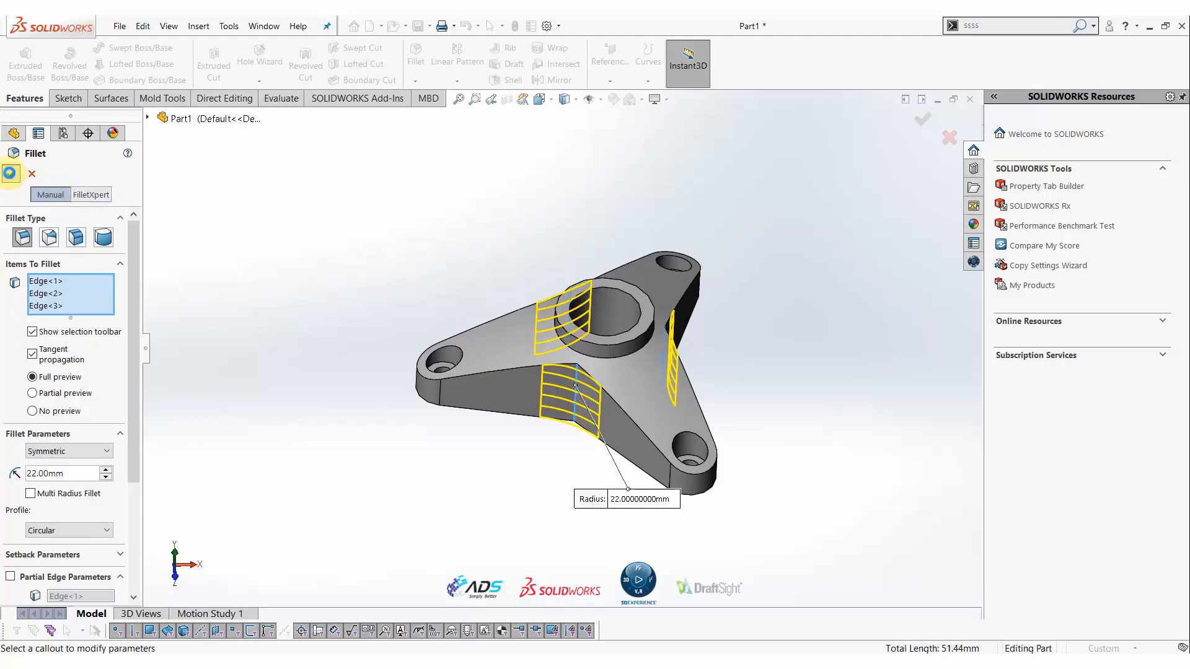
click(10, 173)
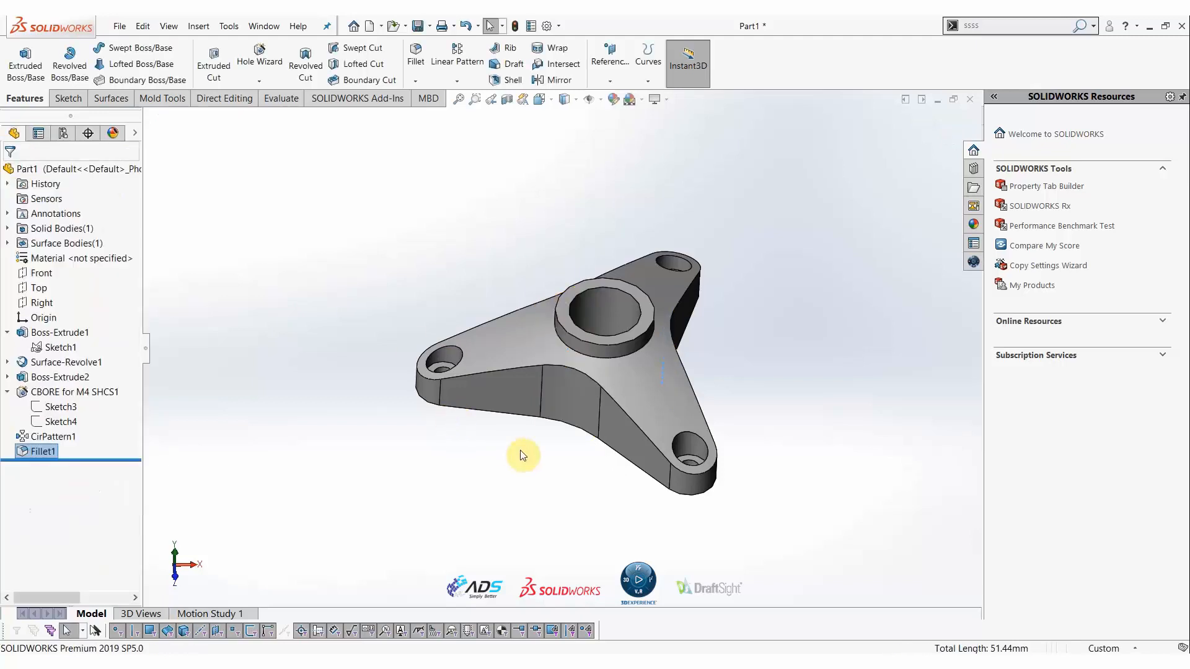
Add a 1 mm fillet along the arms' upper outer edge loop and the edge around the hub's base
click(415, 53)
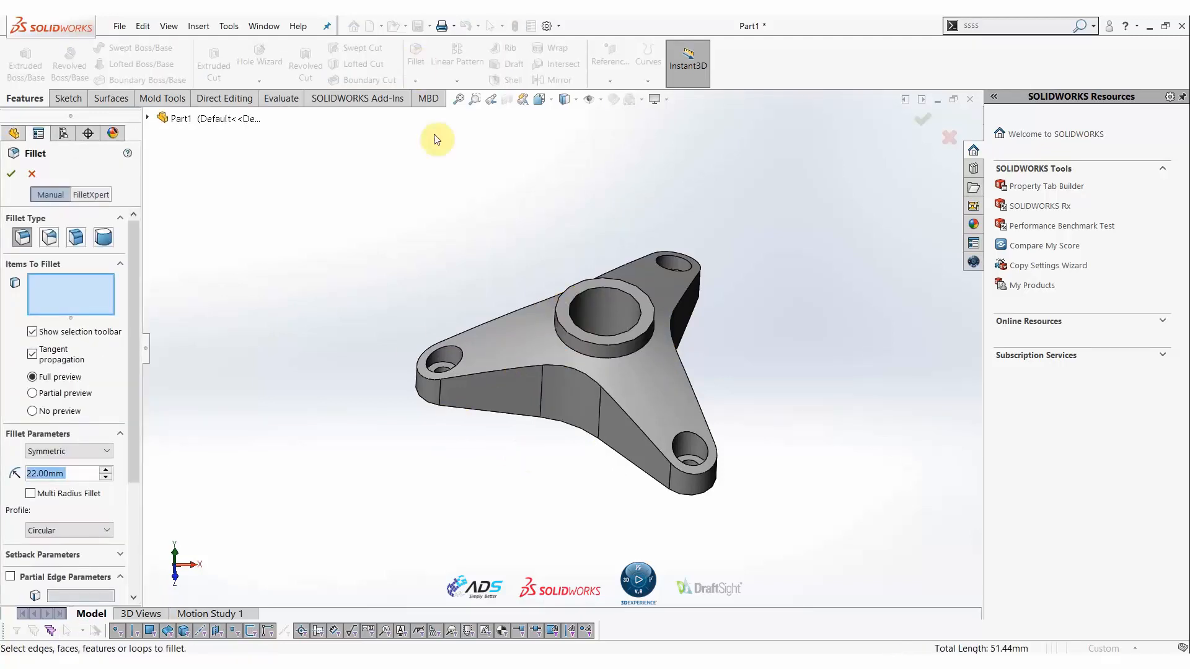
click(497, 371)
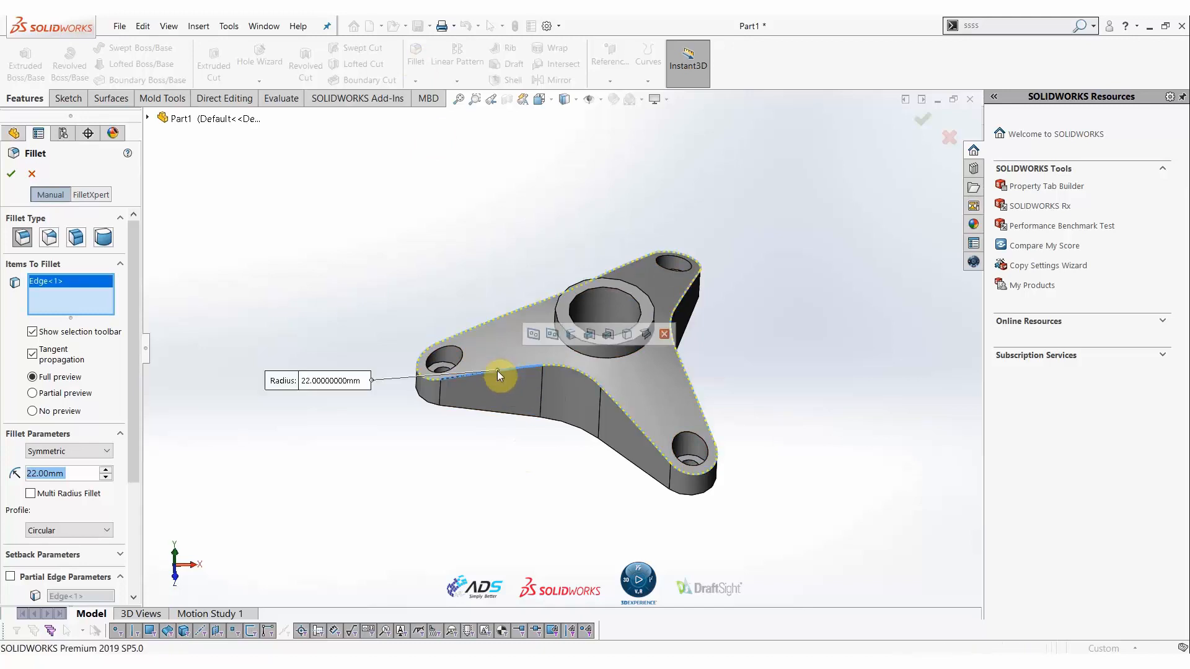
text(1)
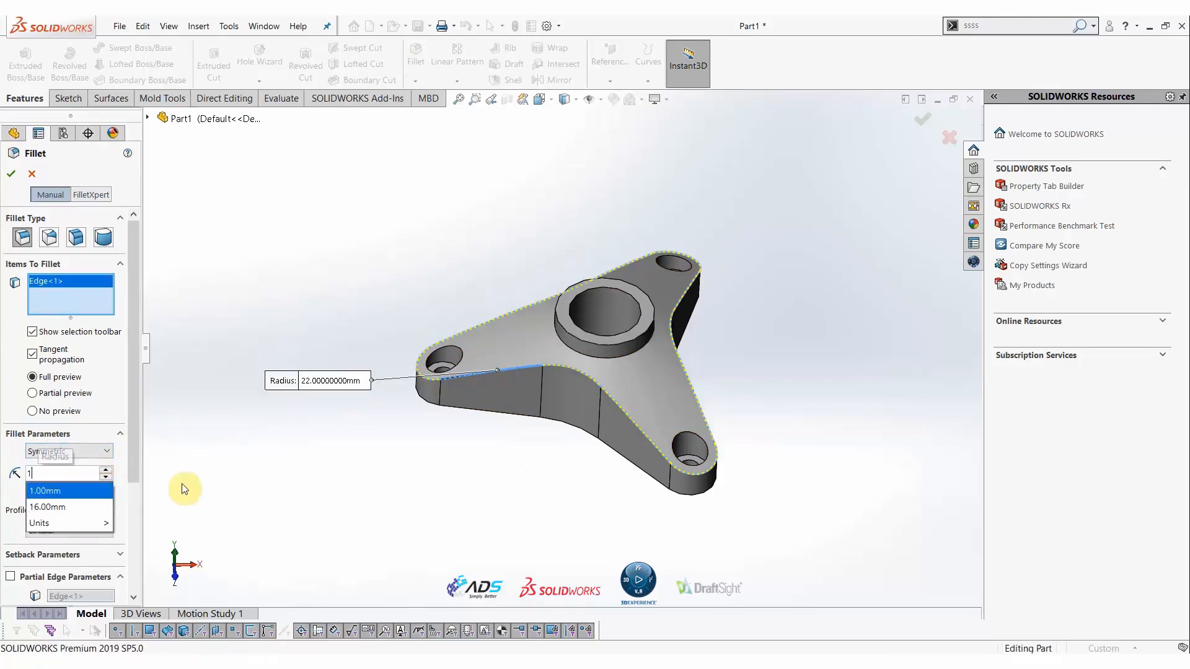
key(Return)
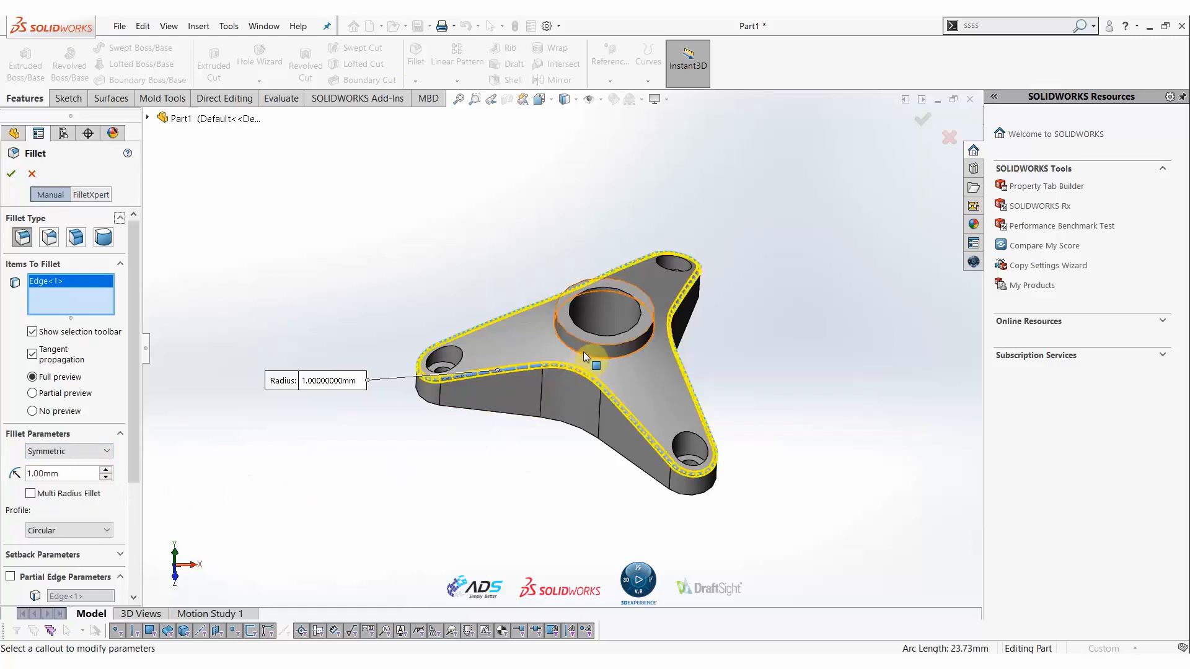
click(585, 353)
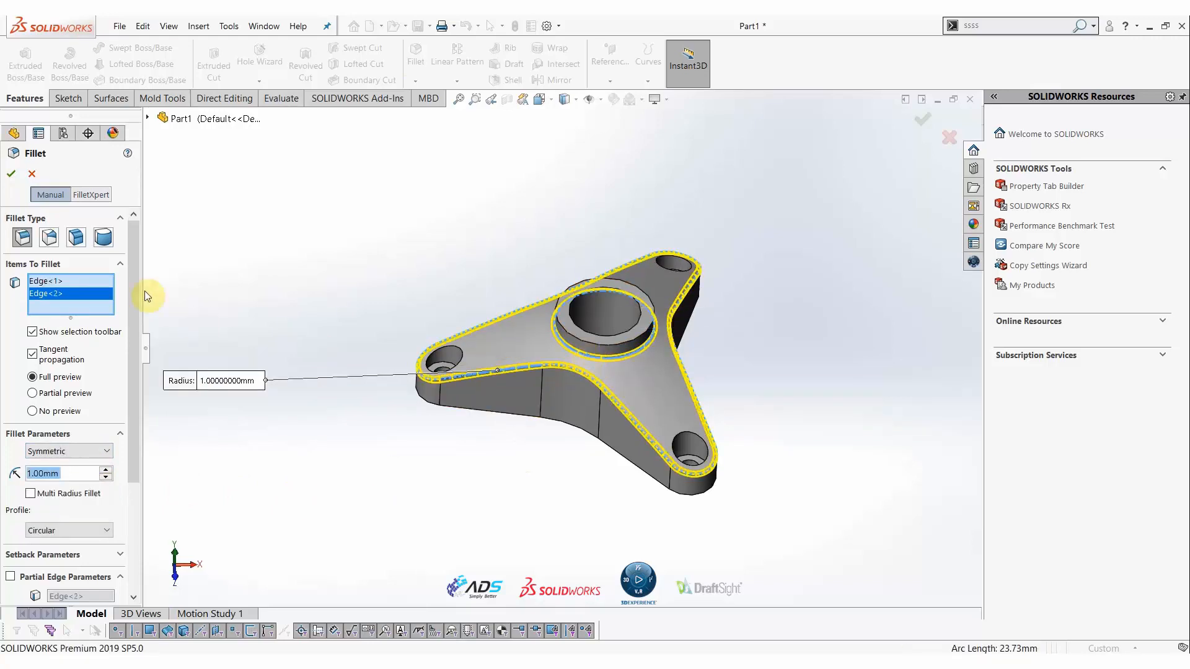
click(11, 173)
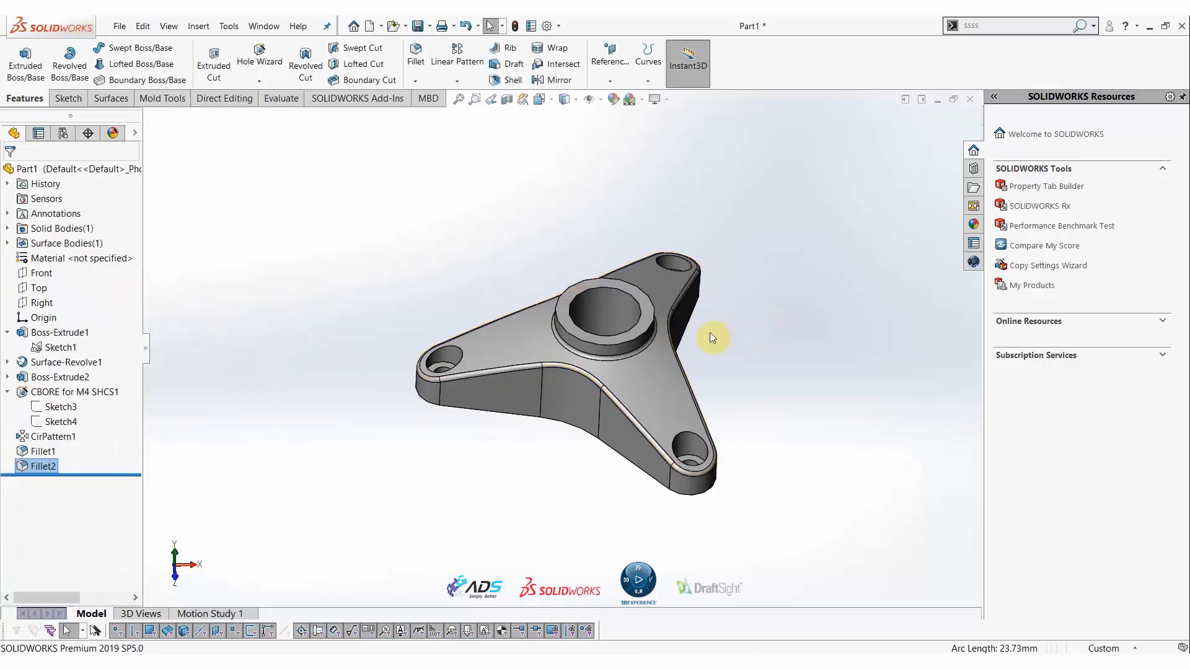
Apply the Red appearance from the Solid category to the 1 mm fillet feature, Fillet2
middle_drag(711, 337, 747, 332)
click(747, 333)
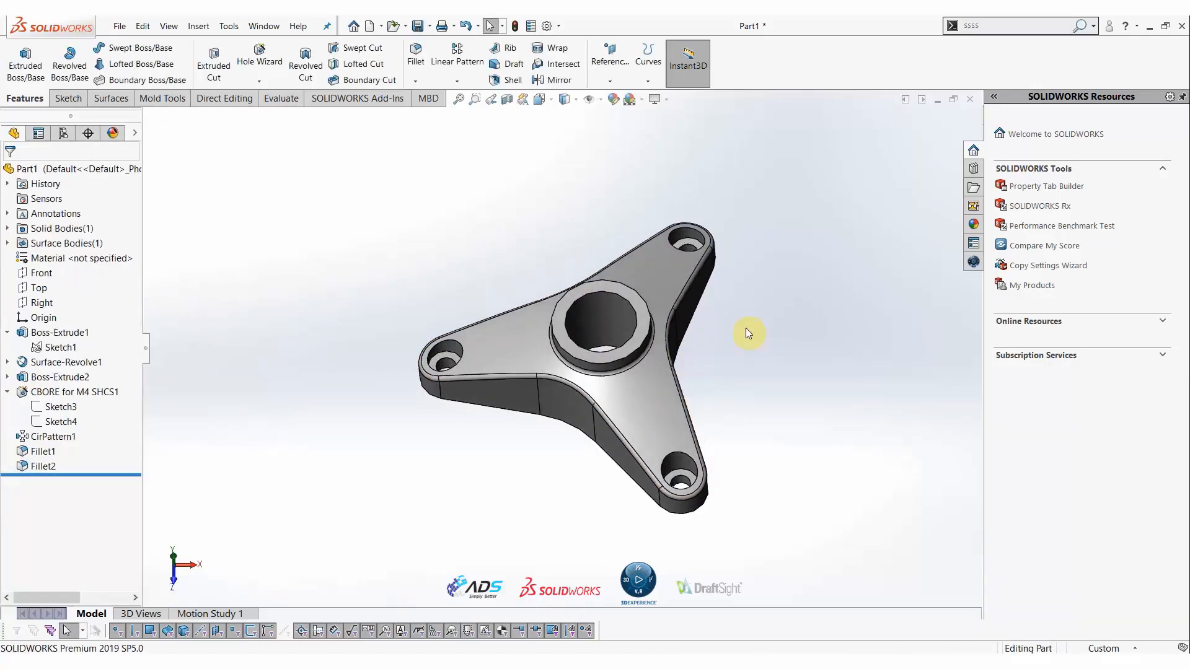
click(974, 168)
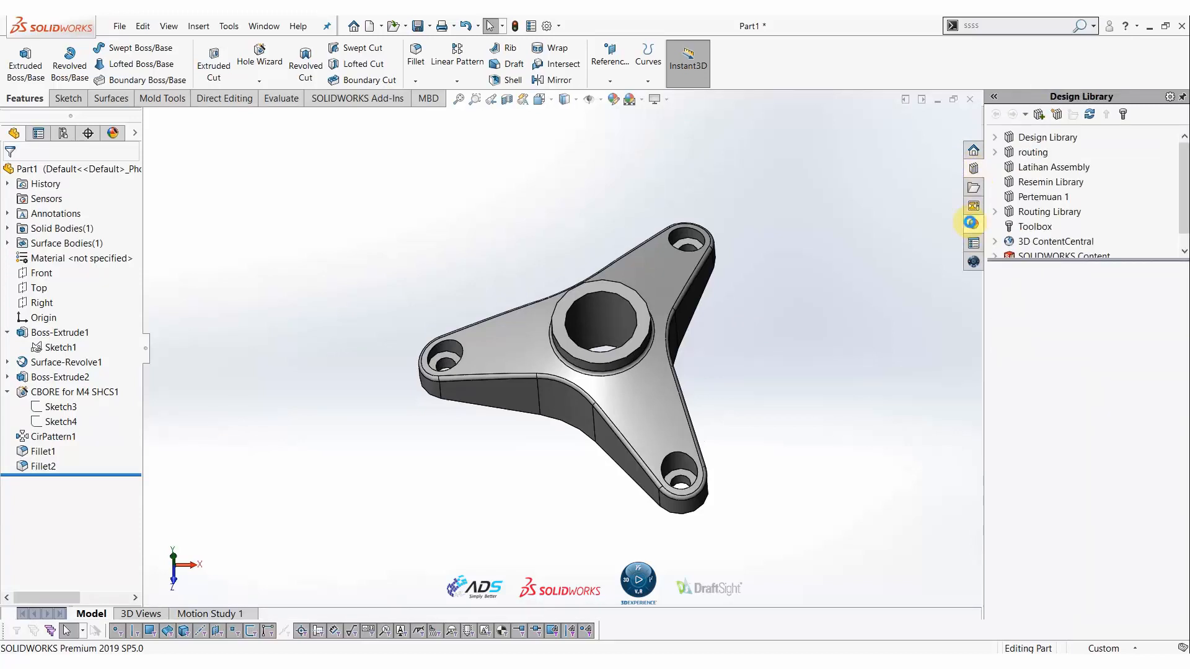
click(971, 222)
click(1007, 138)
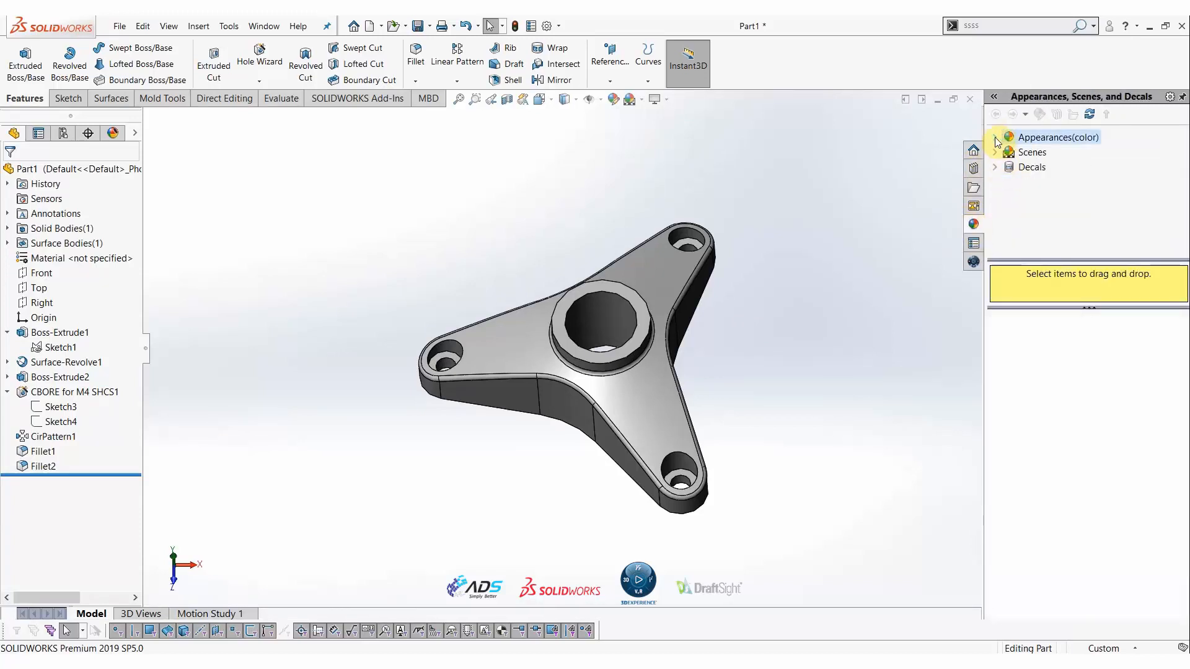
scroll(1046, 215, down, 2)
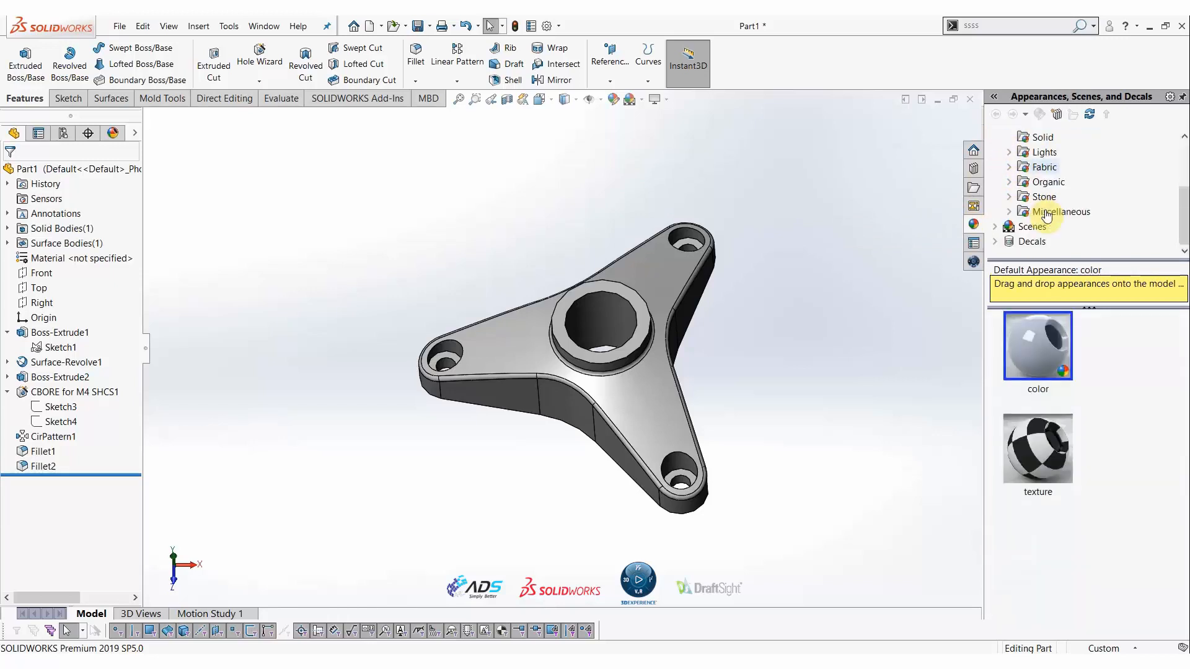
scroll(1046, 215, up, 2)
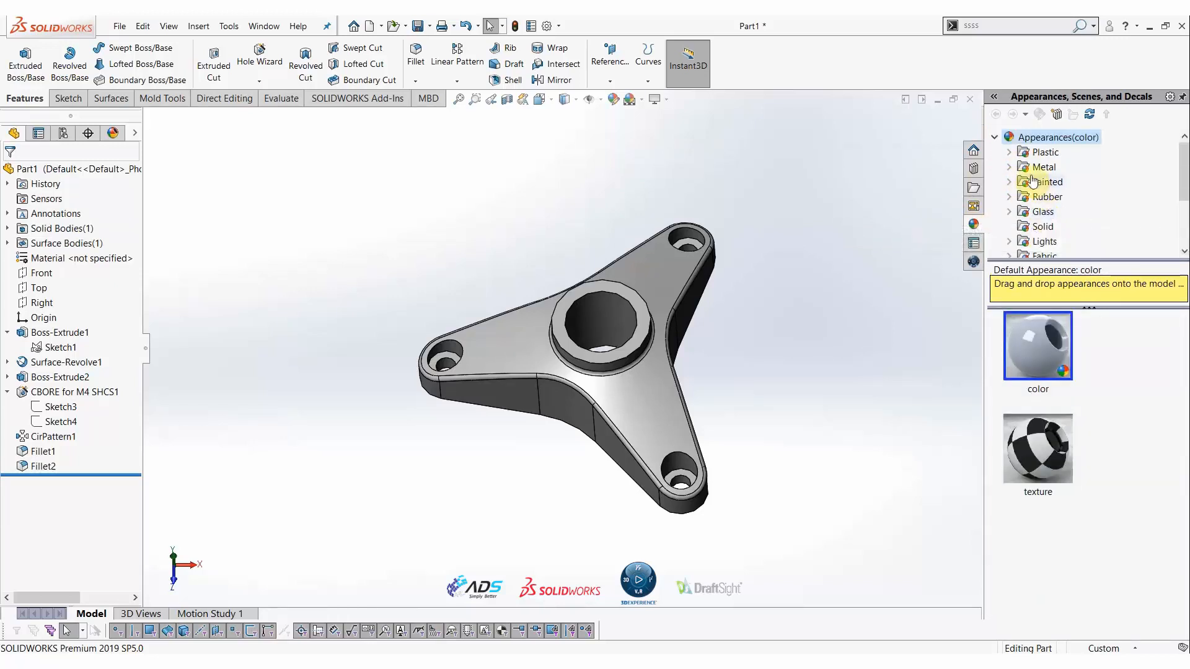
click(1036, 228)
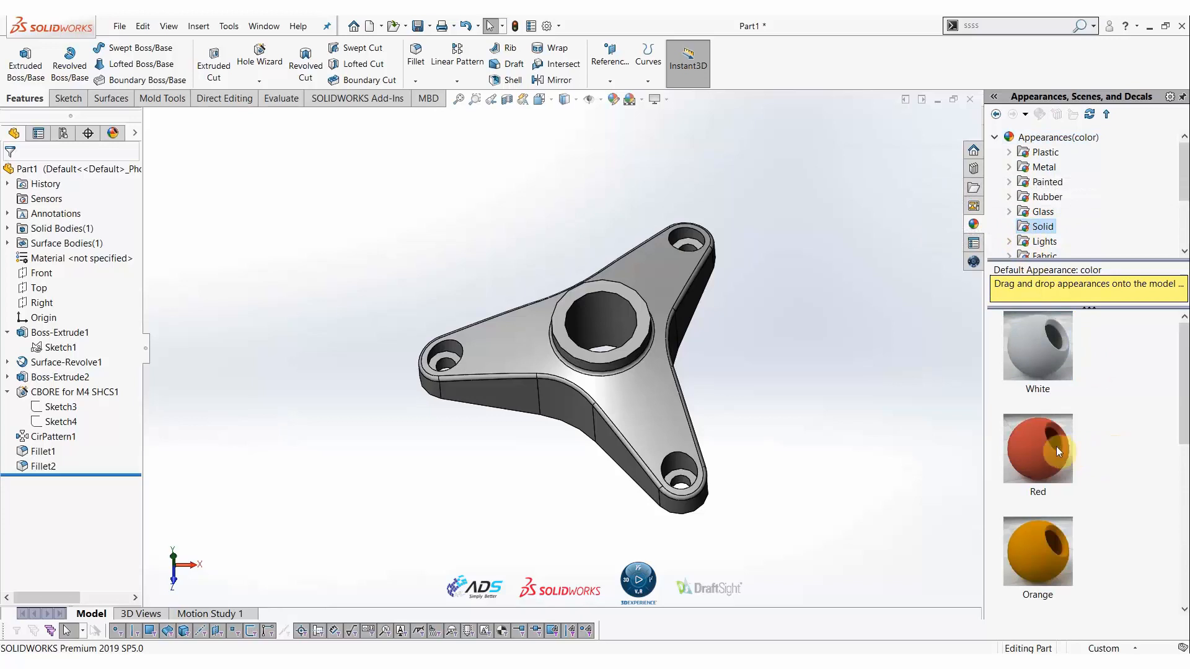
drag(1056, 447, 616, 372)
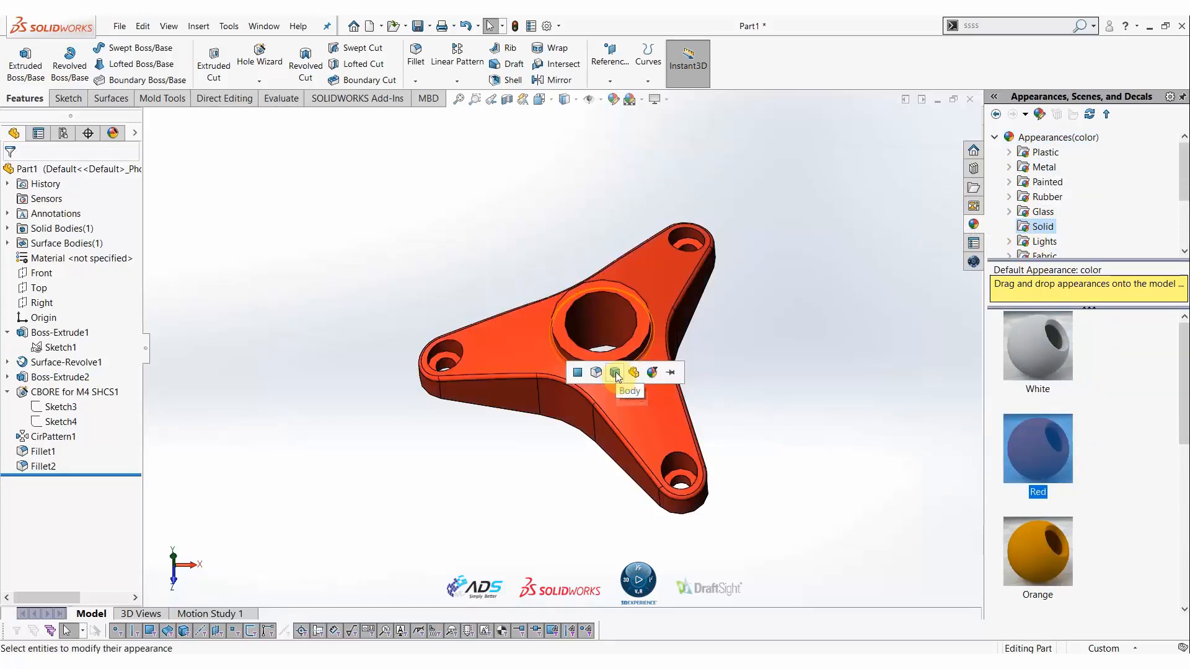
click(600, 373)
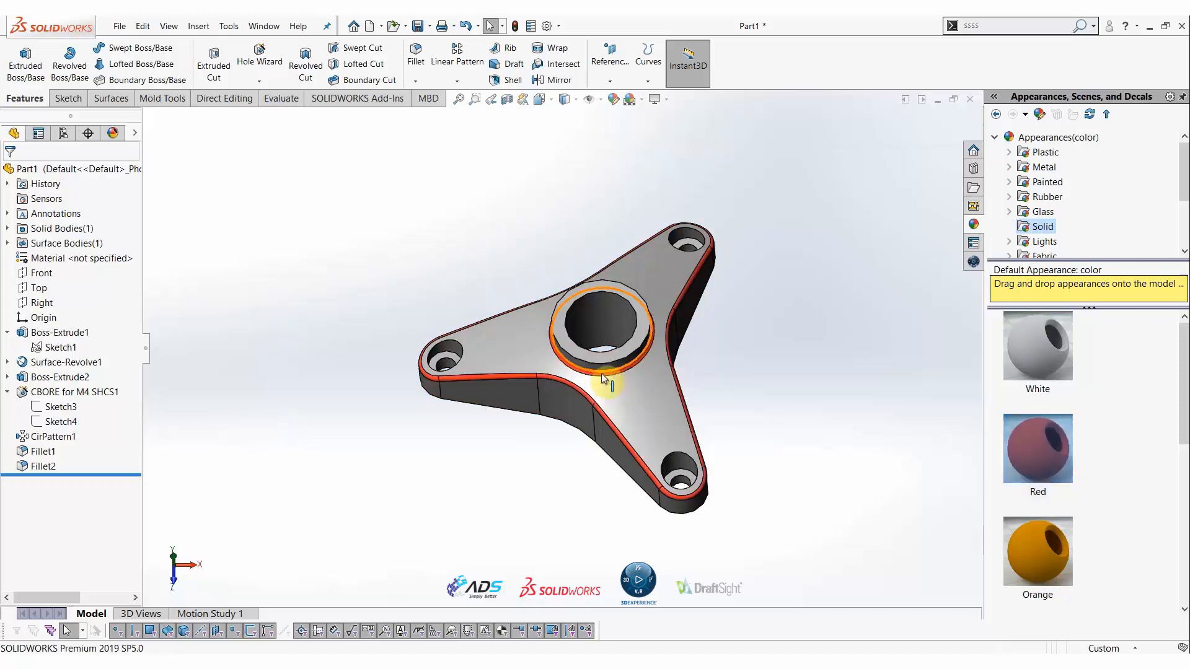
Apply the Yellow appearance from the Solid category to the whole body
scroll(1169, 484, down, 4)
scroll(1159, 478, up, 3)
scroll(1144, 487, down, 1)
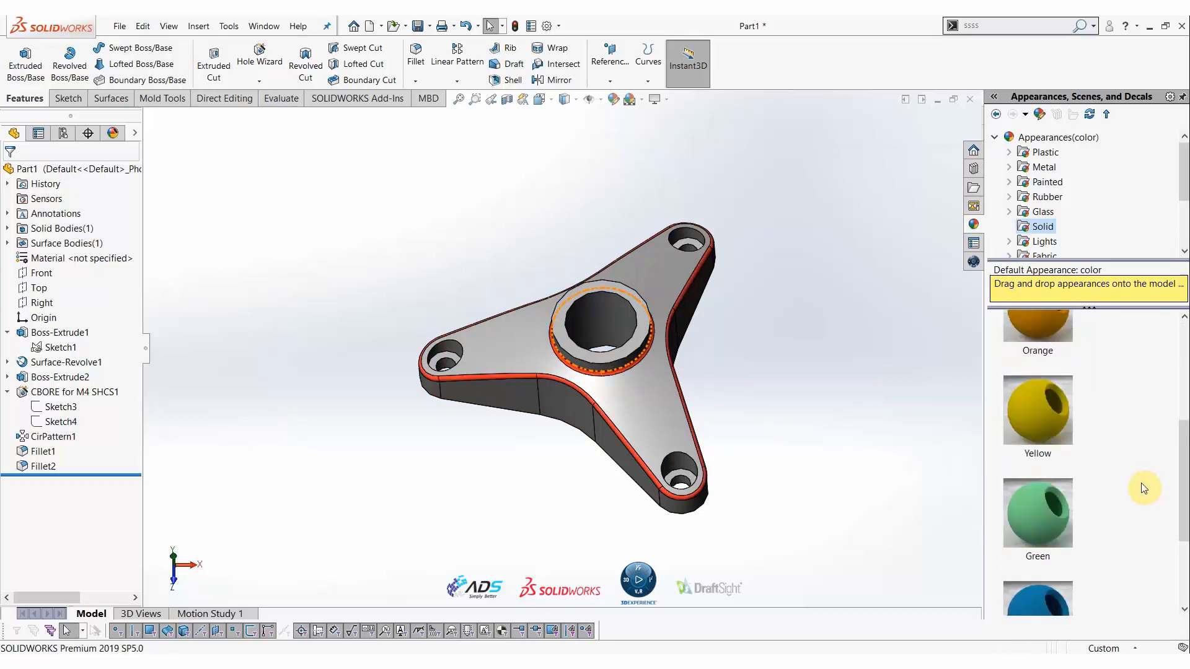
drag(1038, 433, 666, 428)
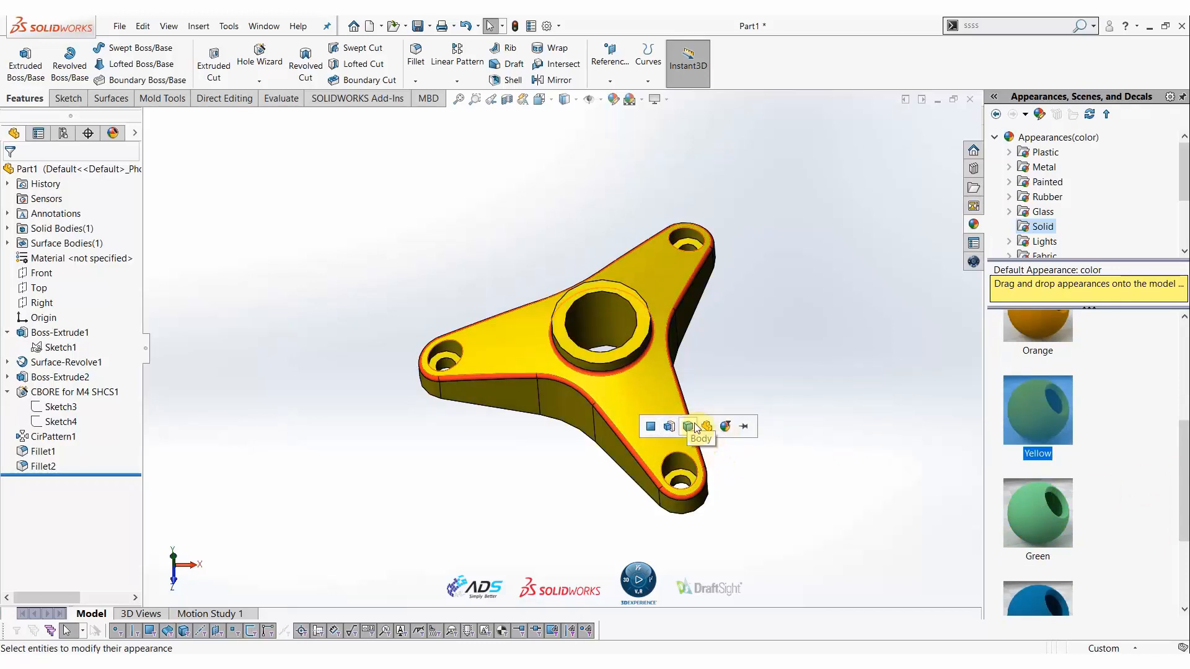
click(695, 427)
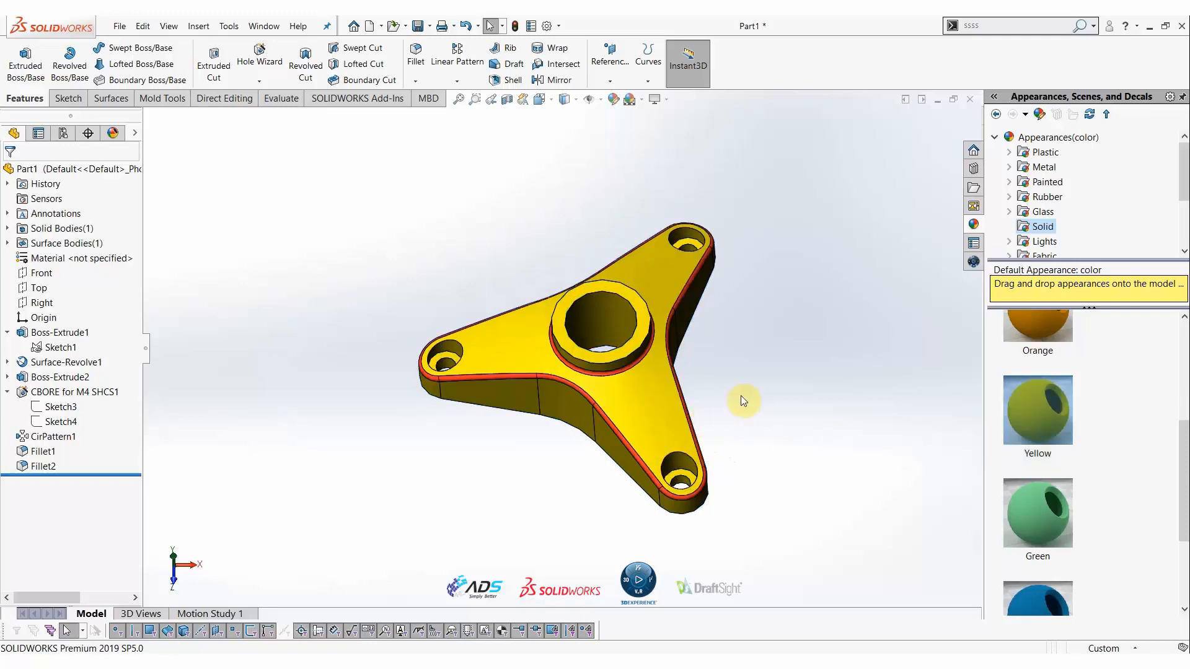
middle_drag(741, 395, 744, 360)
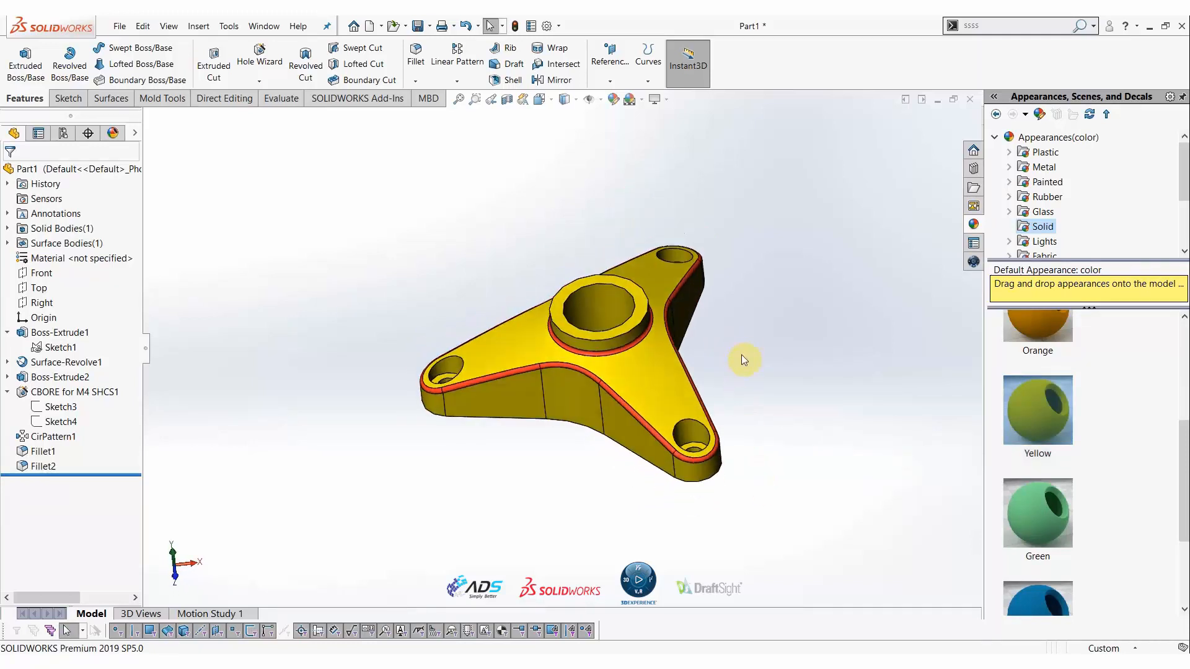
Switch to Photos, compare the model with the Phase 1 drawing, examine the Phase 2 drawing's revisions, and return to SOLIDWORKS
mouse_move(288, 662)
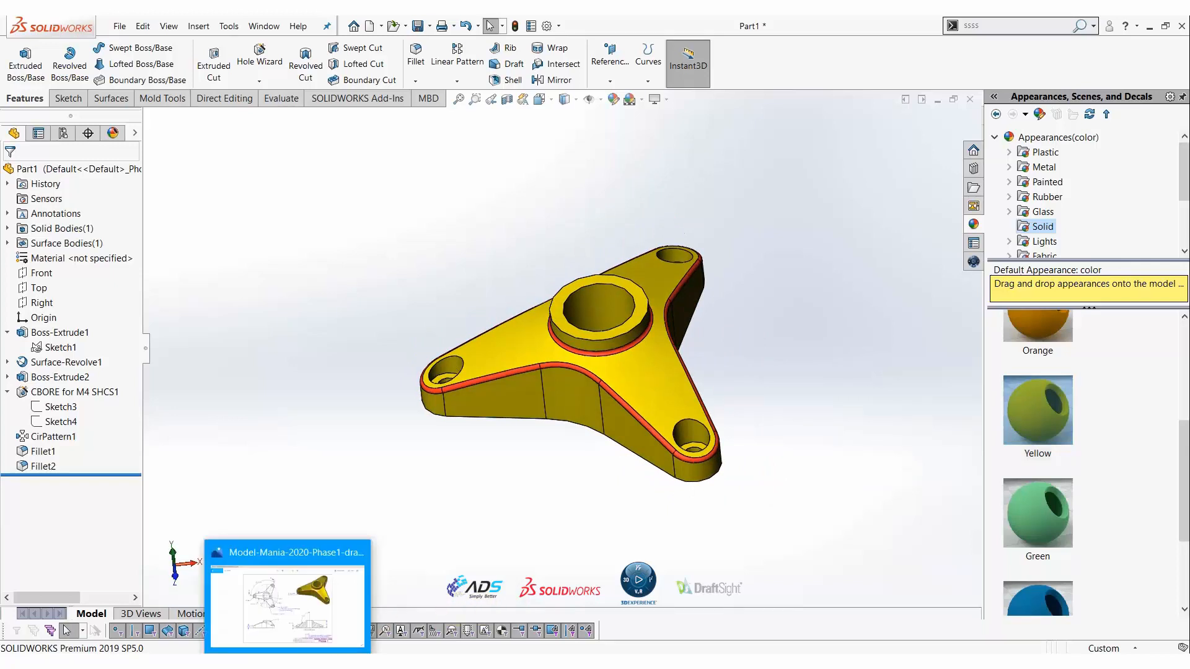
click(287, 604)
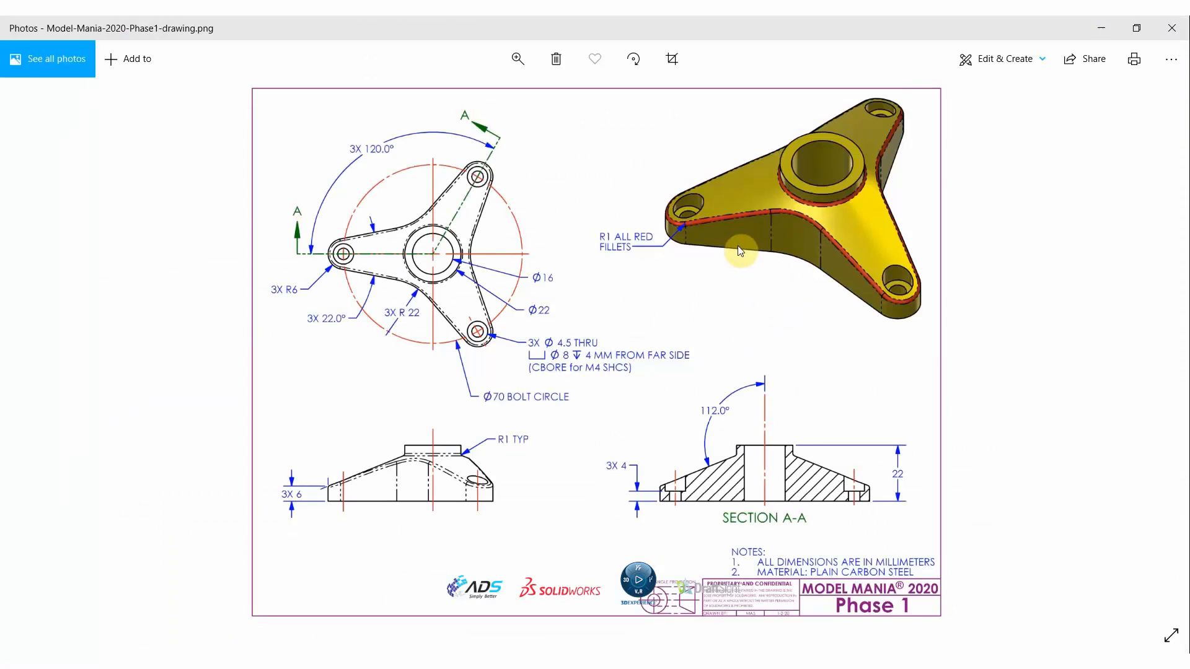
key(Right)
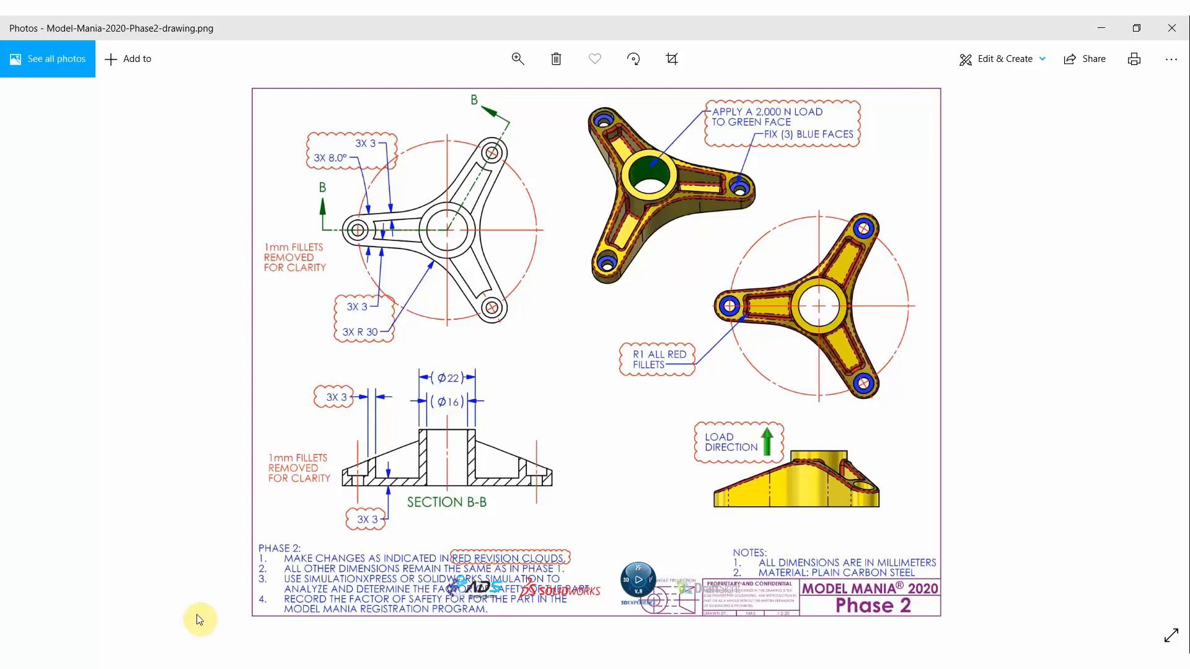
click(253, 662)
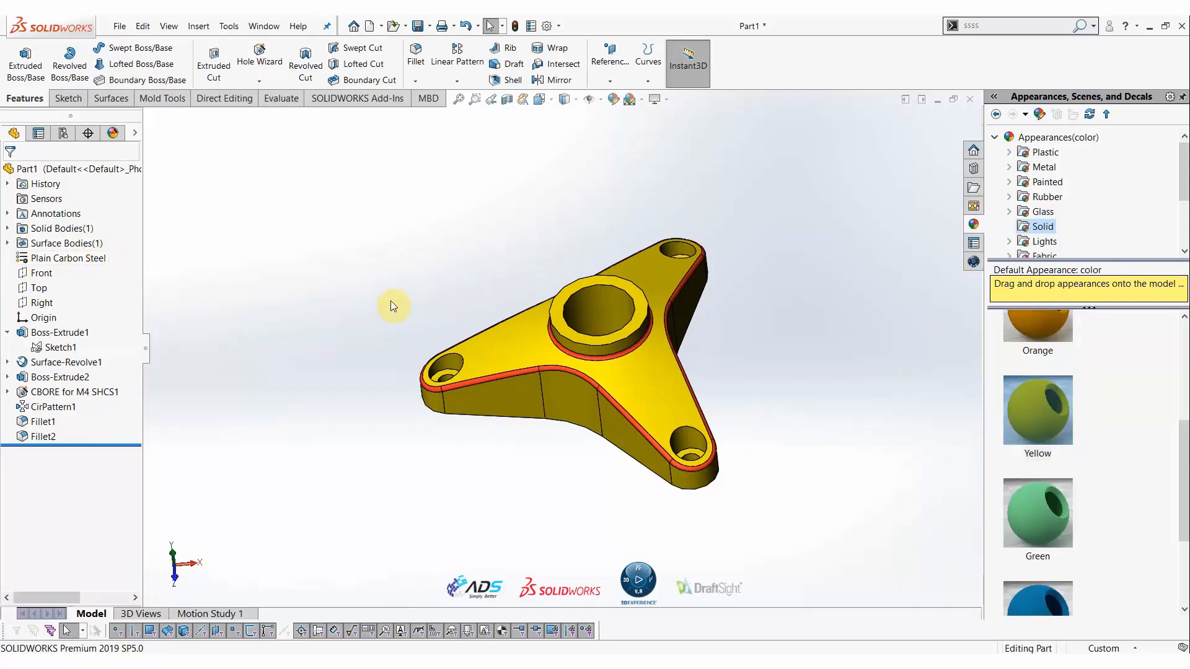
Set the arm's taper angle in Boss-Extrude2 to 8 degrees and continue the rebuild, ignoring the Fillet1 error
click(46, 377)
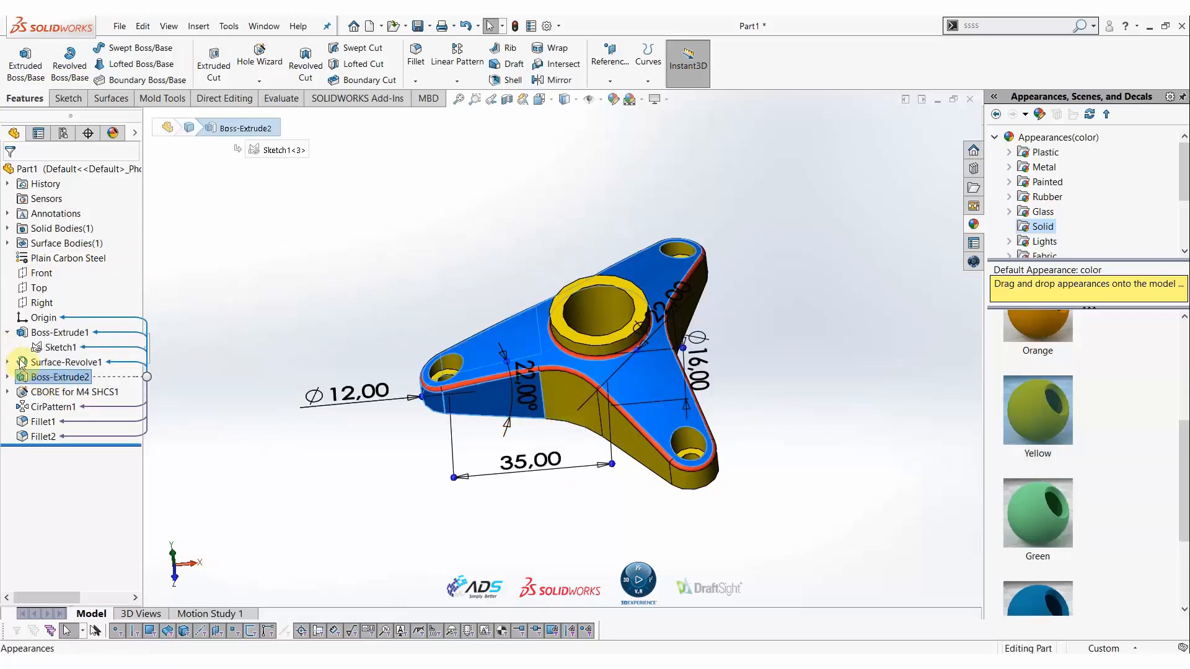
double_click(530, 394)
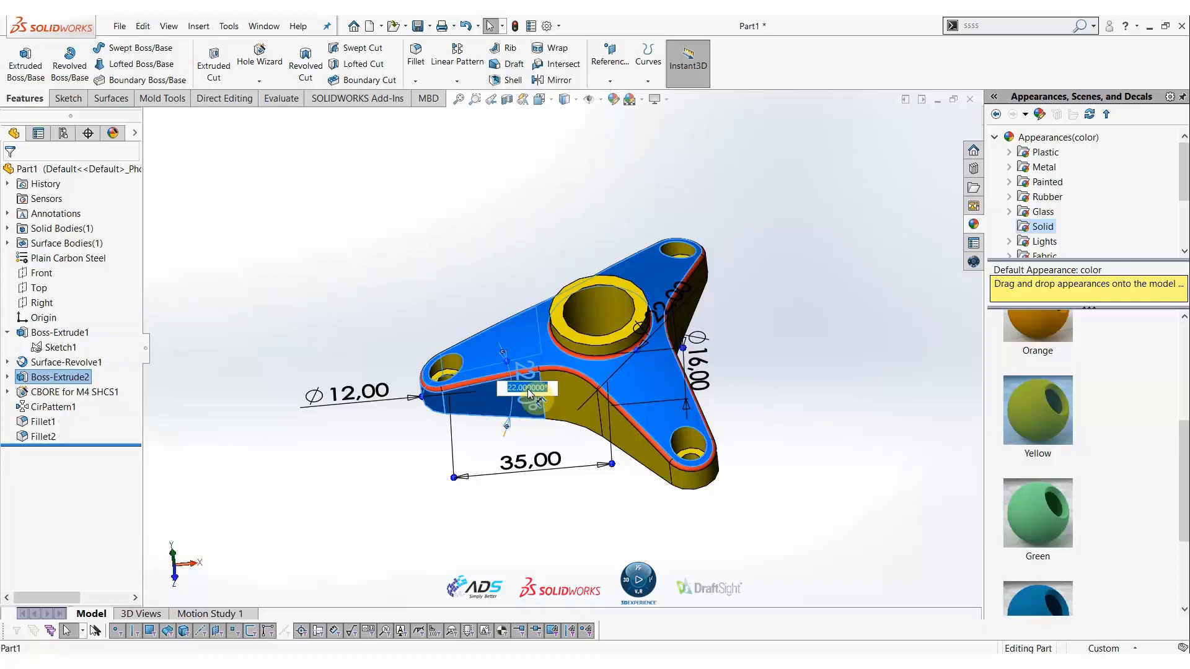
text(8)
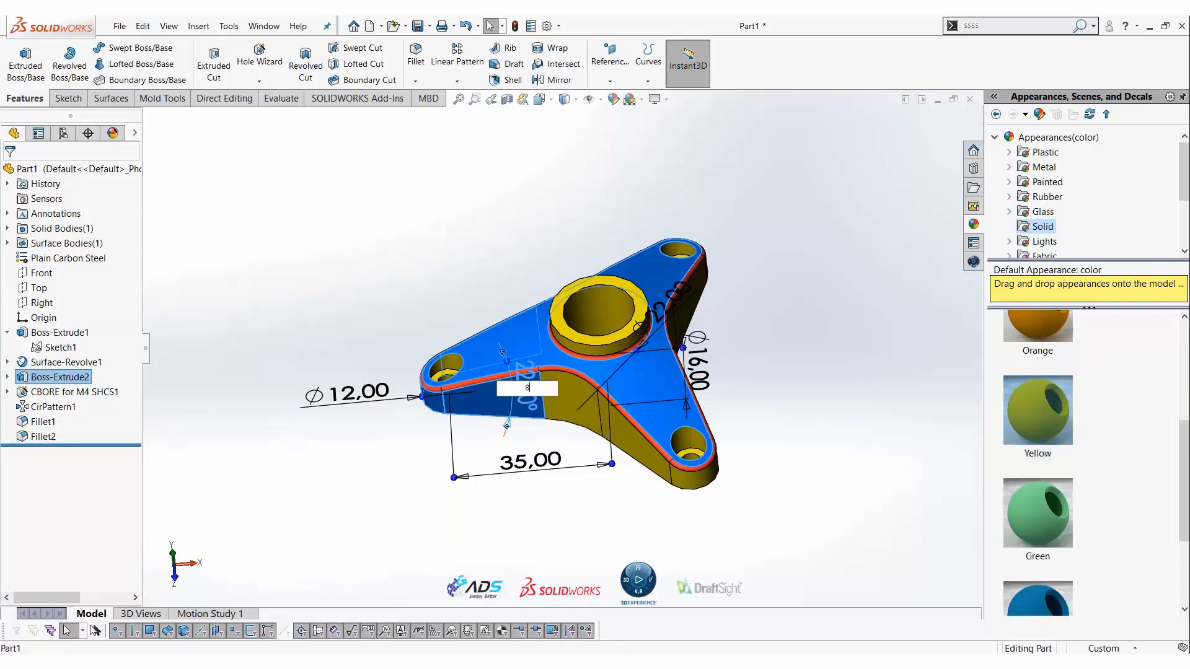
key(Return)
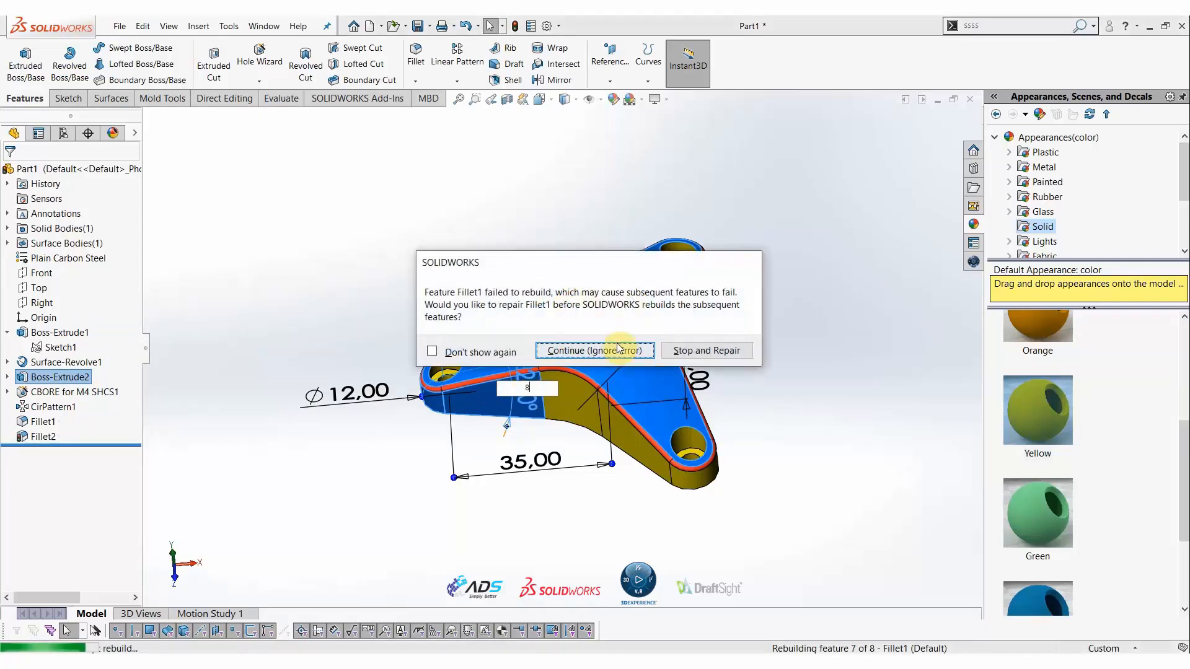
click(620, 349)
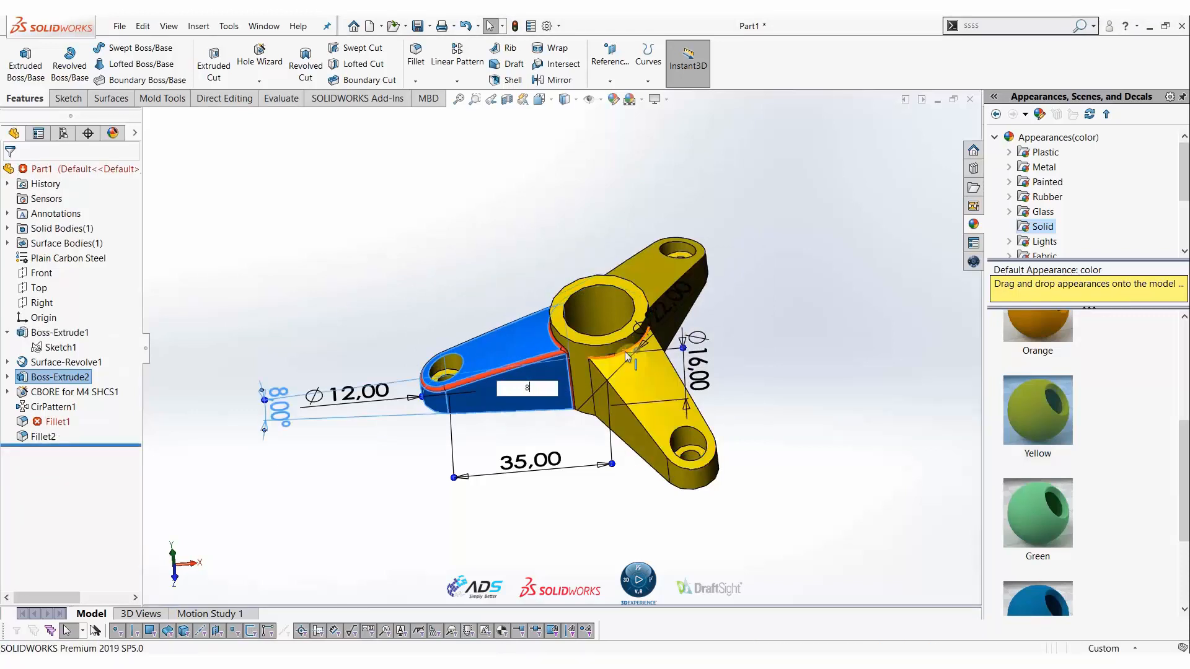
click(571, 533)
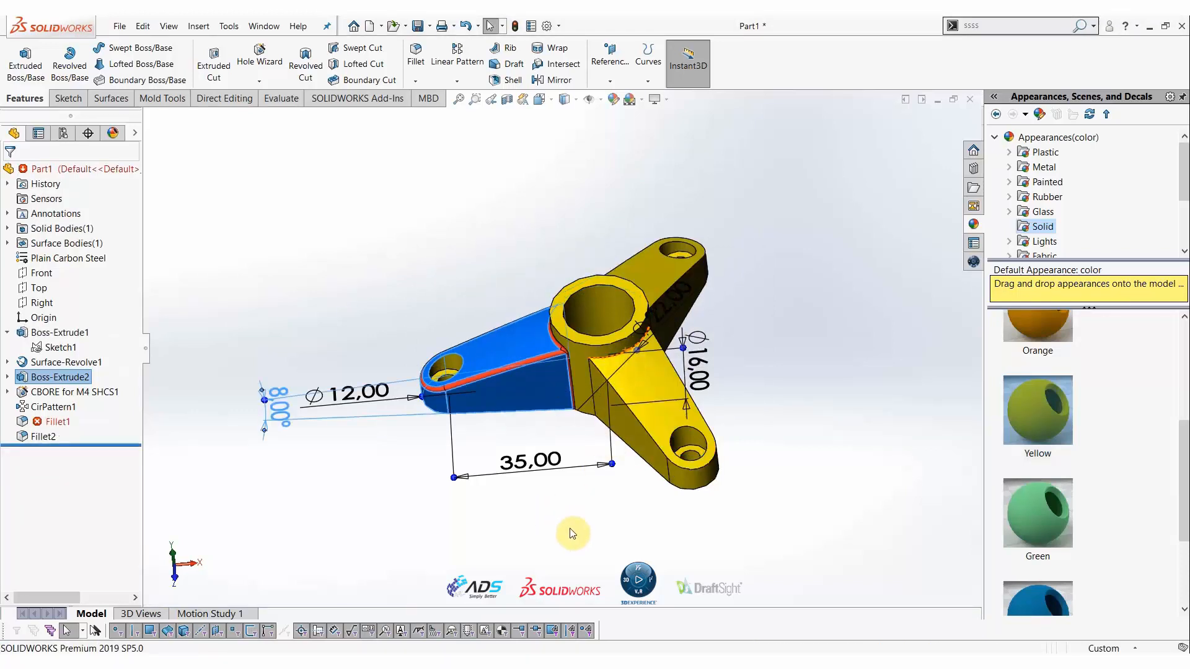
click(570, 525)
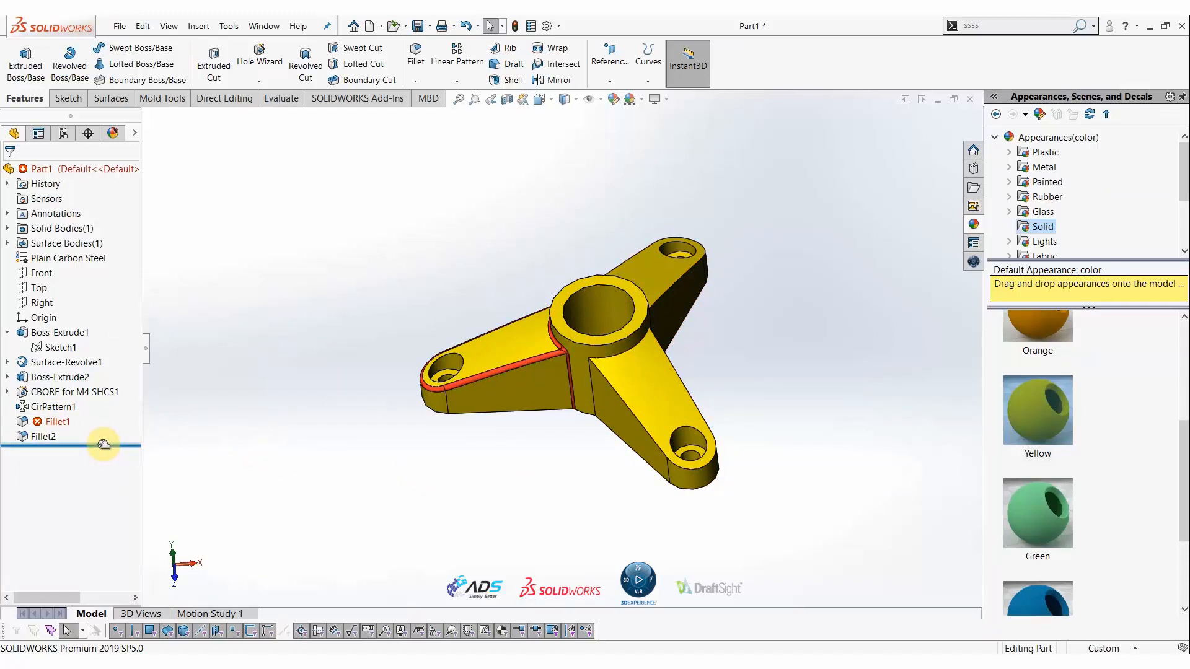
Roll the model back to before Fillet1 and shell it 3 mm thick, removing the three arms' sloped upper faces
drag(101, 444, 134, 424)
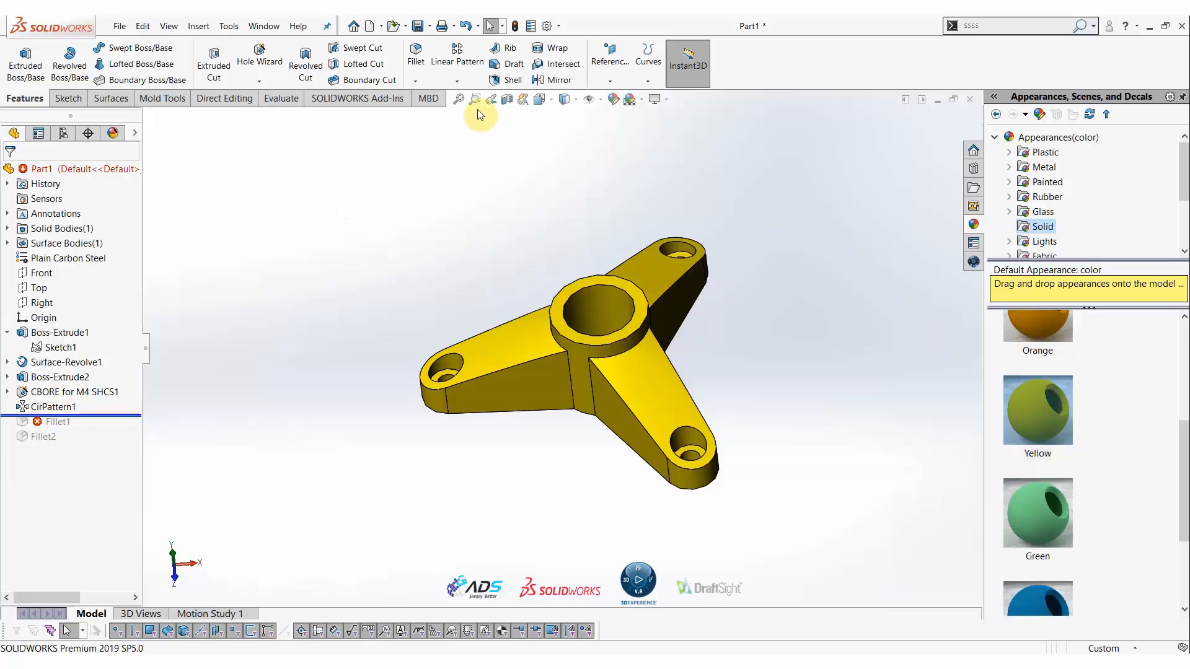
click(495, 82)
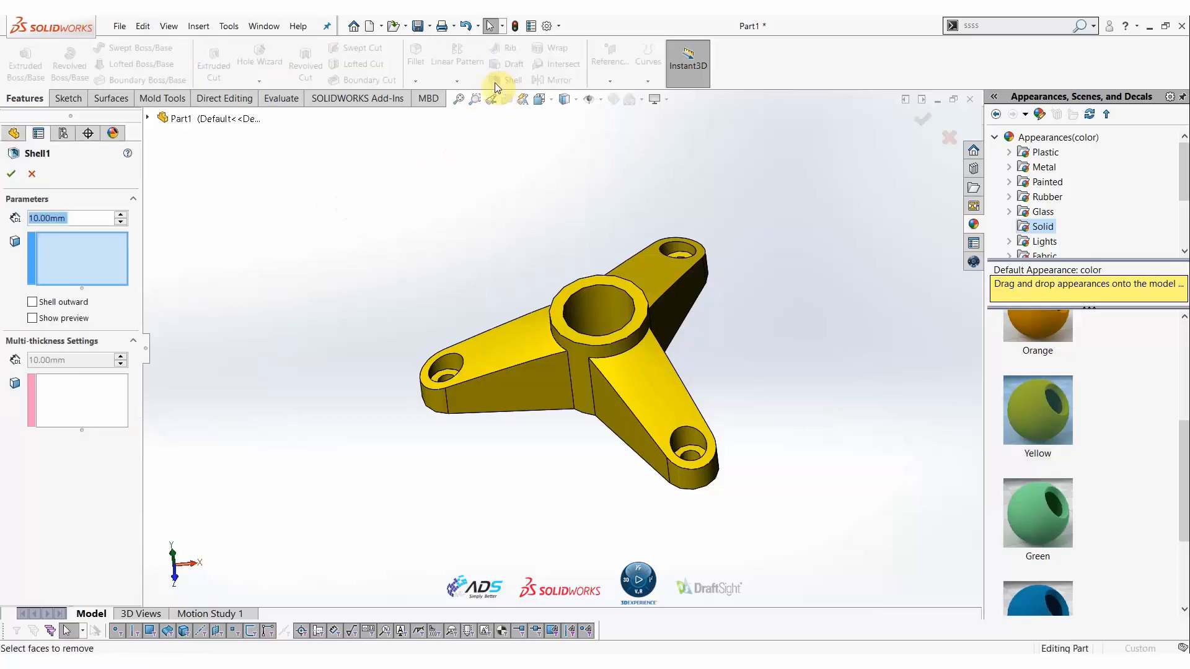
click(512, 354)
click(660, 274)
click(656, 375)
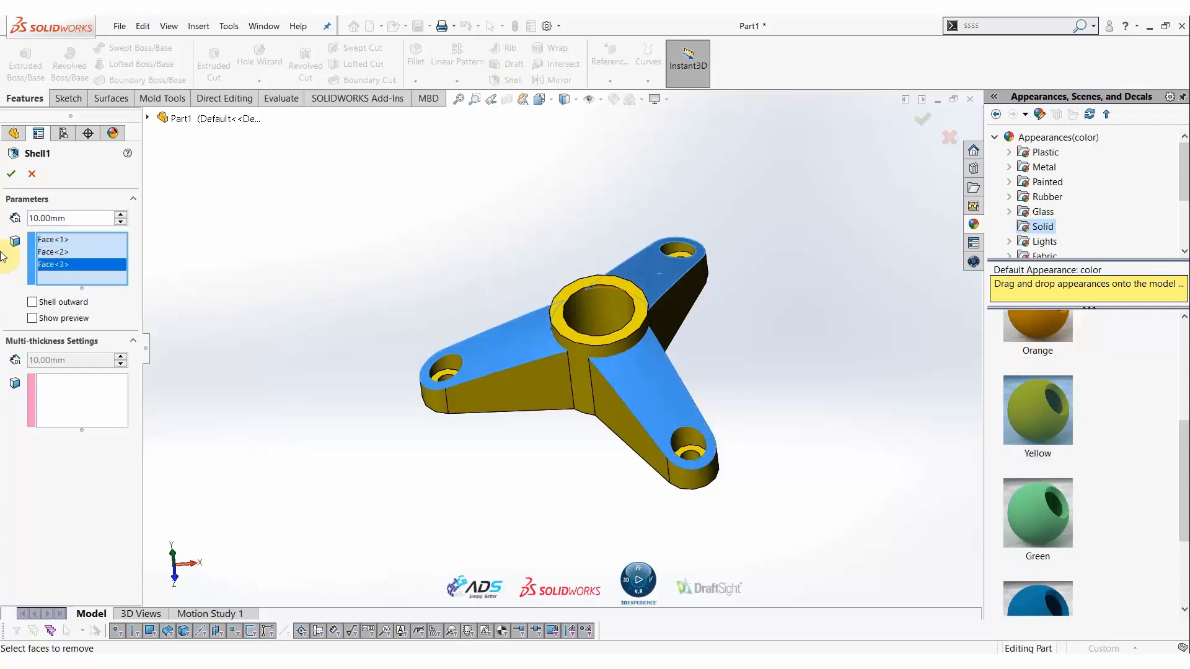
double_click(72, 218)
text(3)
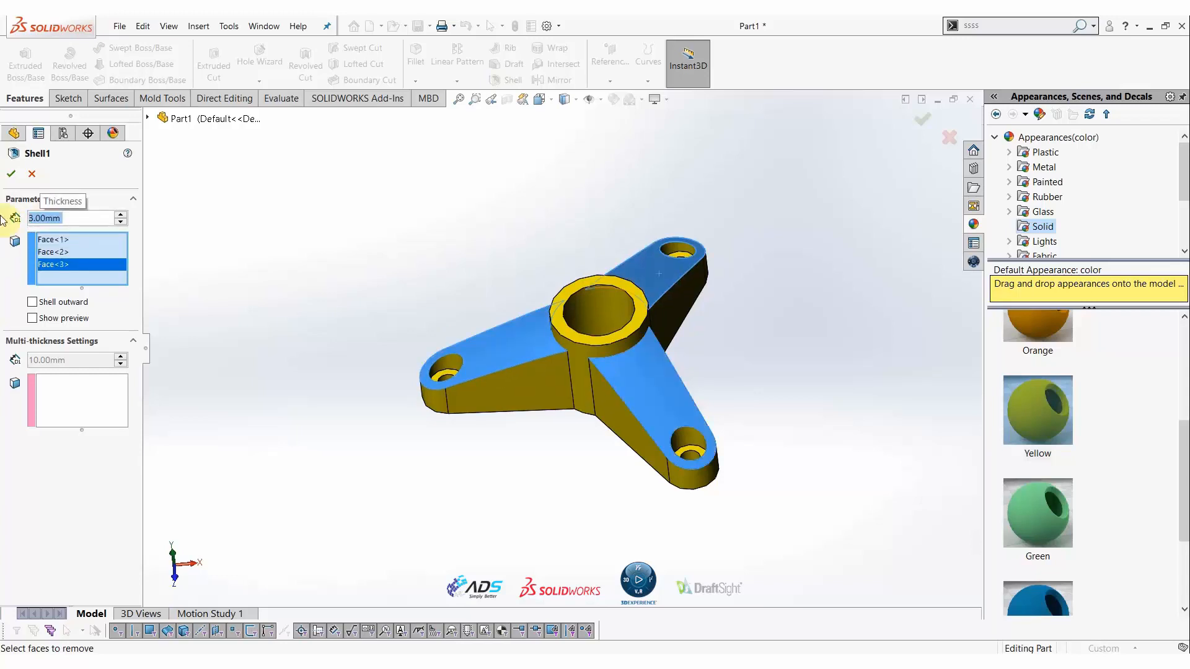
click(58, 319)
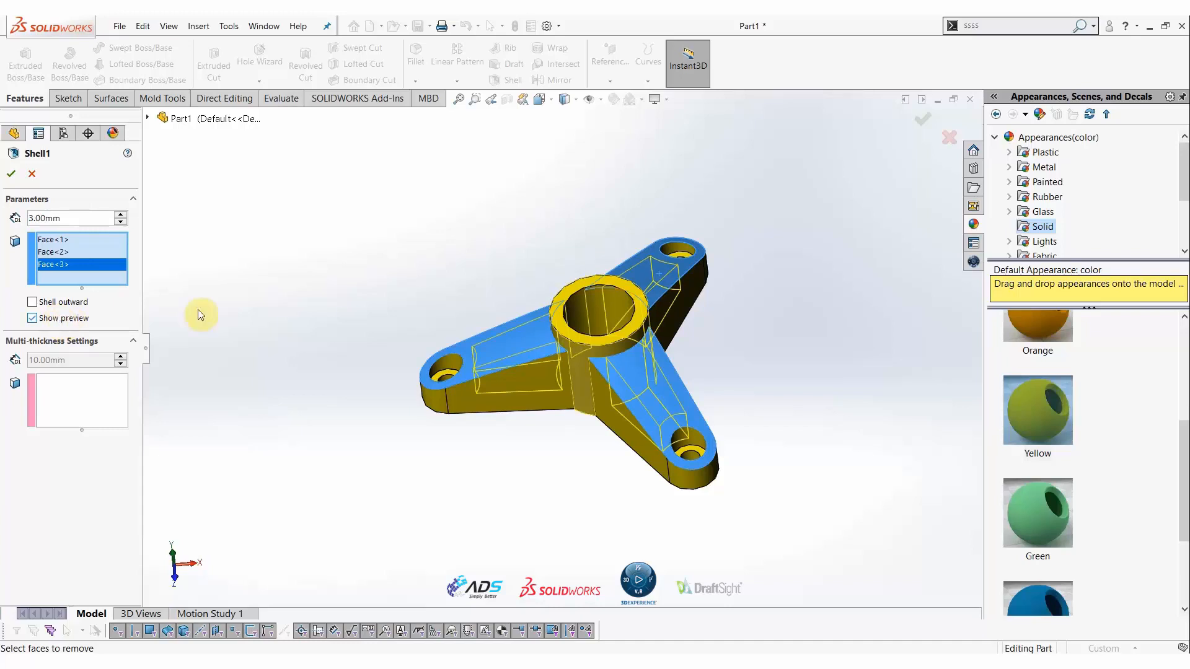
click(12, 176)
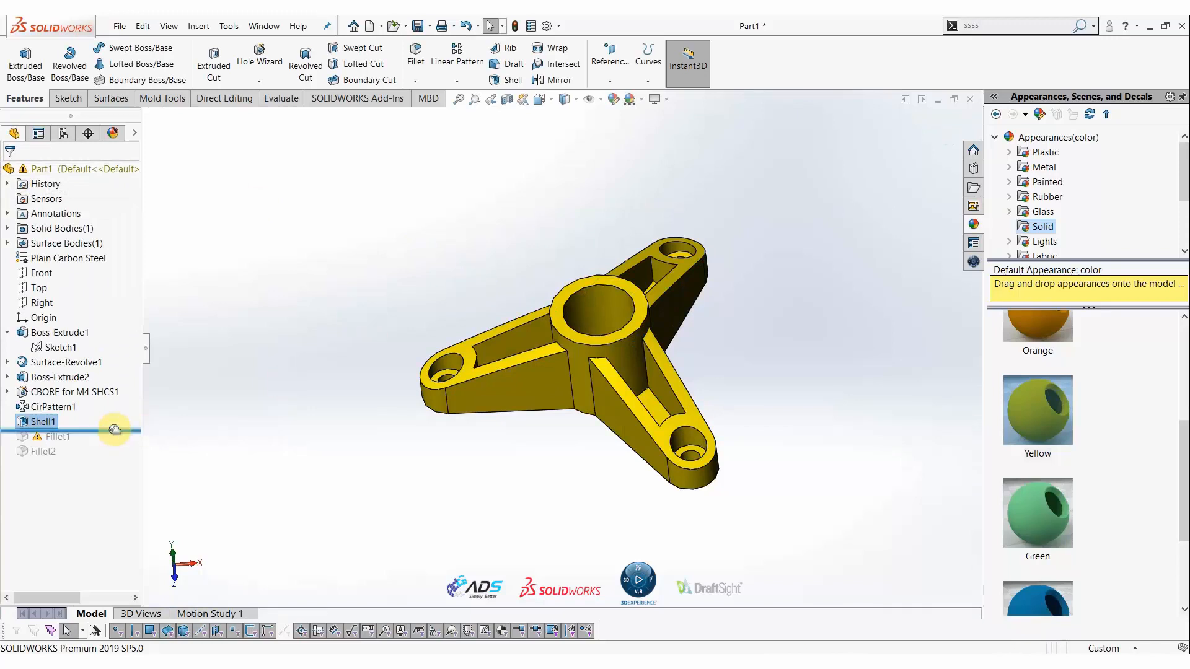
Roll the model forward past Fillet1 and suppress that failed fillet
drag(114, 430, 112, 442)
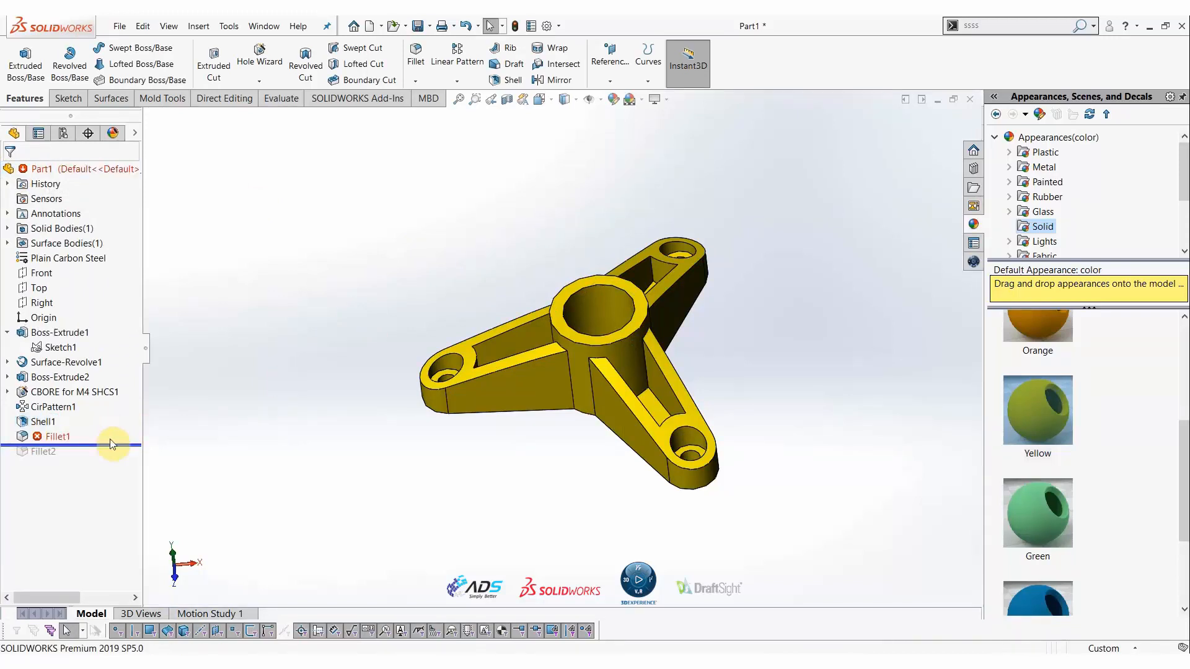
click(57, 438)
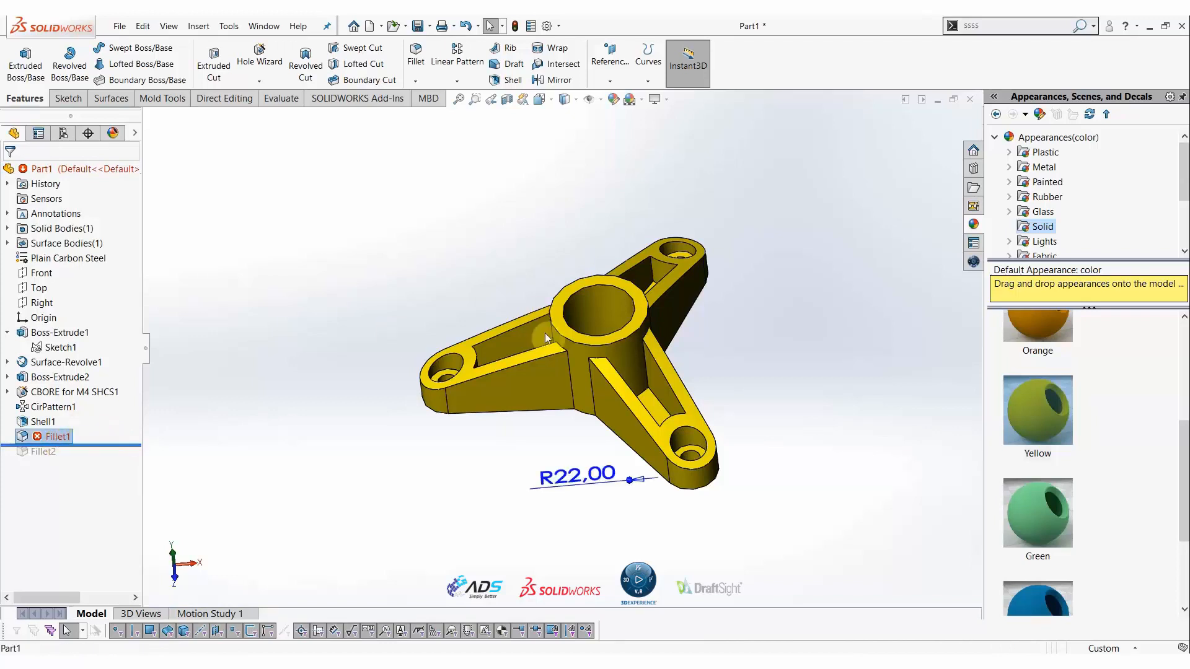
mouse_move(545, 378)
middle_down()
mouse_move(558, 352)
mouse_move(547, 364)
middle_up()
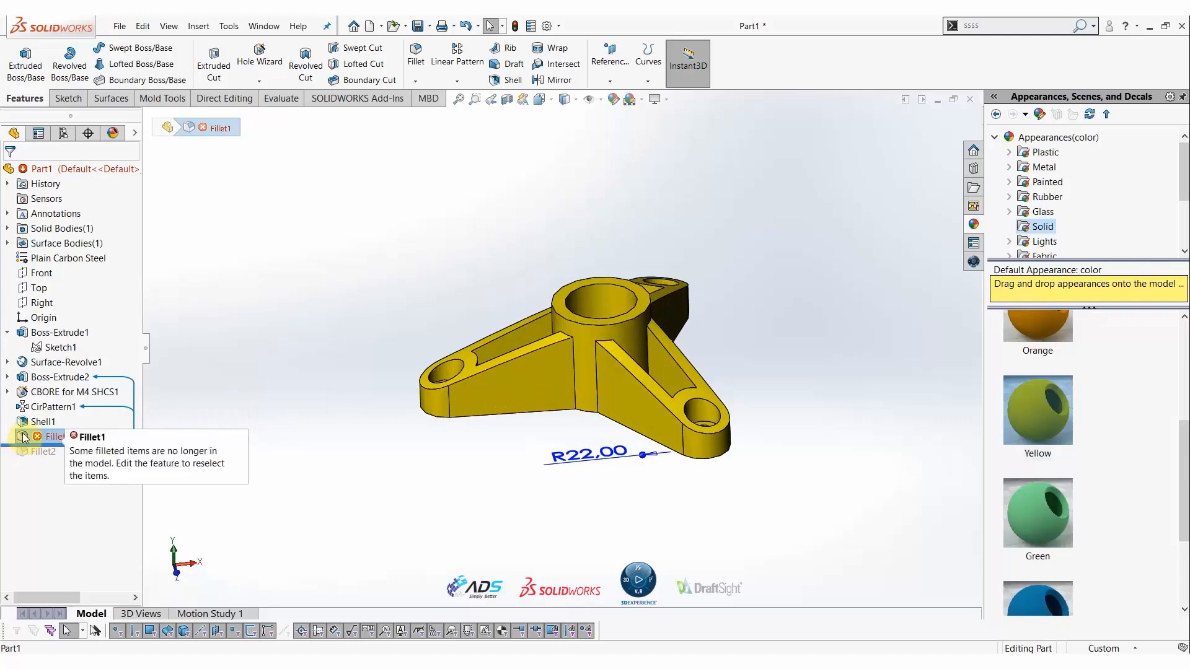
click(329, 531)
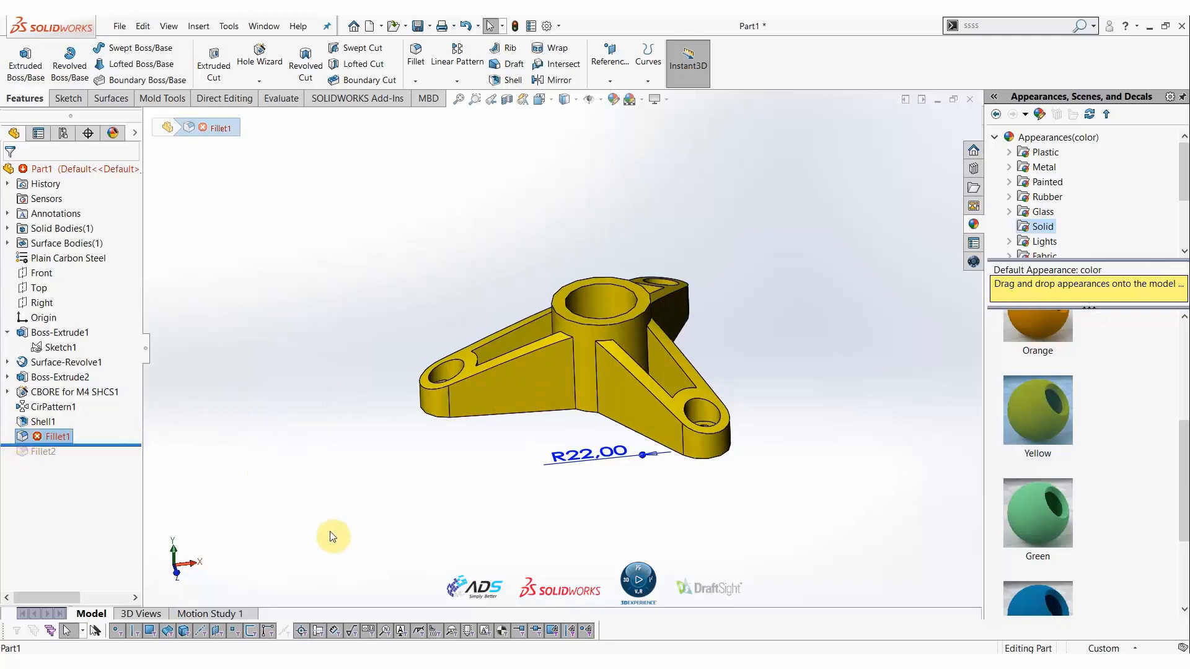
click(27, 437)
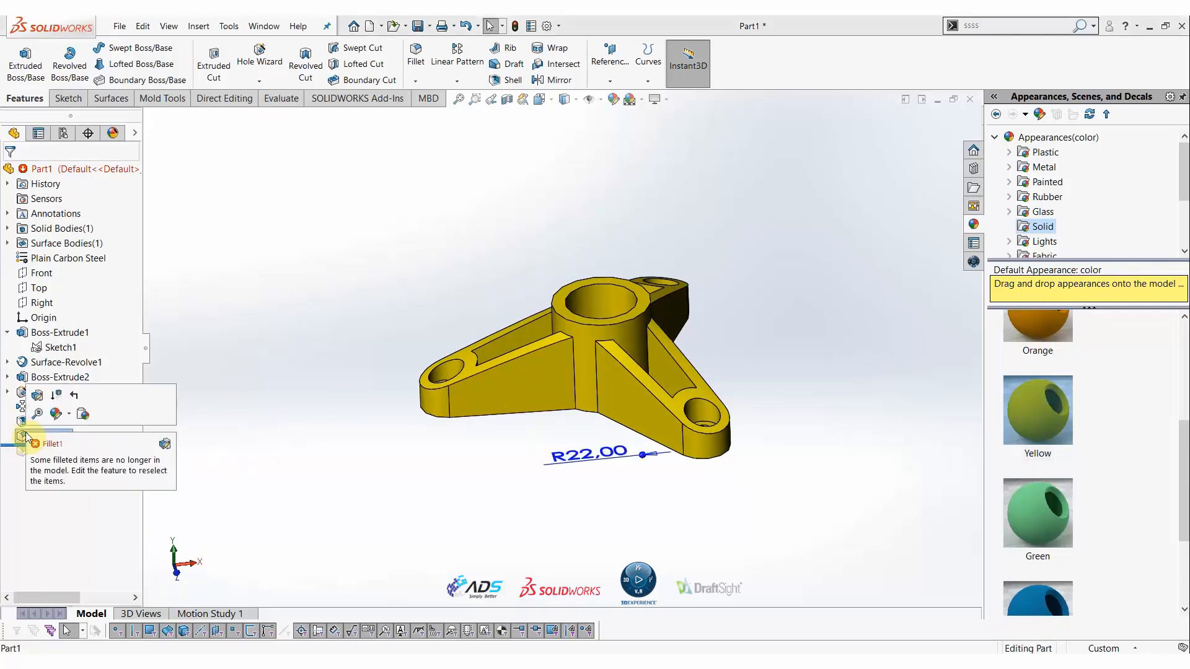
click(55, 401)
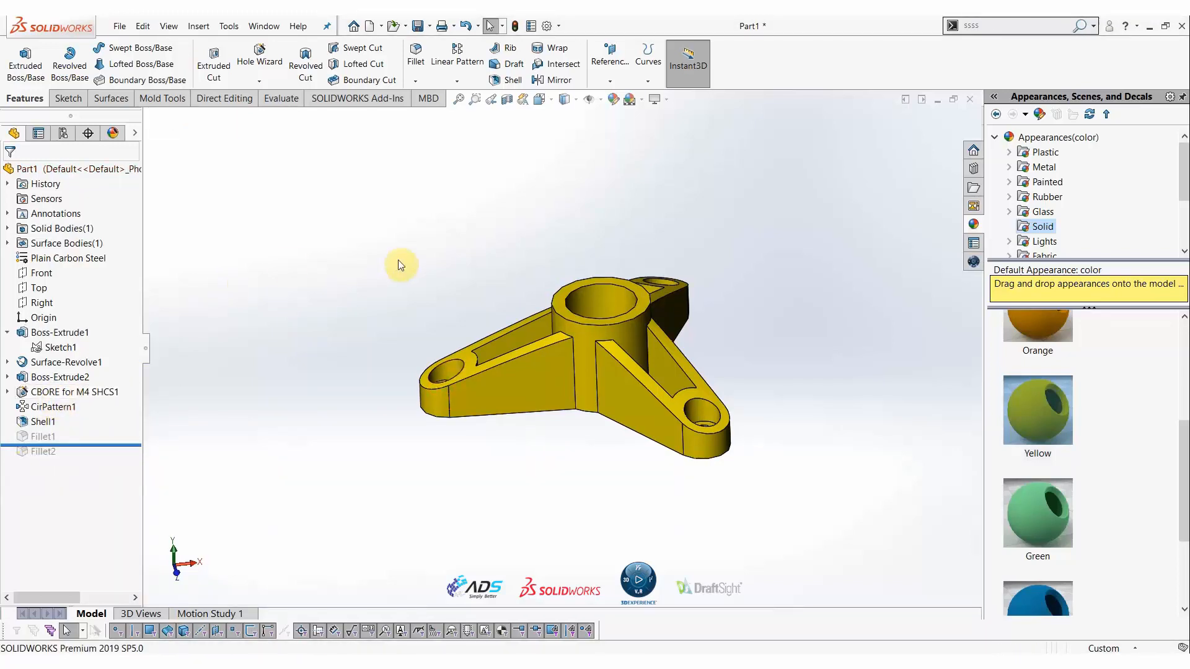
Create a 30 mm face fillet between the facing side faces of the two front arms
click(415, 57)
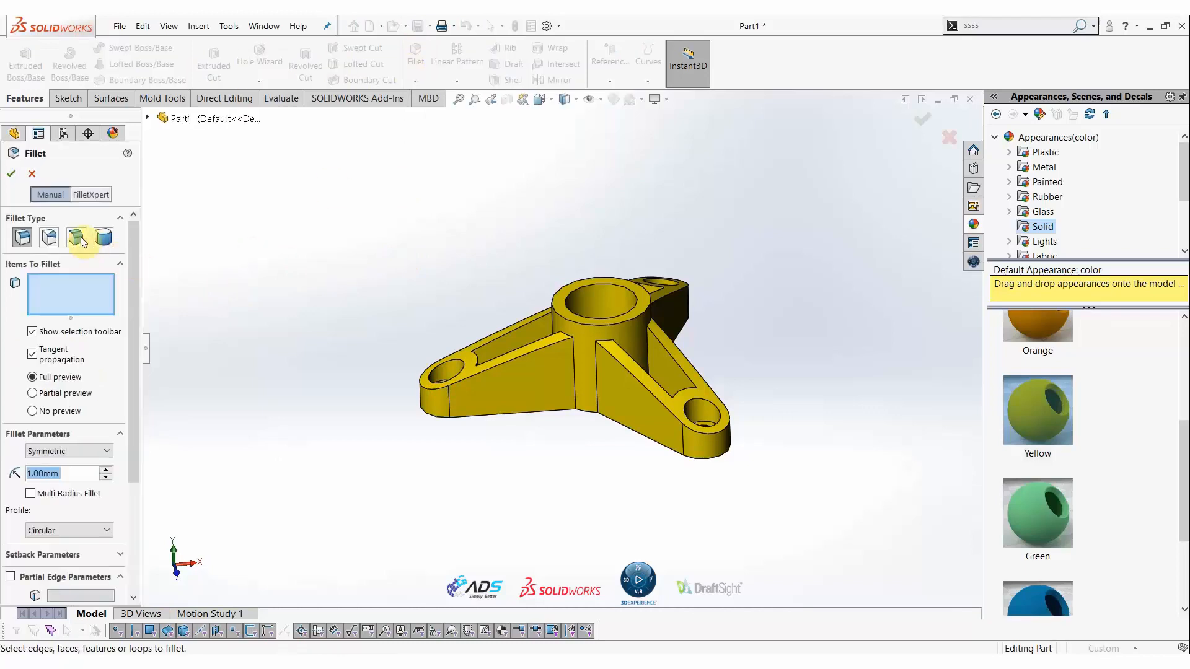
click(80, 237)
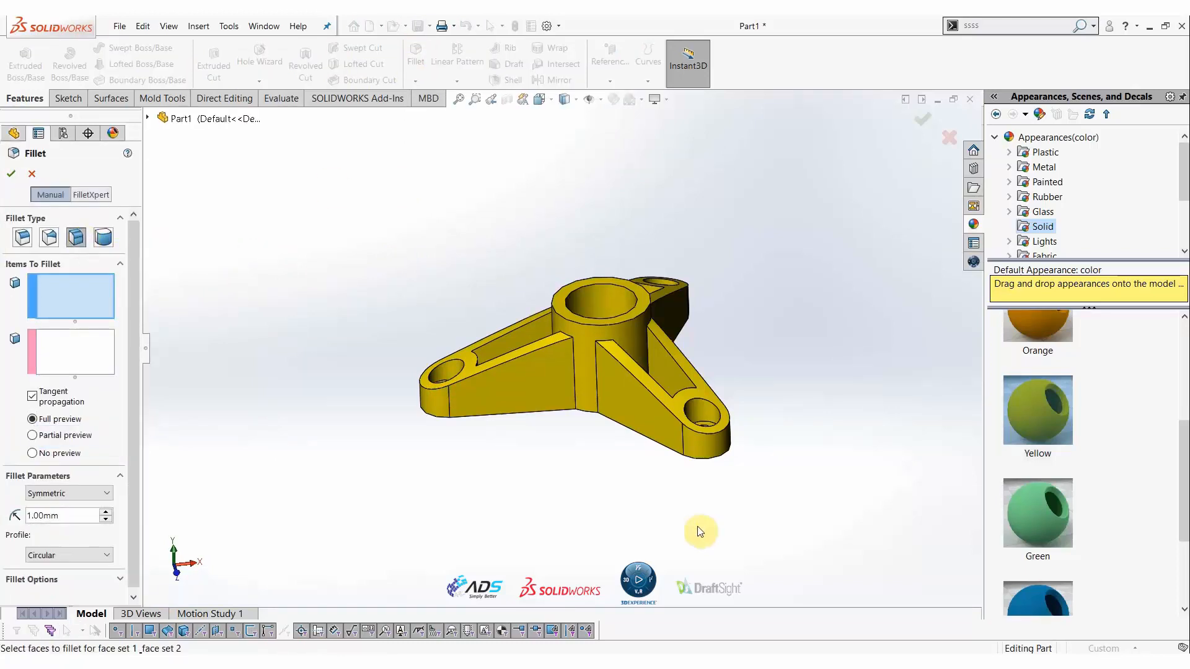
click(551, 384)
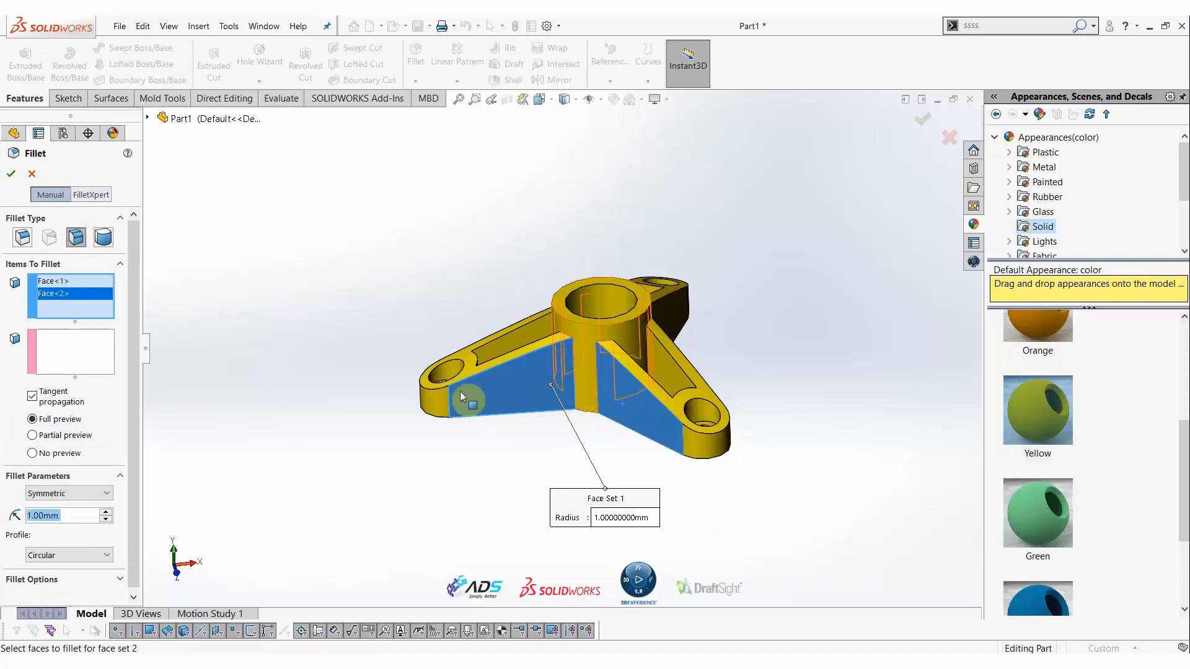
right_click(71, 290)
click(91, 313)
click(110, 341)
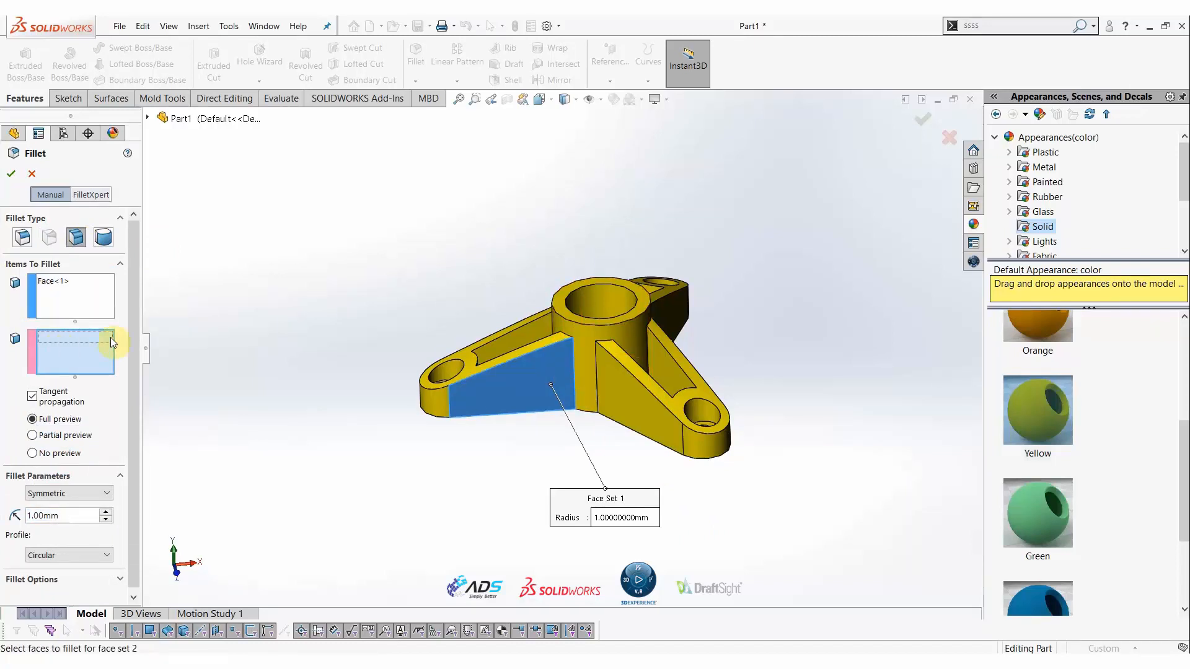
click(639, 404)
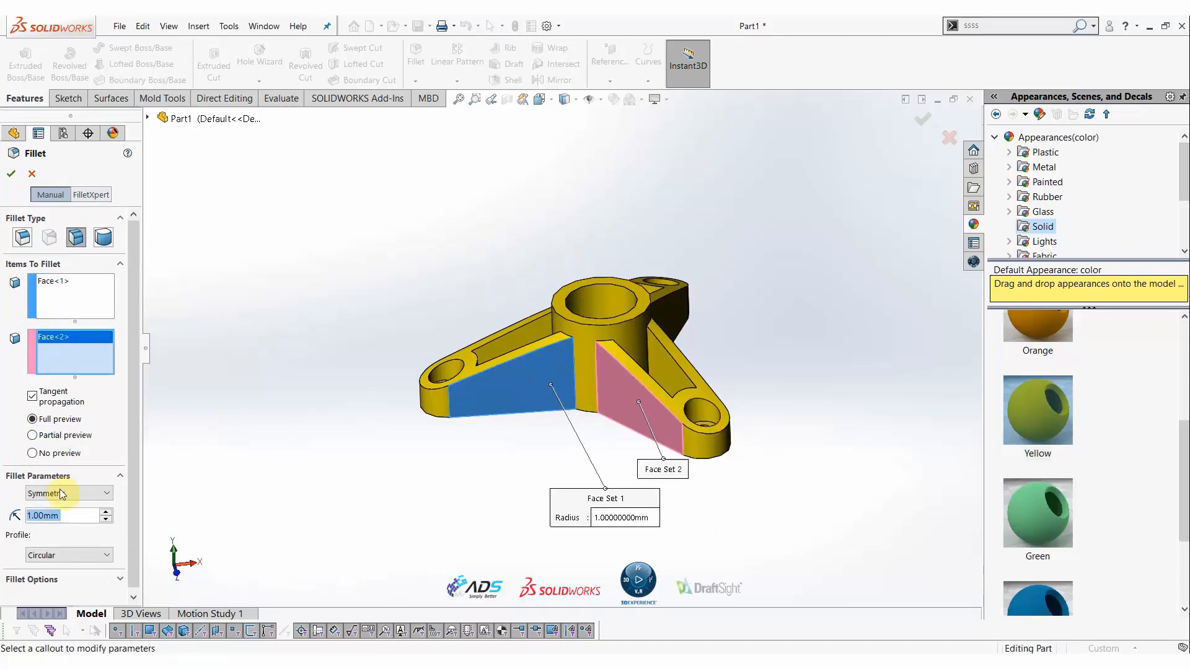
text(30)
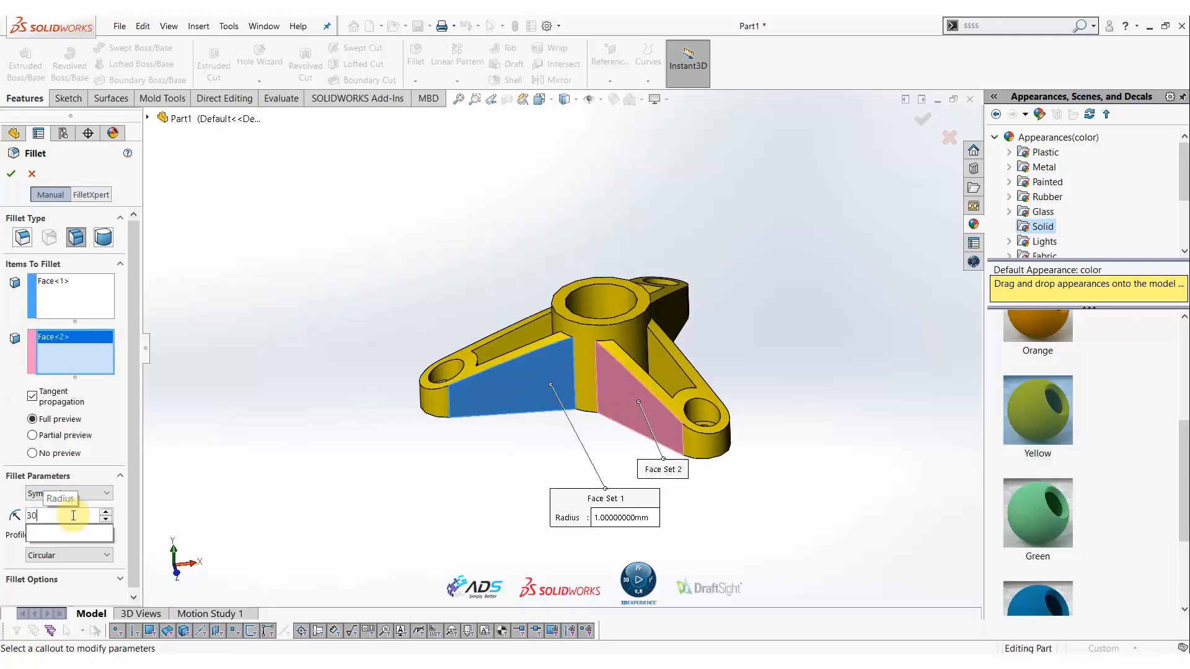
key(Return)
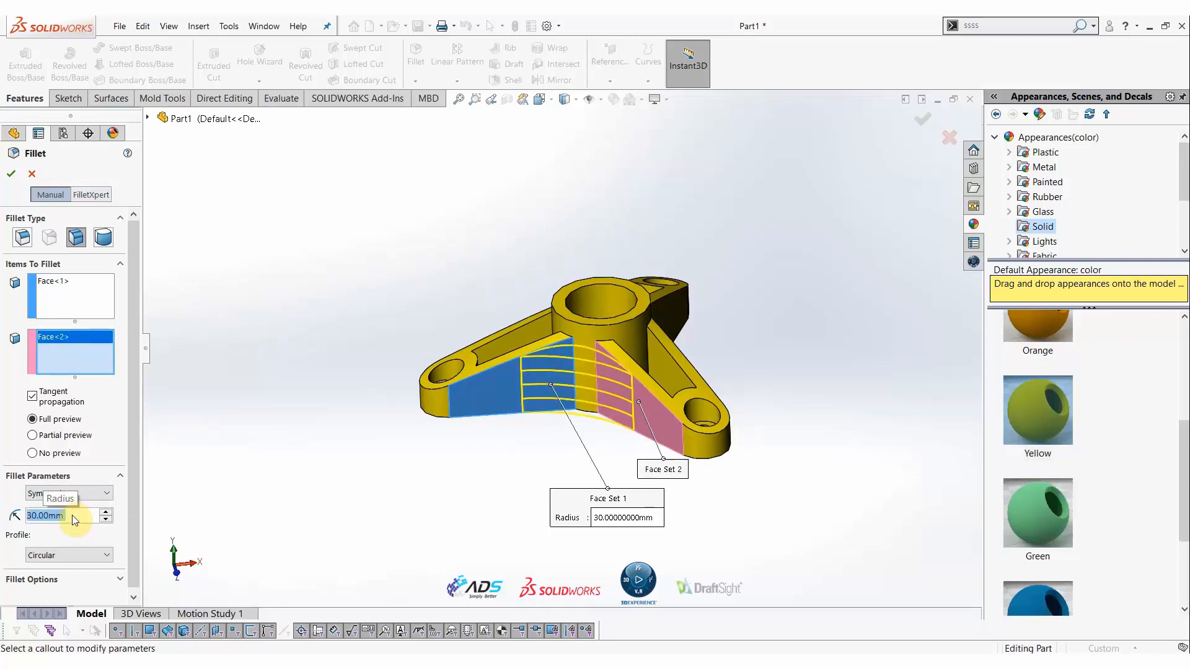
click(11, 174)
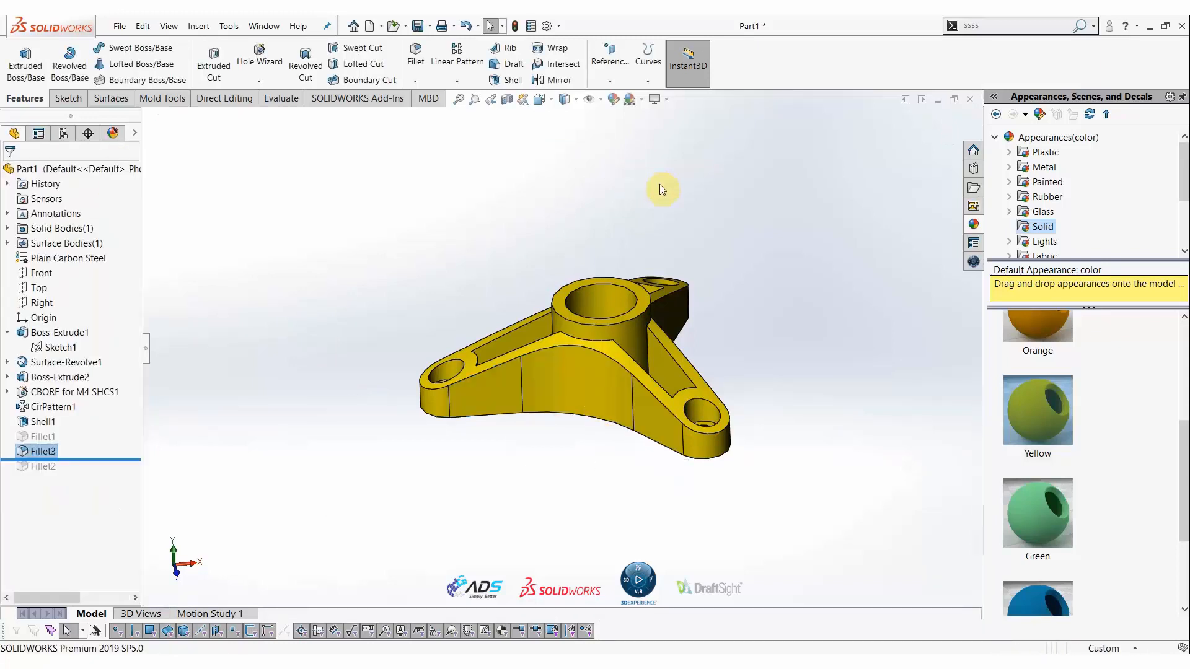
Add a second 30 mm face fillet between the facing side faces of the next pair of arms
click(416, 53)
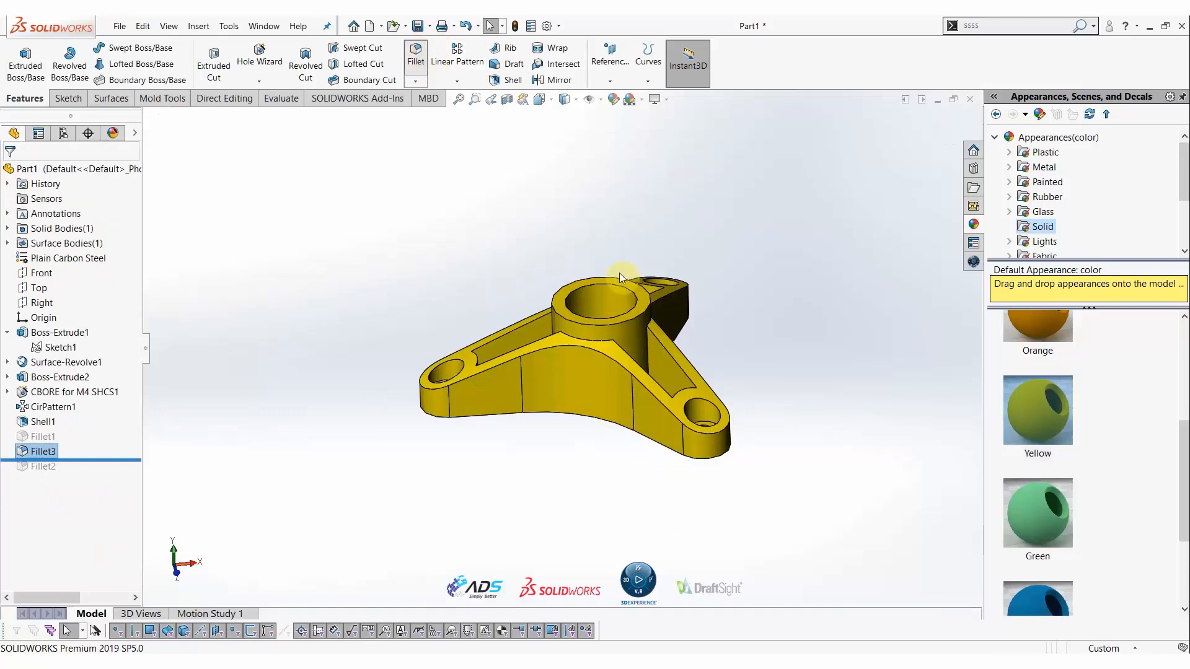
middle_drag(690, 329, 523, 417)
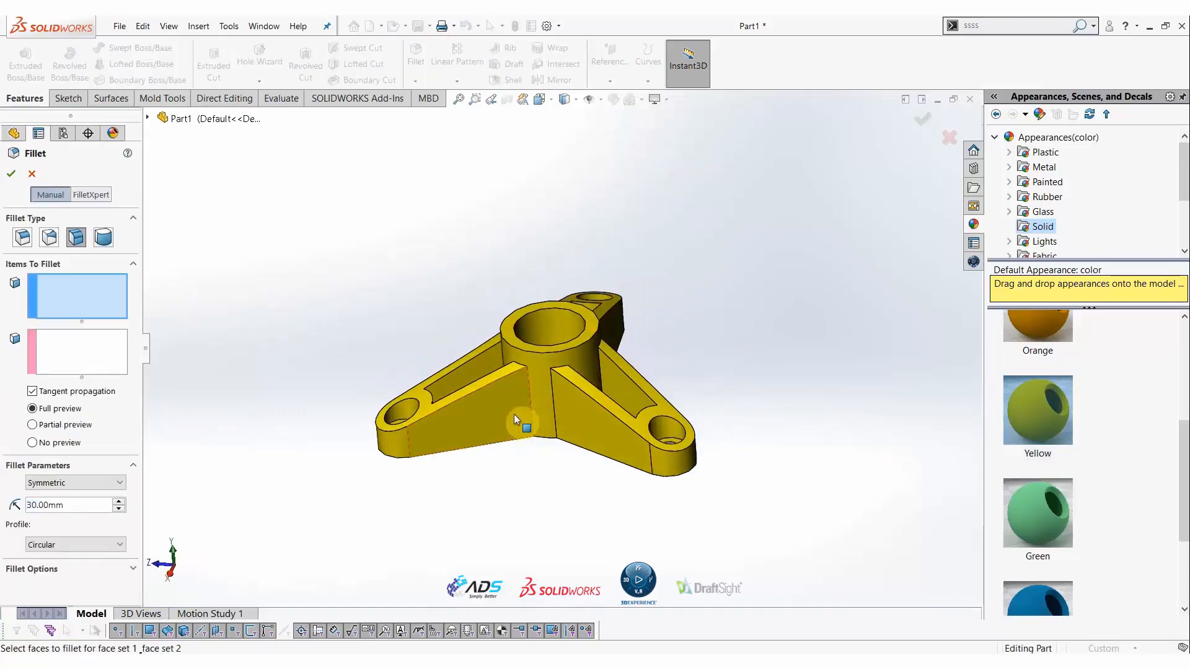
click(513, 413)
click(571, 414)
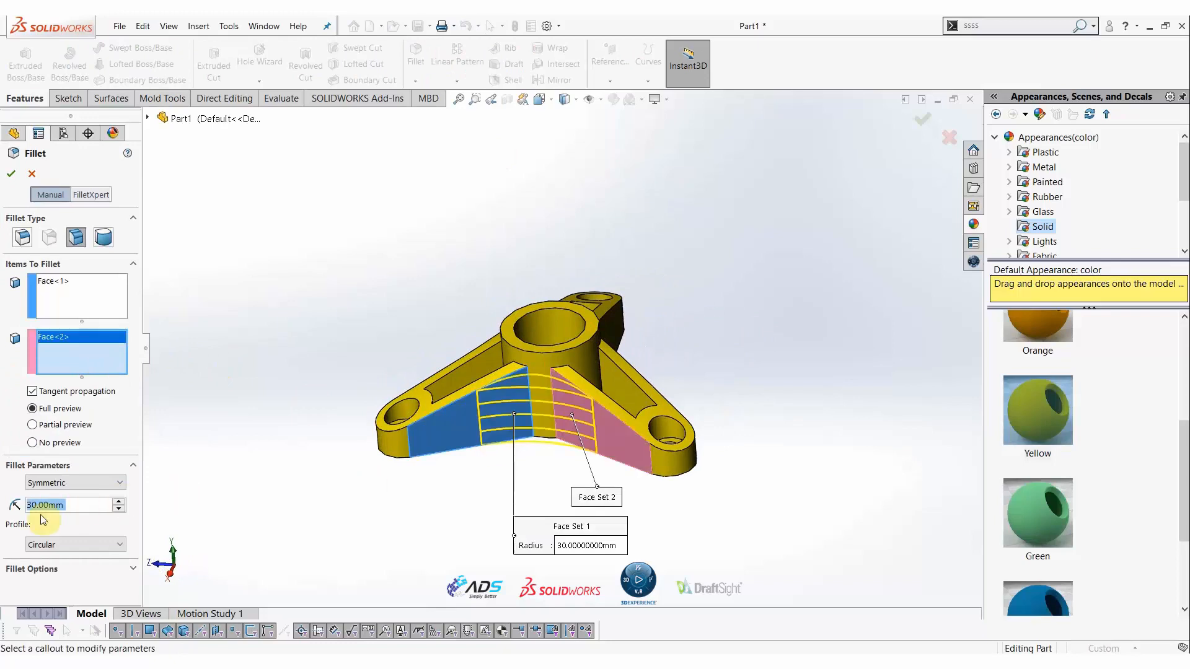
click(18, 171)
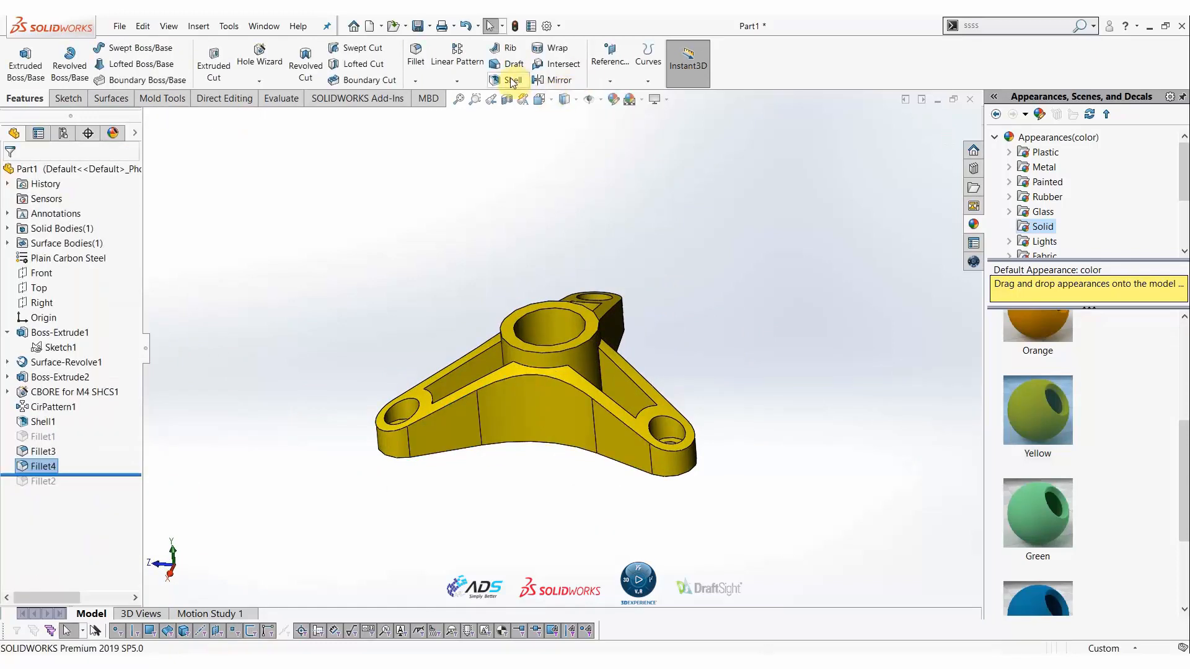
Add a third 30 mm face fillet between the facing side faces of the remaining pair of arms
middle_drag(686, 382, 518, 366)
click(482, 387)
click(112, 355)
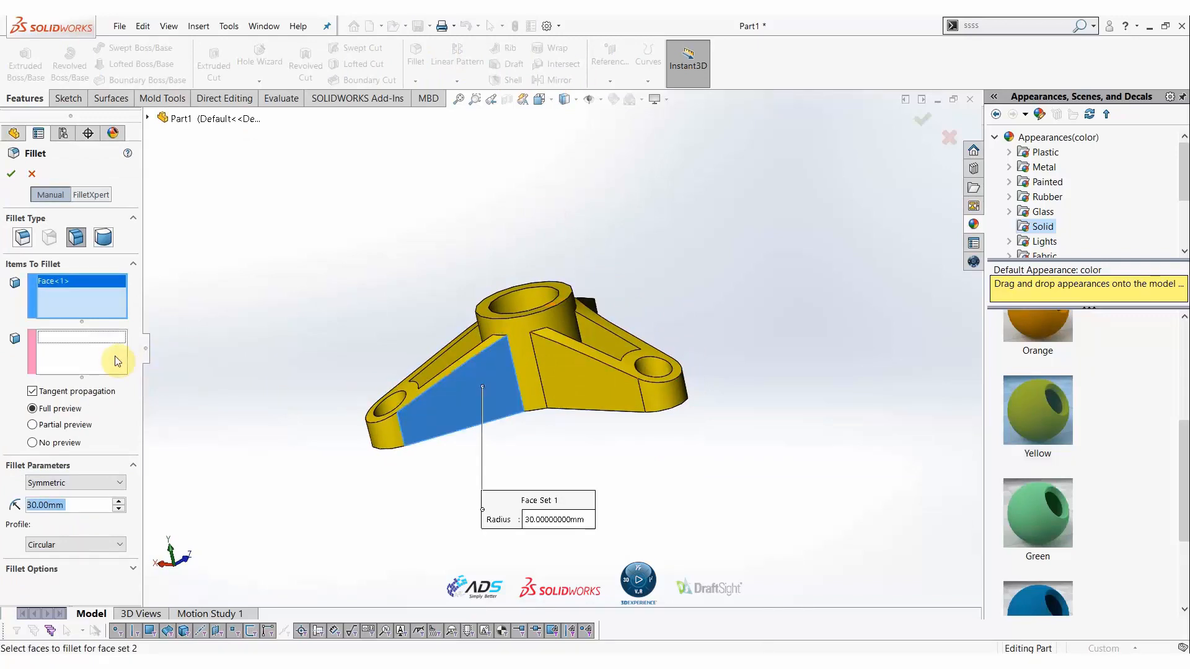
click(546, 379)
click(10, 173)
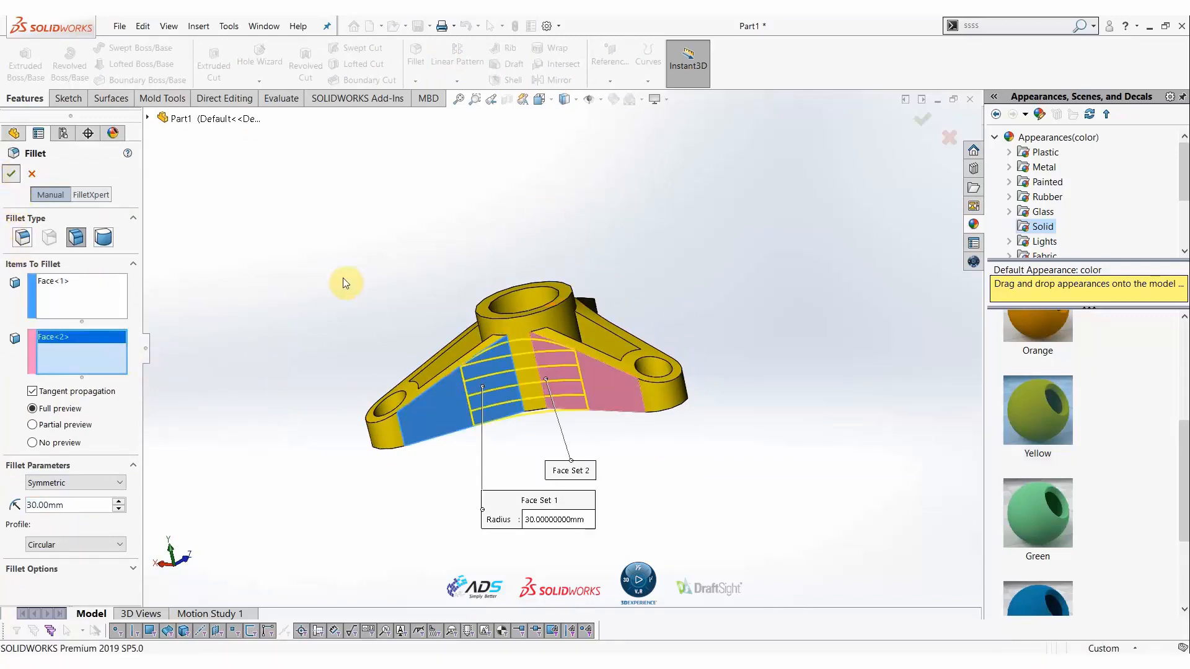
Roll the model forward past Fillet2, read its warning and highlight the edges it rounds
middle_drag(474, 387, 772, 431)
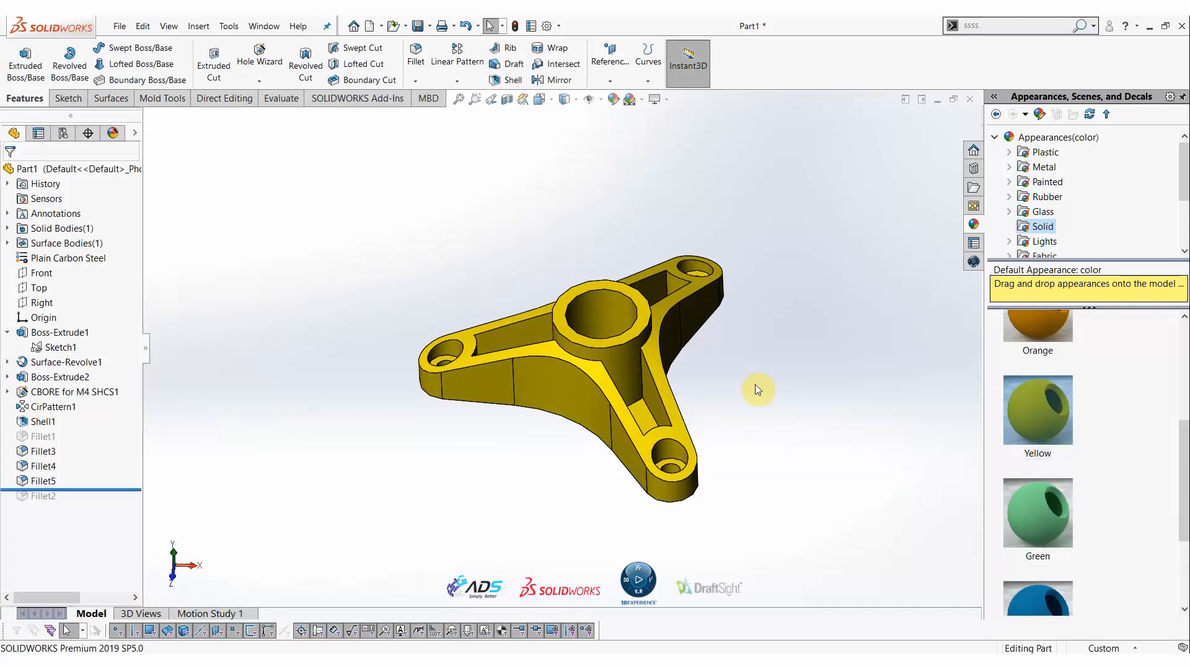
drag(103, 490, 99, 502)
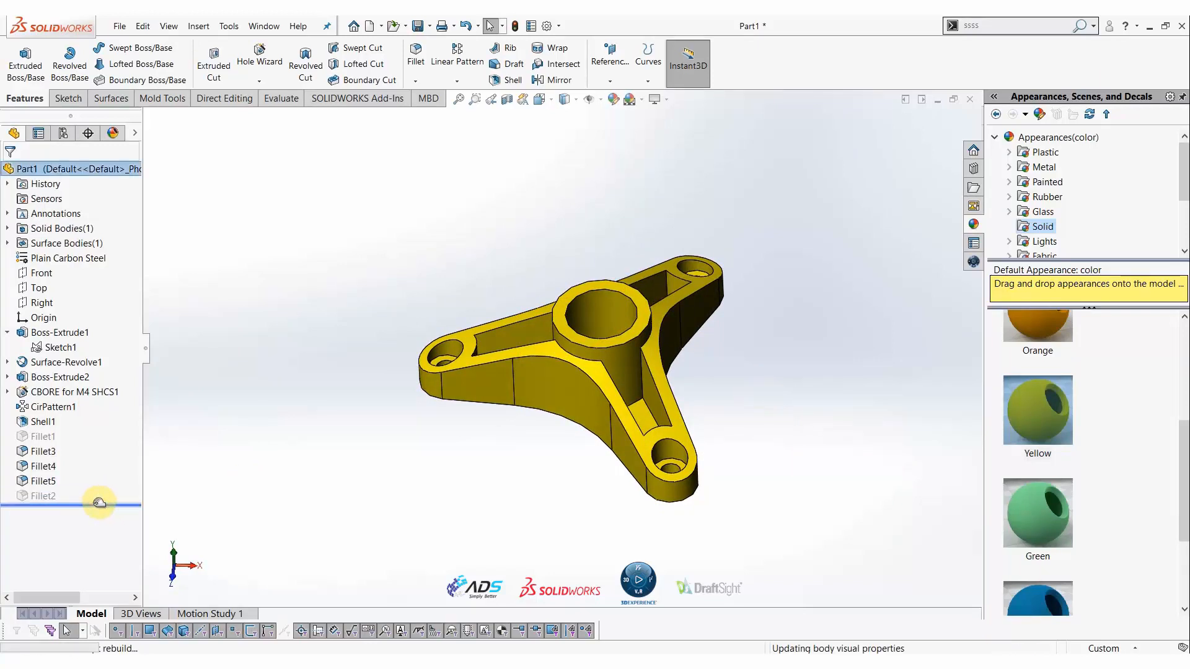
mouse_move(43, 498)
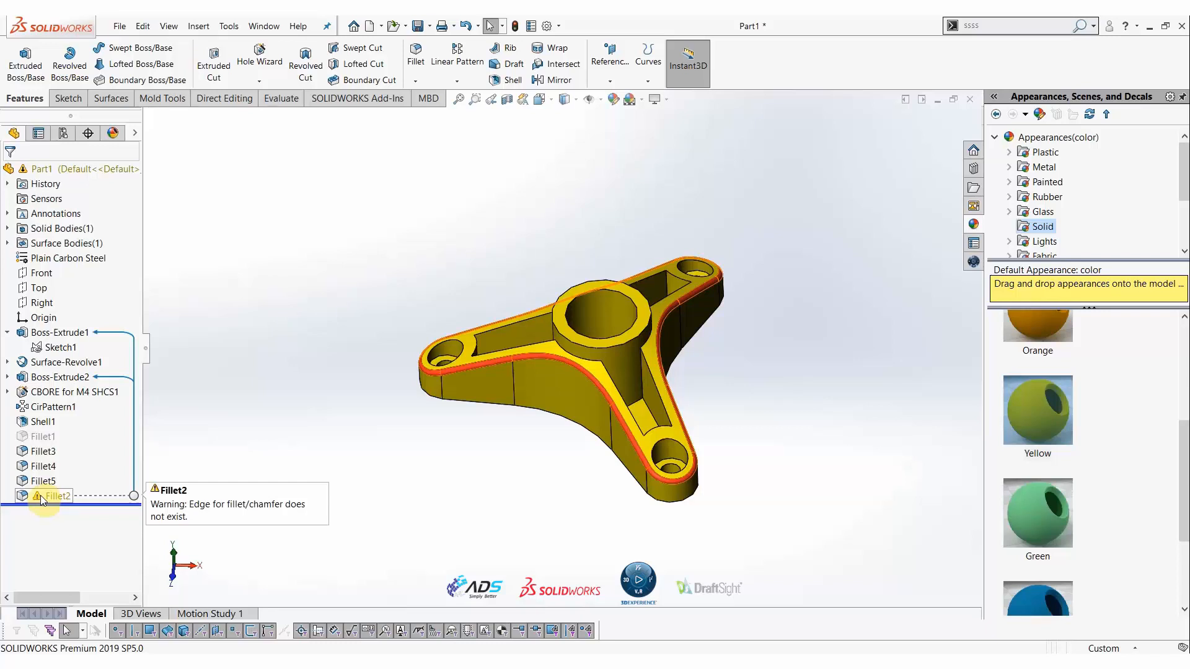
click(40, 496)
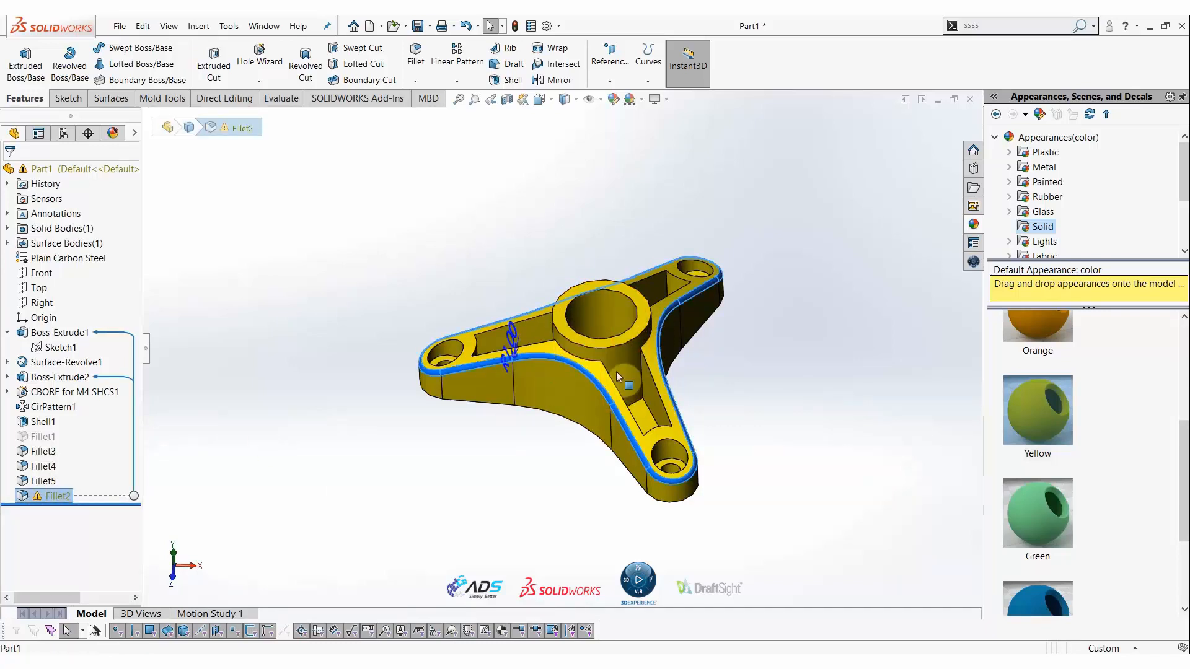
click(28, 496)
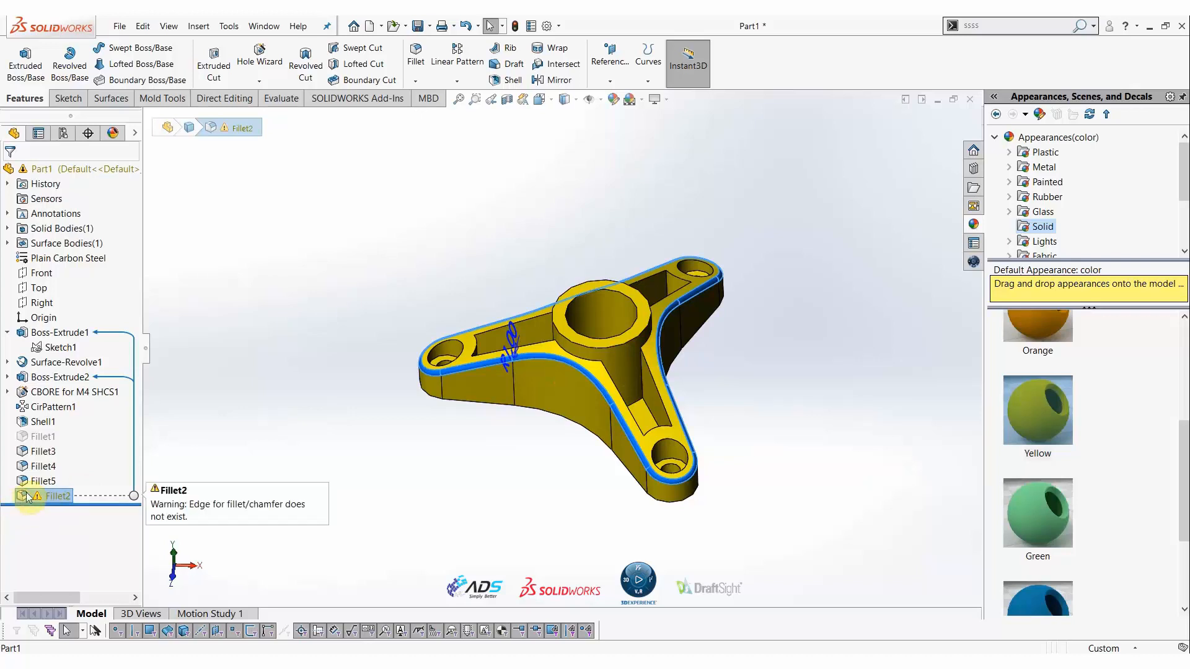
click(486, 545)
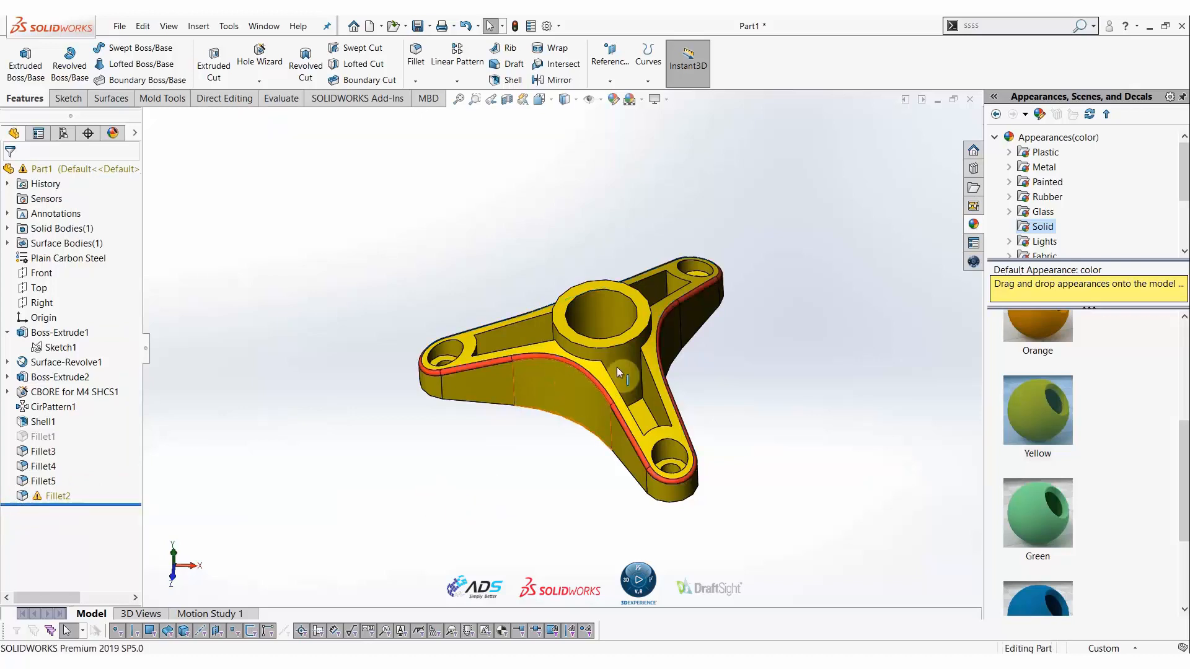
Edit Fillet2, deleting the missing edge reference and adding the Shell1 feature to the items to fillet
click(28, 496)
click(35, 466)
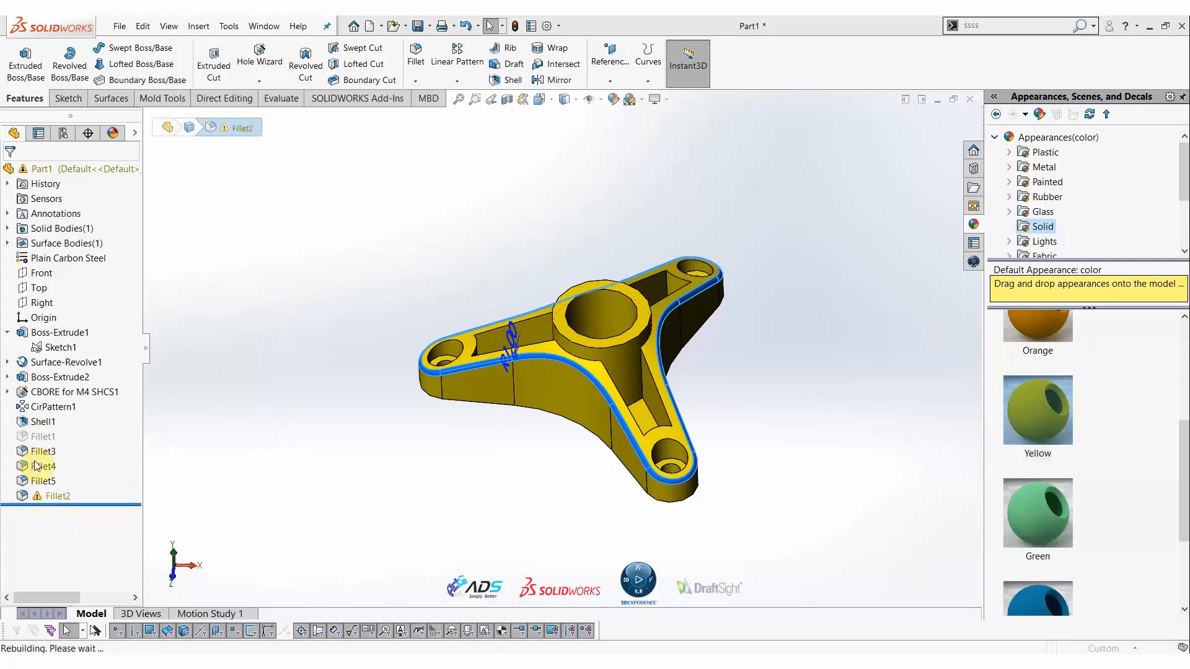
click(90, 276)
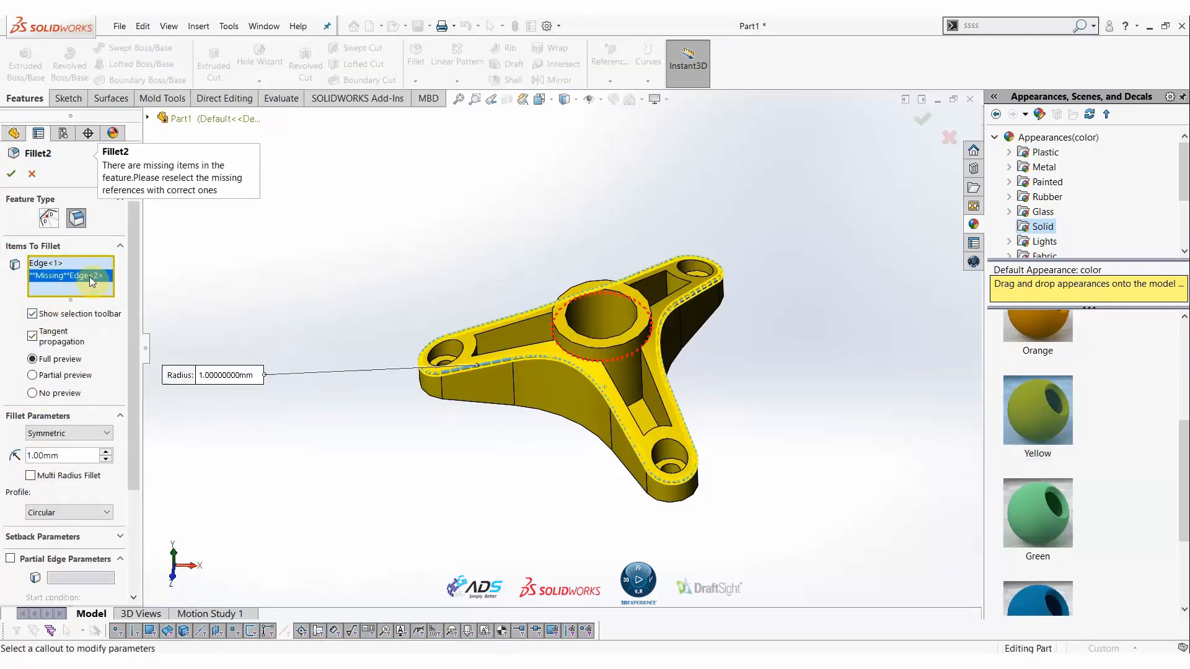
right_click(89, 276)
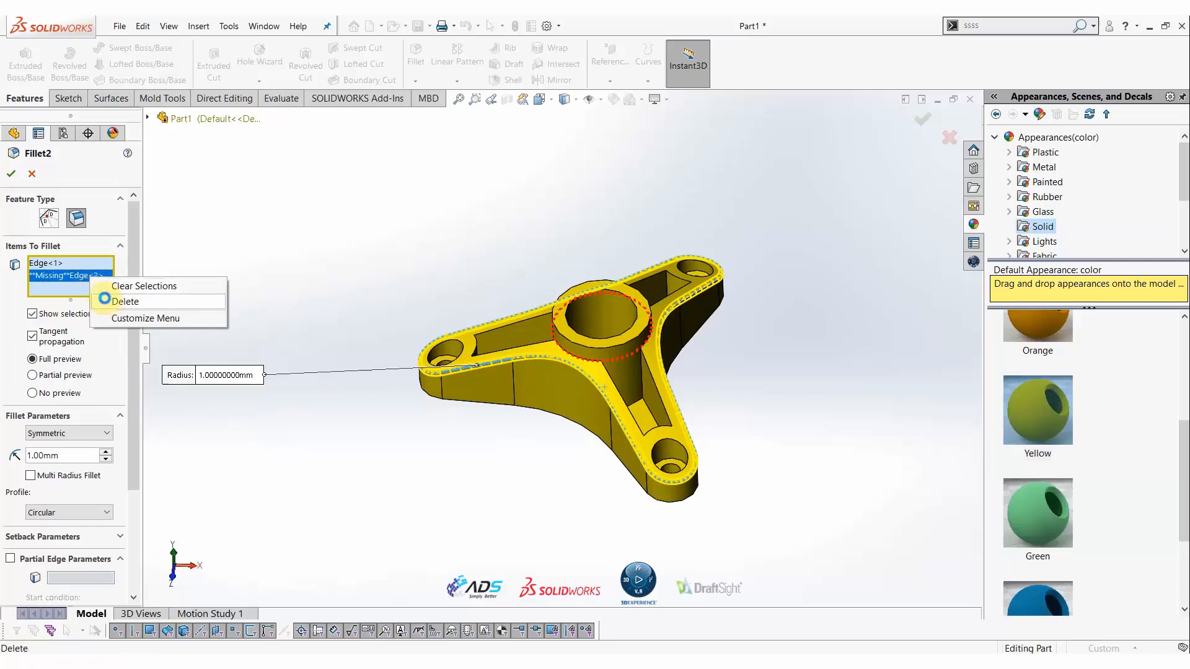
click(123, 298)
click(147, 117)
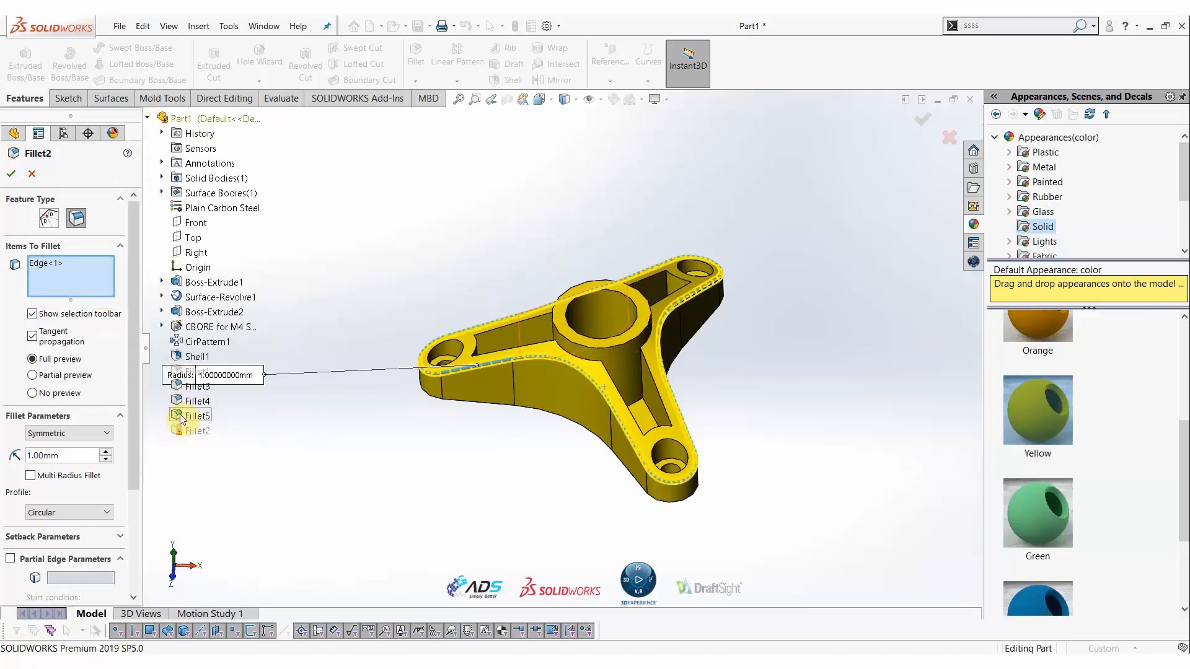
click(189, 359)
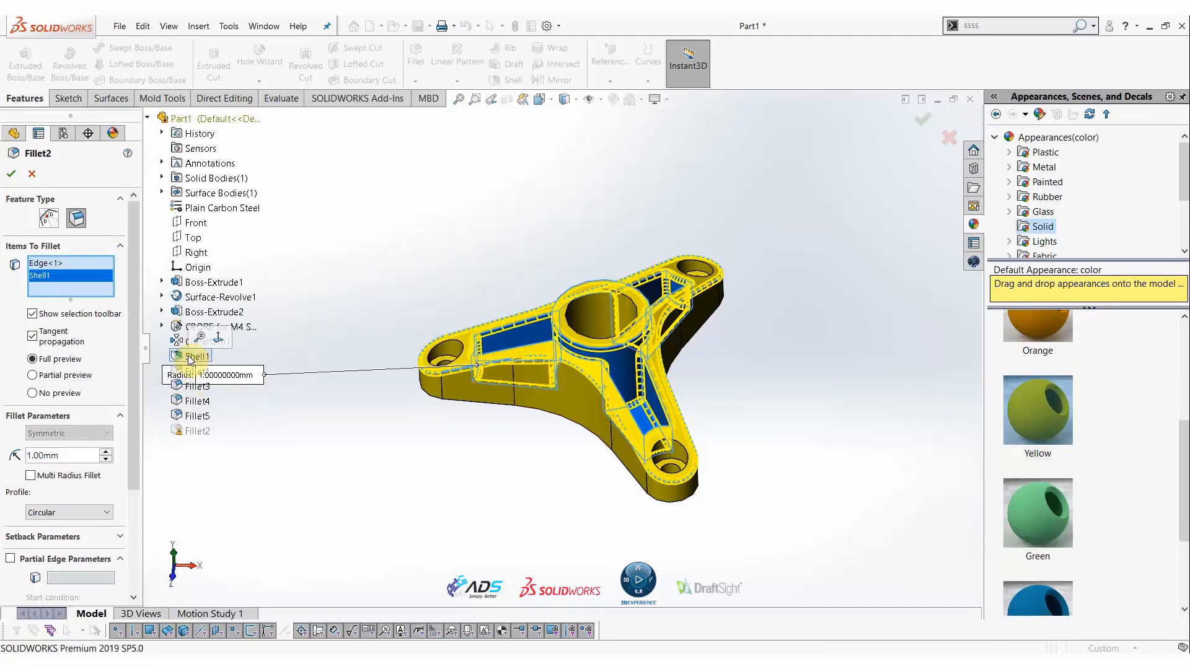
click(11, 174)
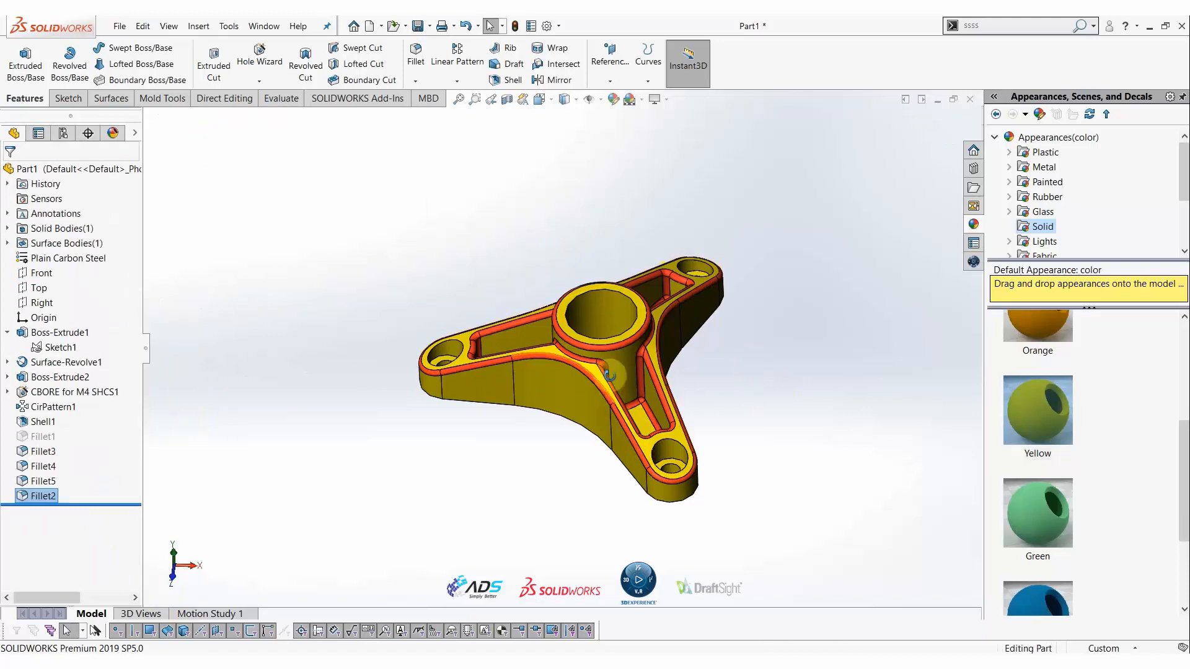
Remove the fillet face around the hub's top outer rim using Delete Face with the Delete and Patch option
middle_drag(685, 399, 709, 421)
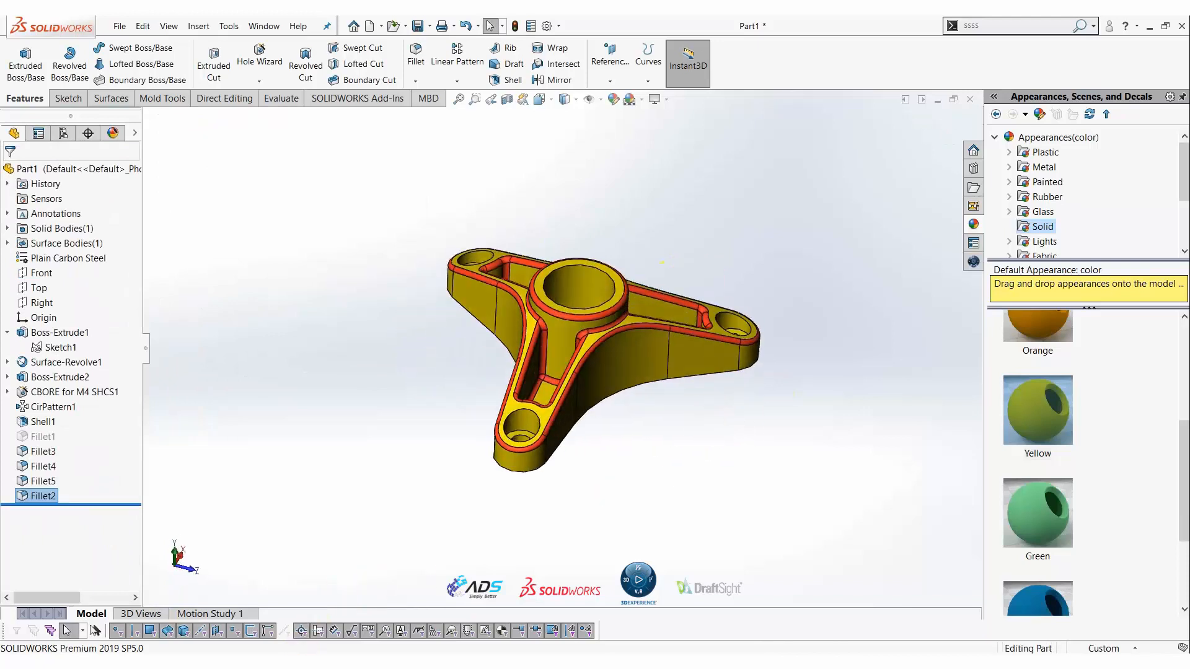
key(alt+Tab)
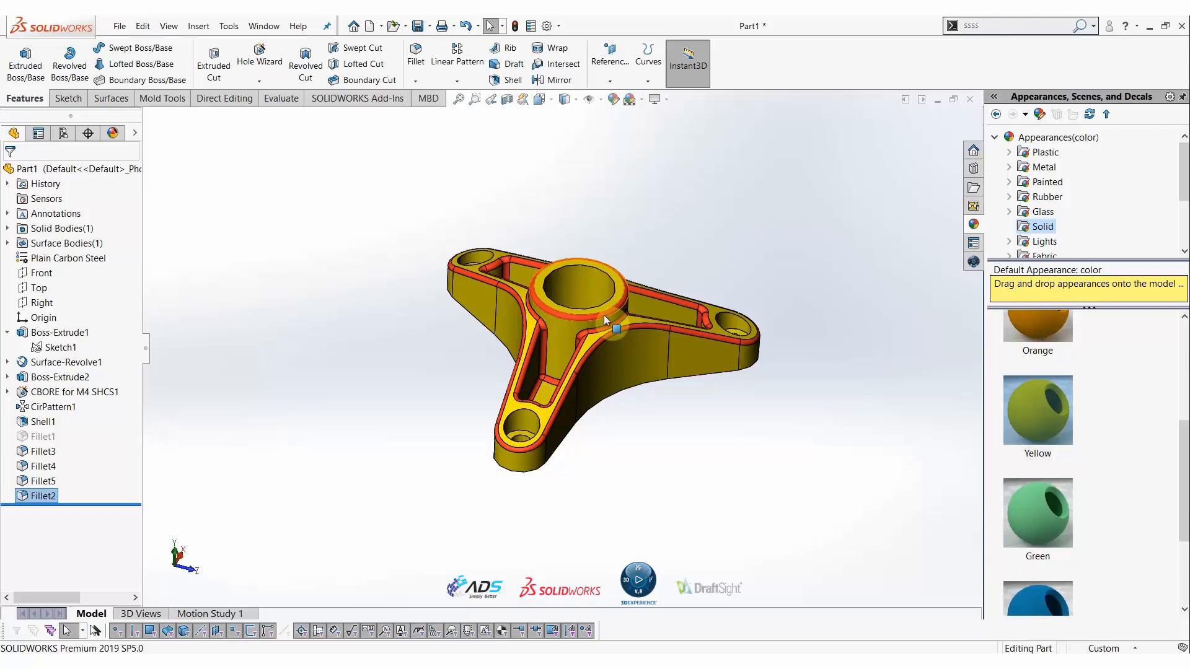
click(604, 315)
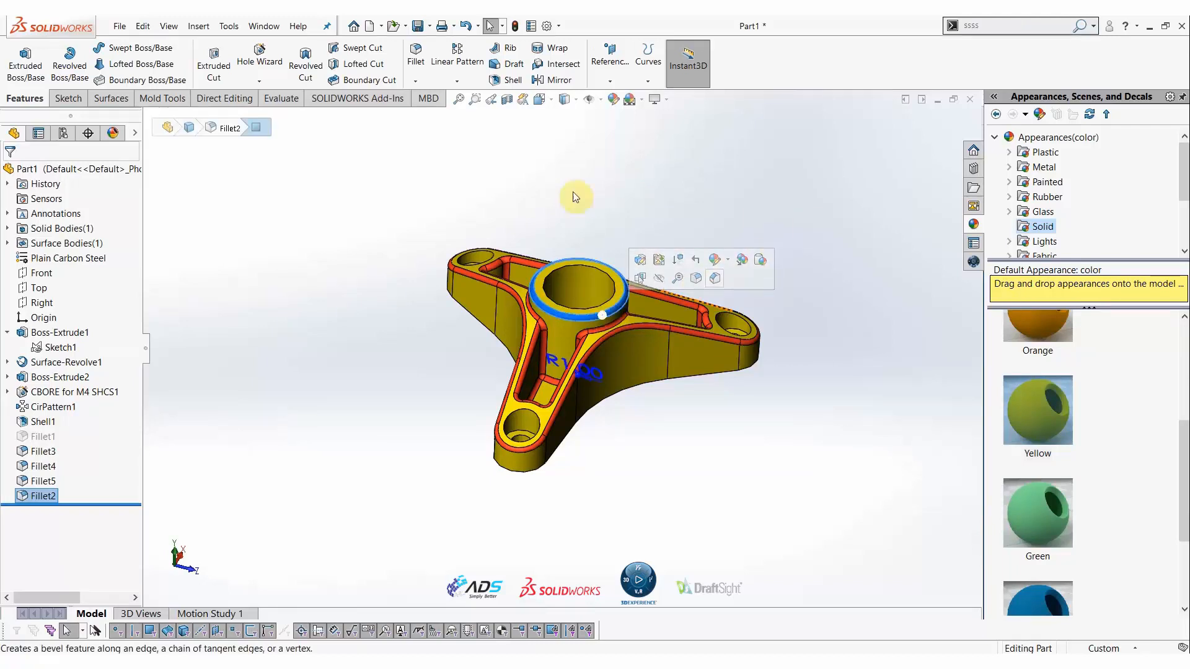
click(969, 25)
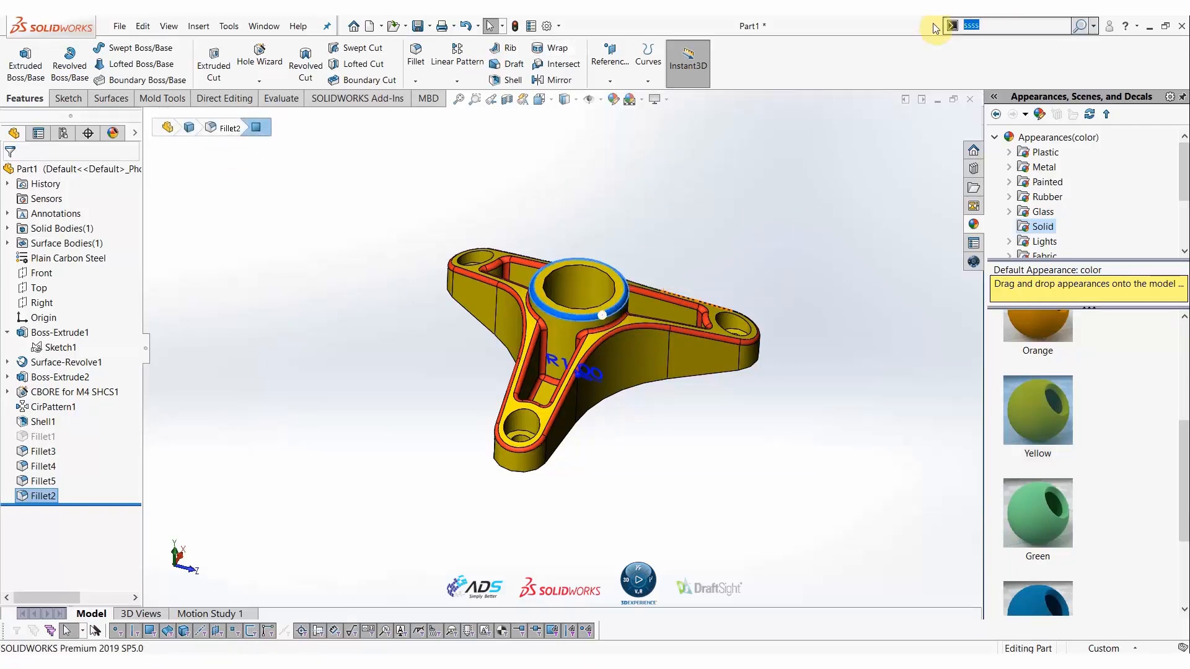
text(e)
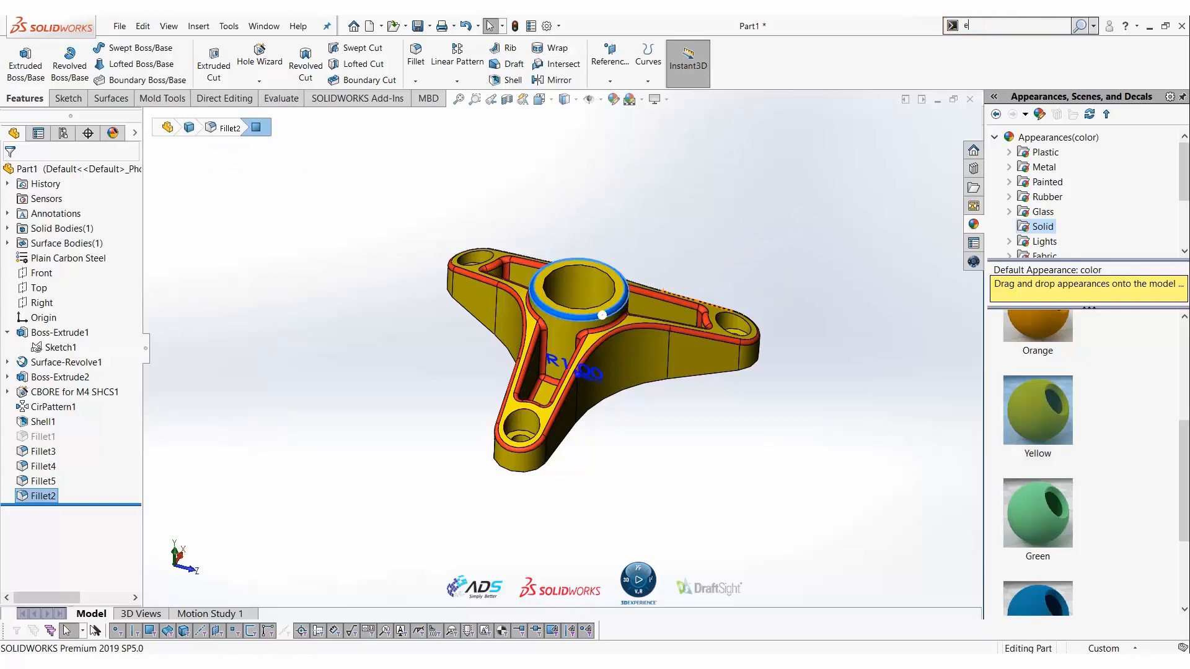
key(BackSpace)
text(de)
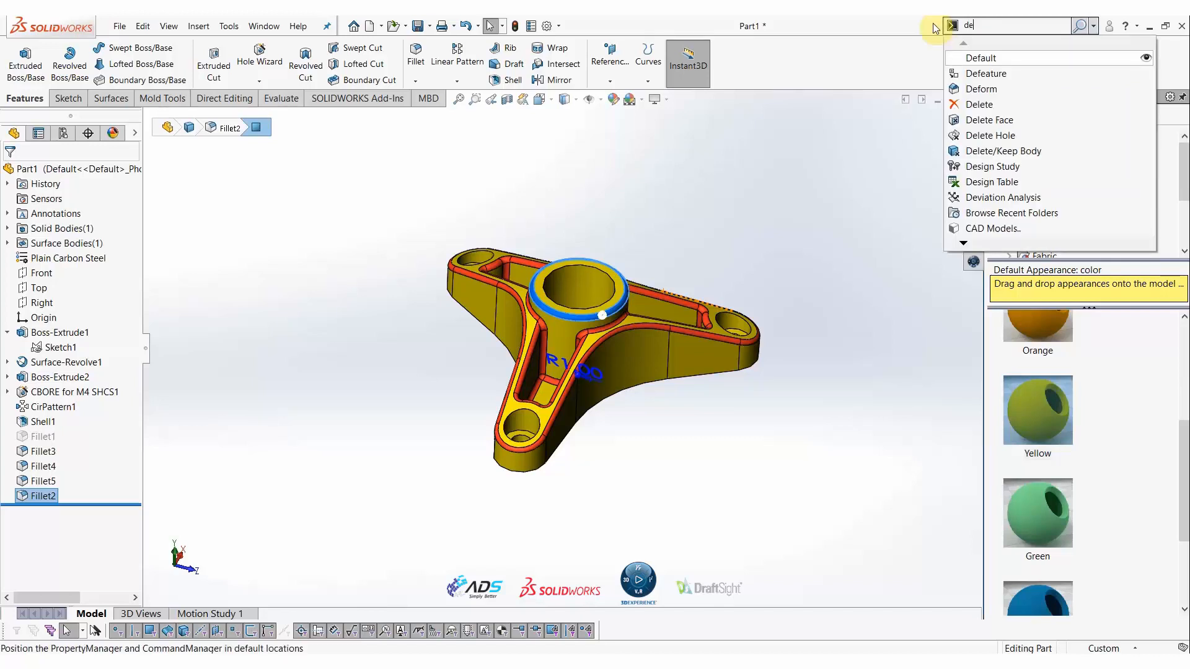
click(1009, 123)
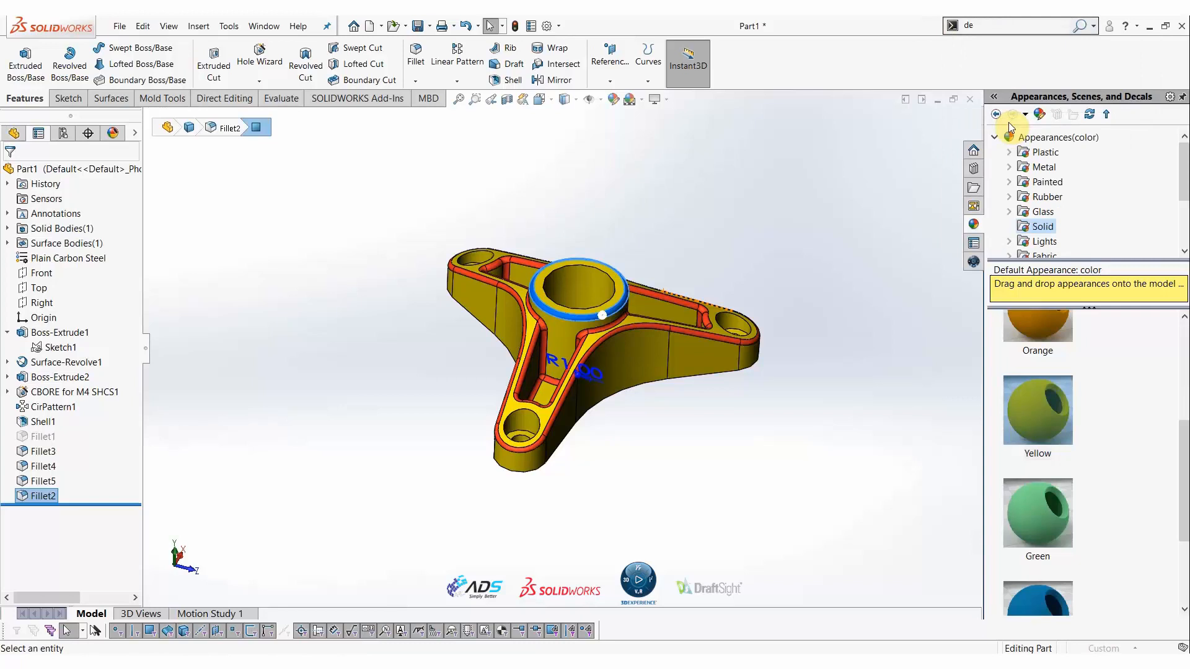
click(514, 334)
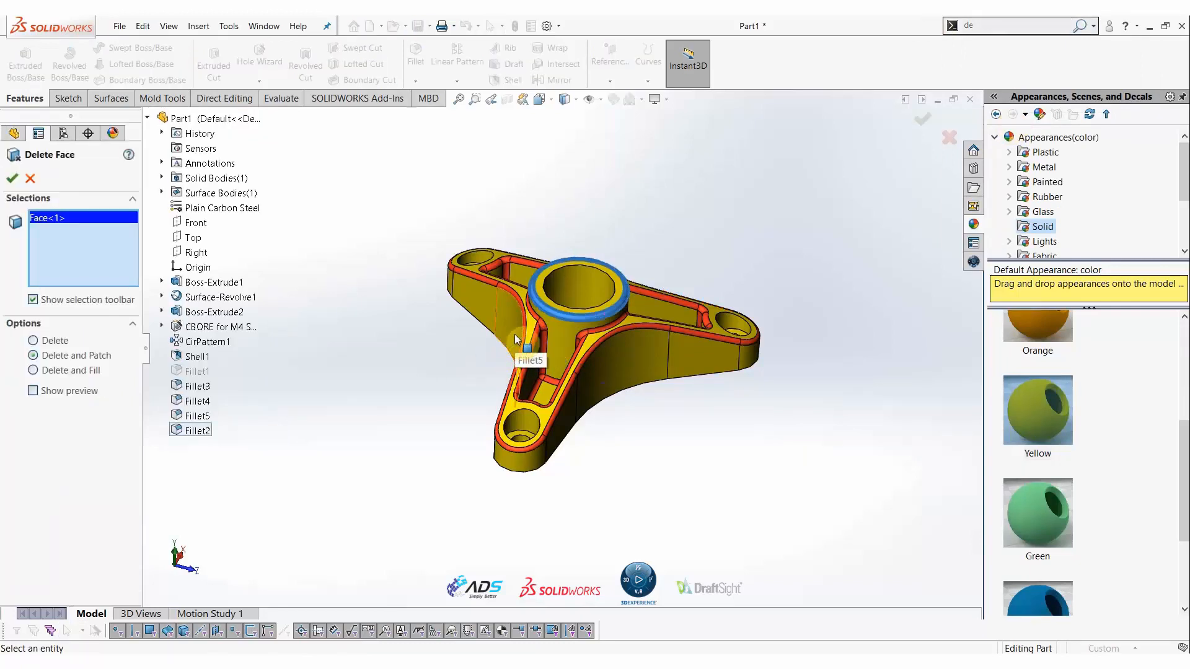
click(11, 179)
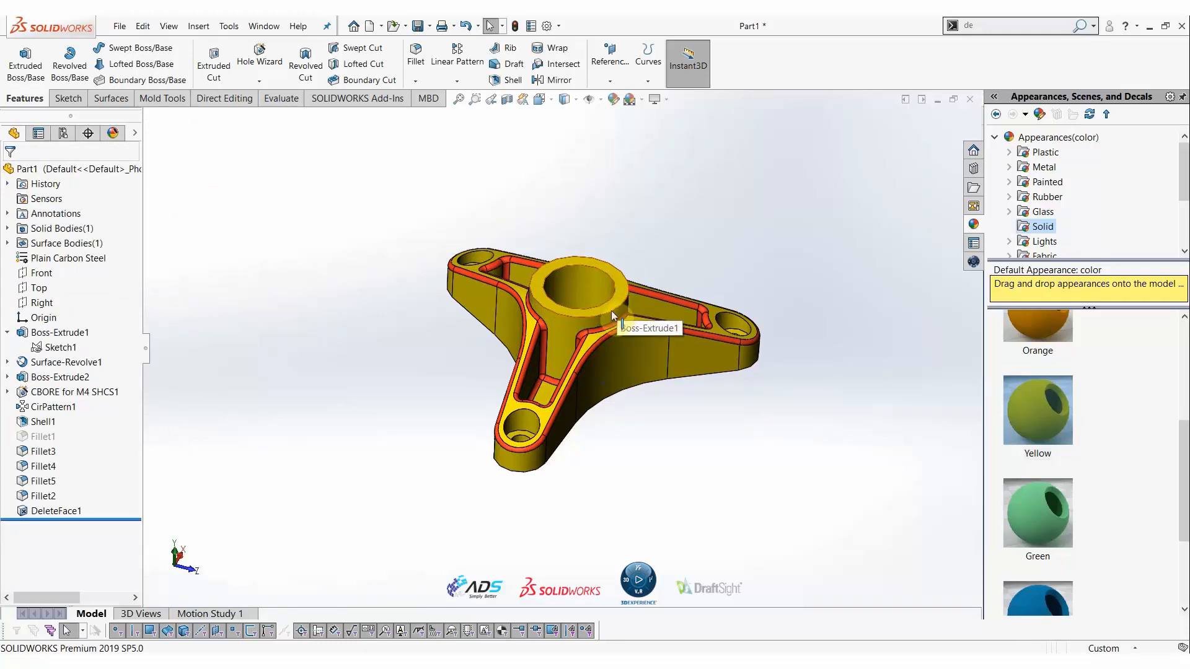
click(683, 225)
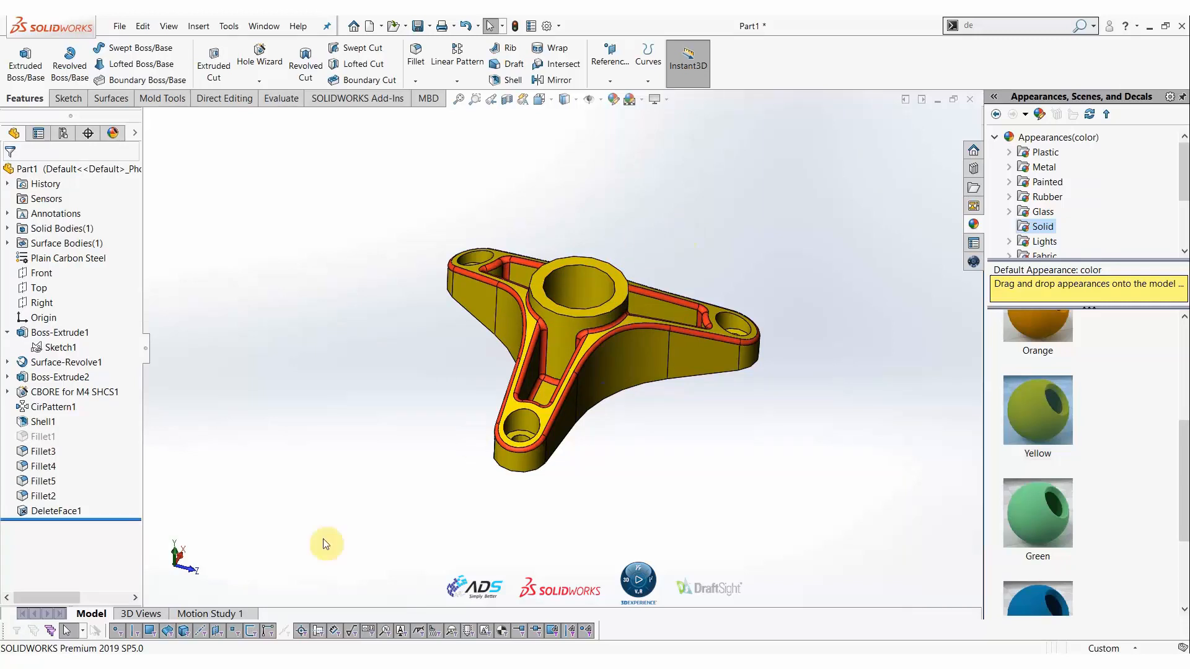
click(44, 496)
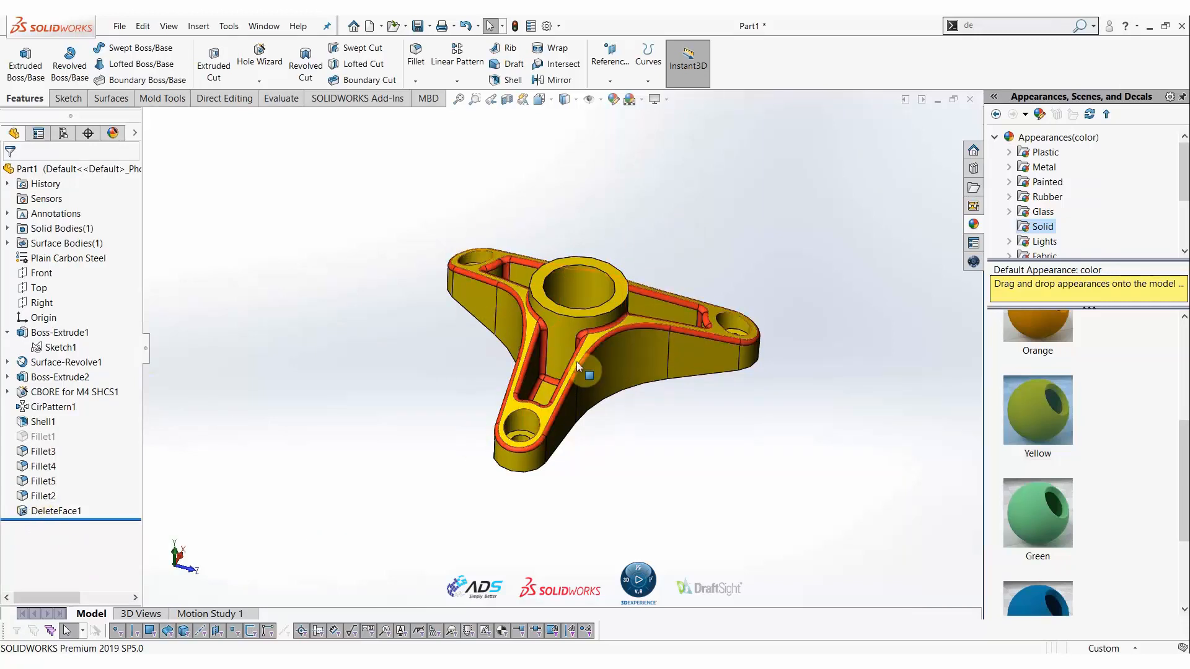
click(537, 378)
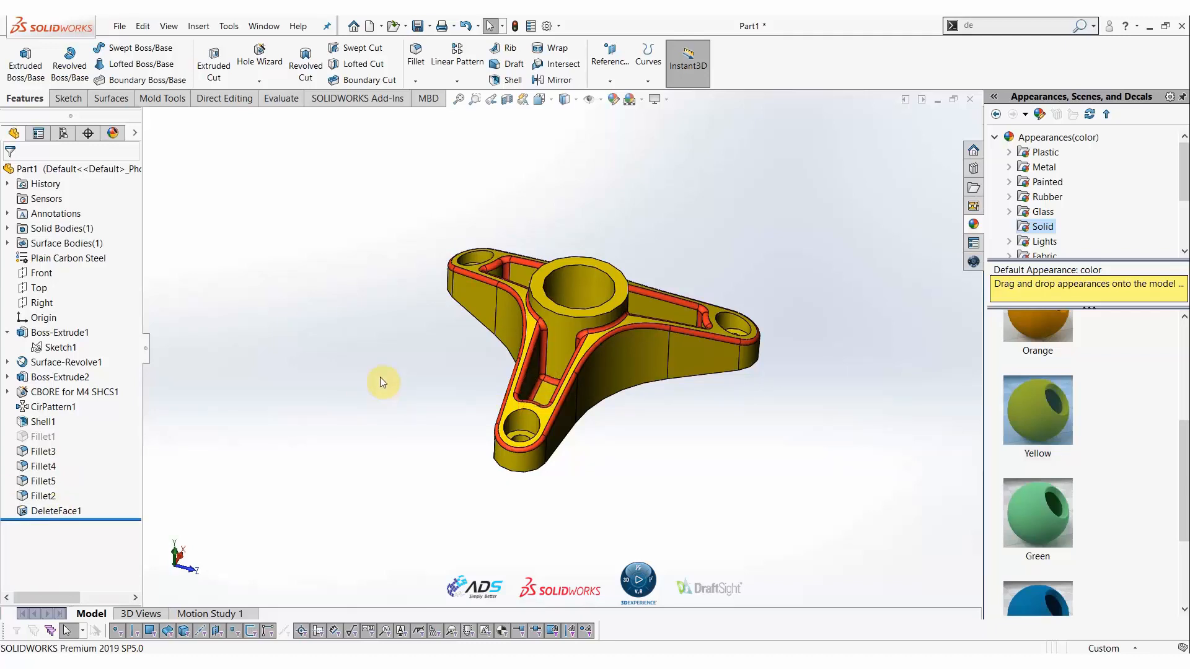
middle_drag(394, 378, 393, 478)
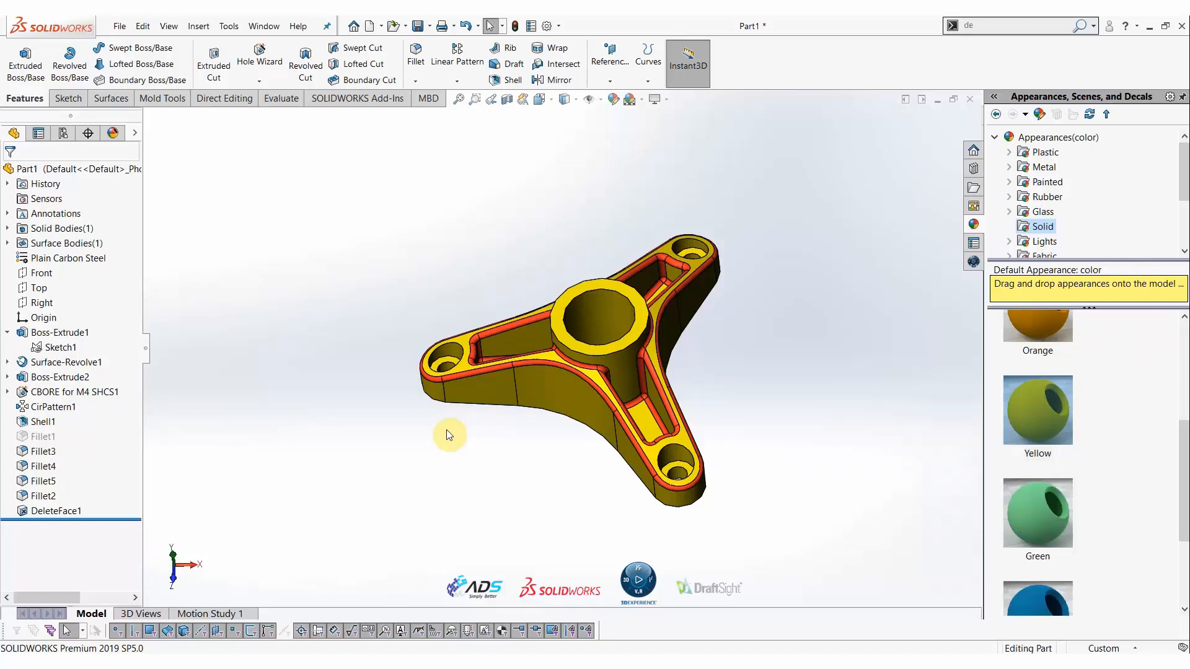
mouse_move(489, 425)
middle_down()
mouse_move(512, 420)
mouse_move(507, 484)
mouse_move(533, 502)
mouse_move(494, 408)
middle_up()
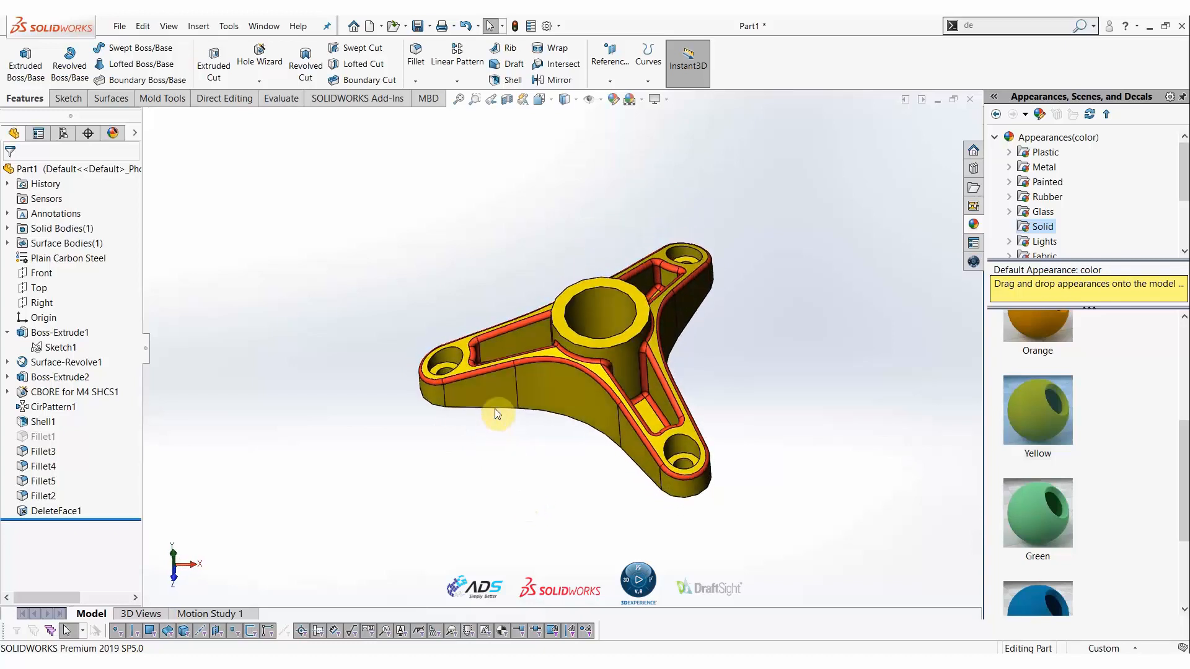